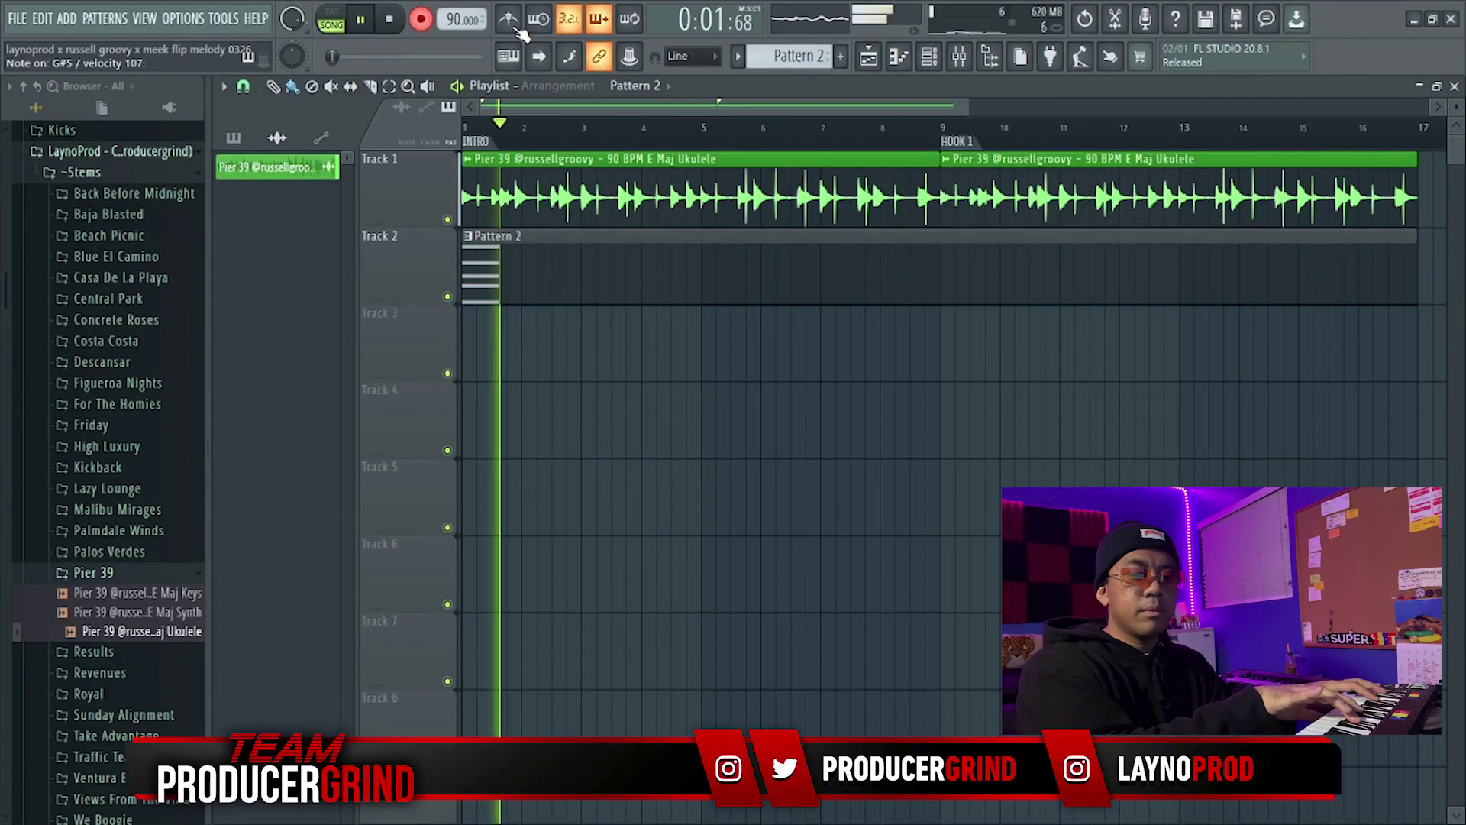
Step: Stop playback, filter Scaler's scales to the C#/Db Minor scale, and set Humanize to Both
key(space)
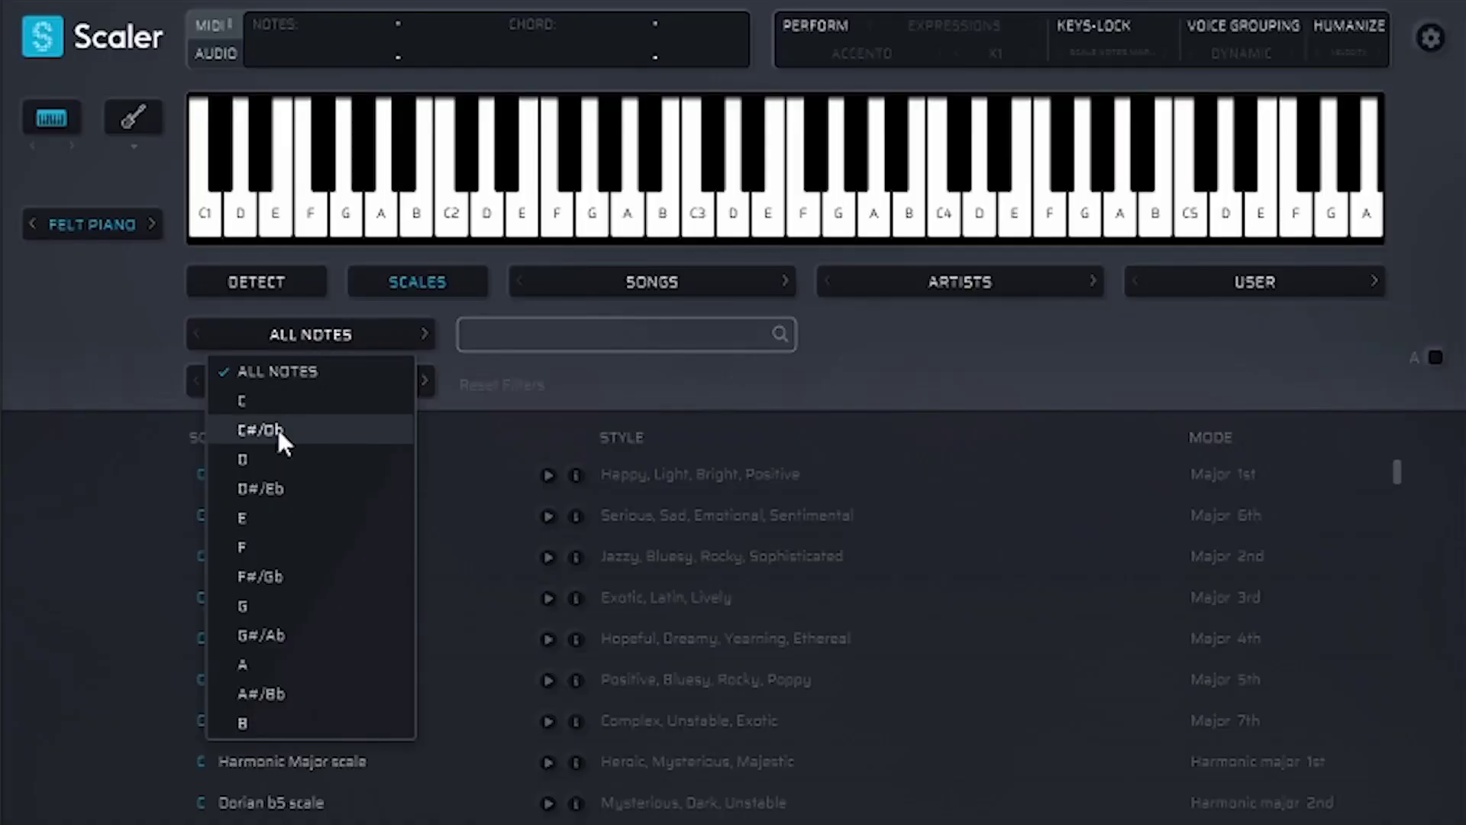
click(279, 428)
click(290, 383)
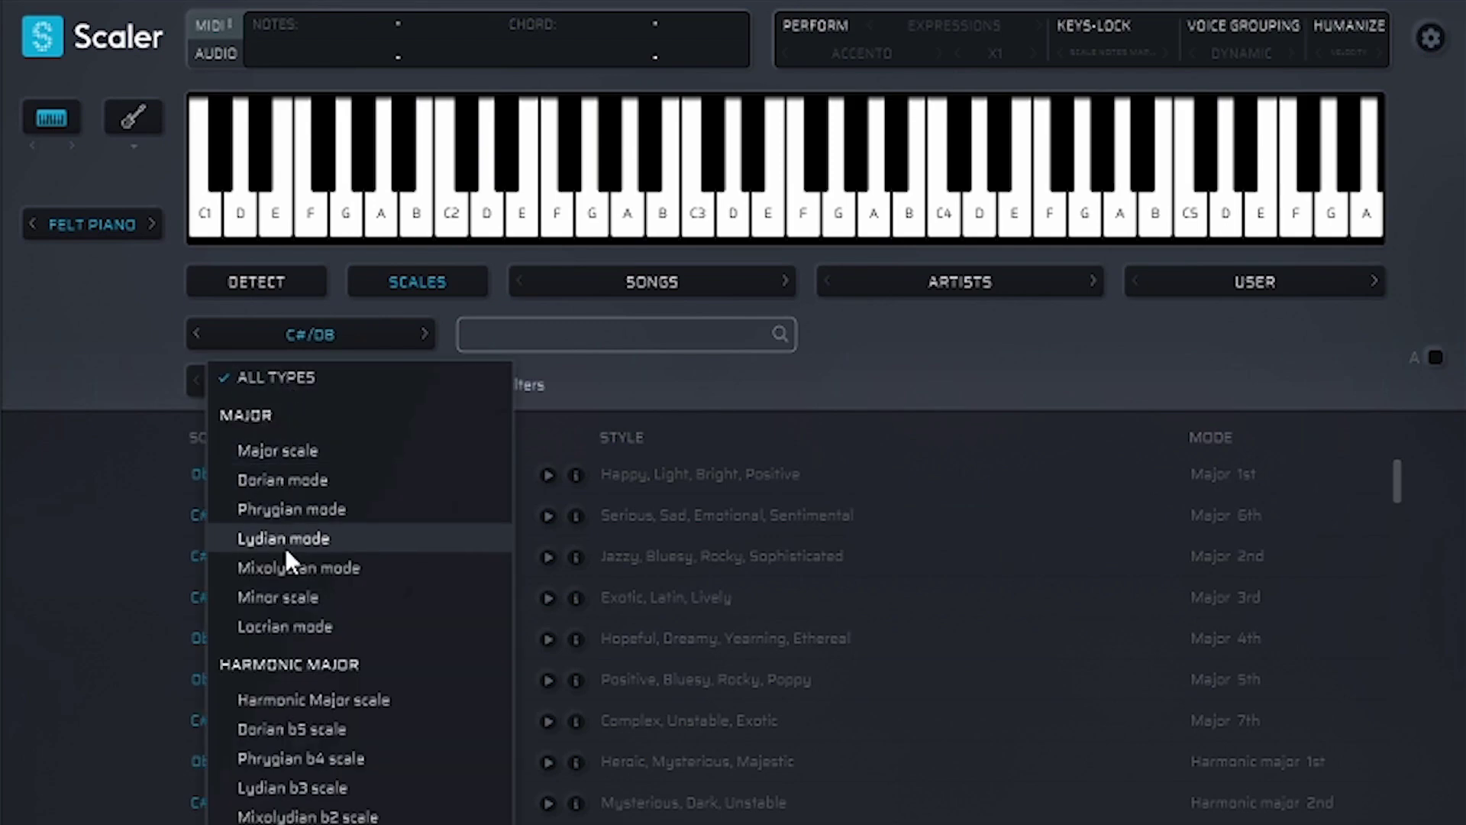
click(279, 597)
click(1349, 53)
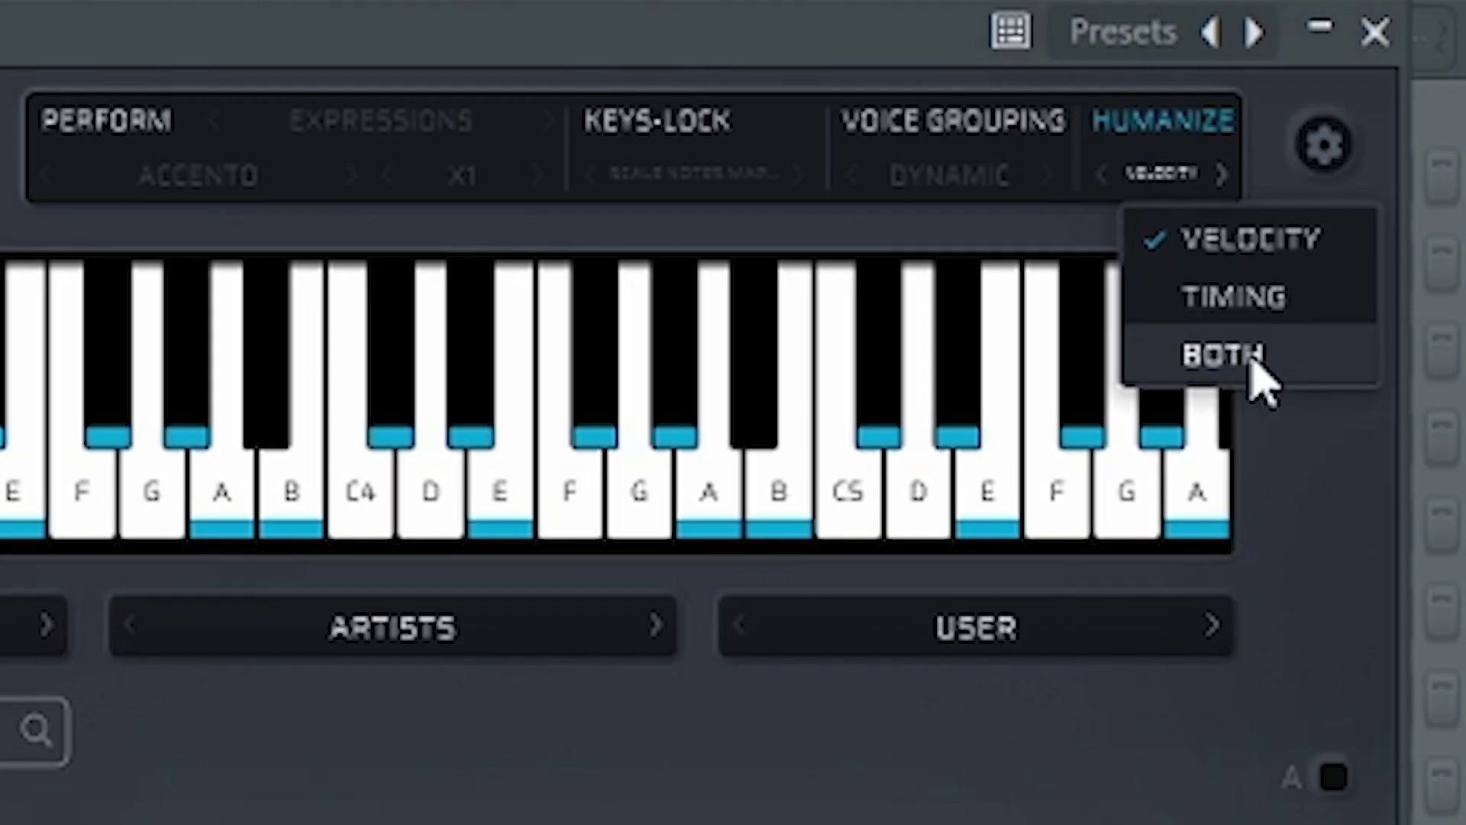
click(1253, 359)
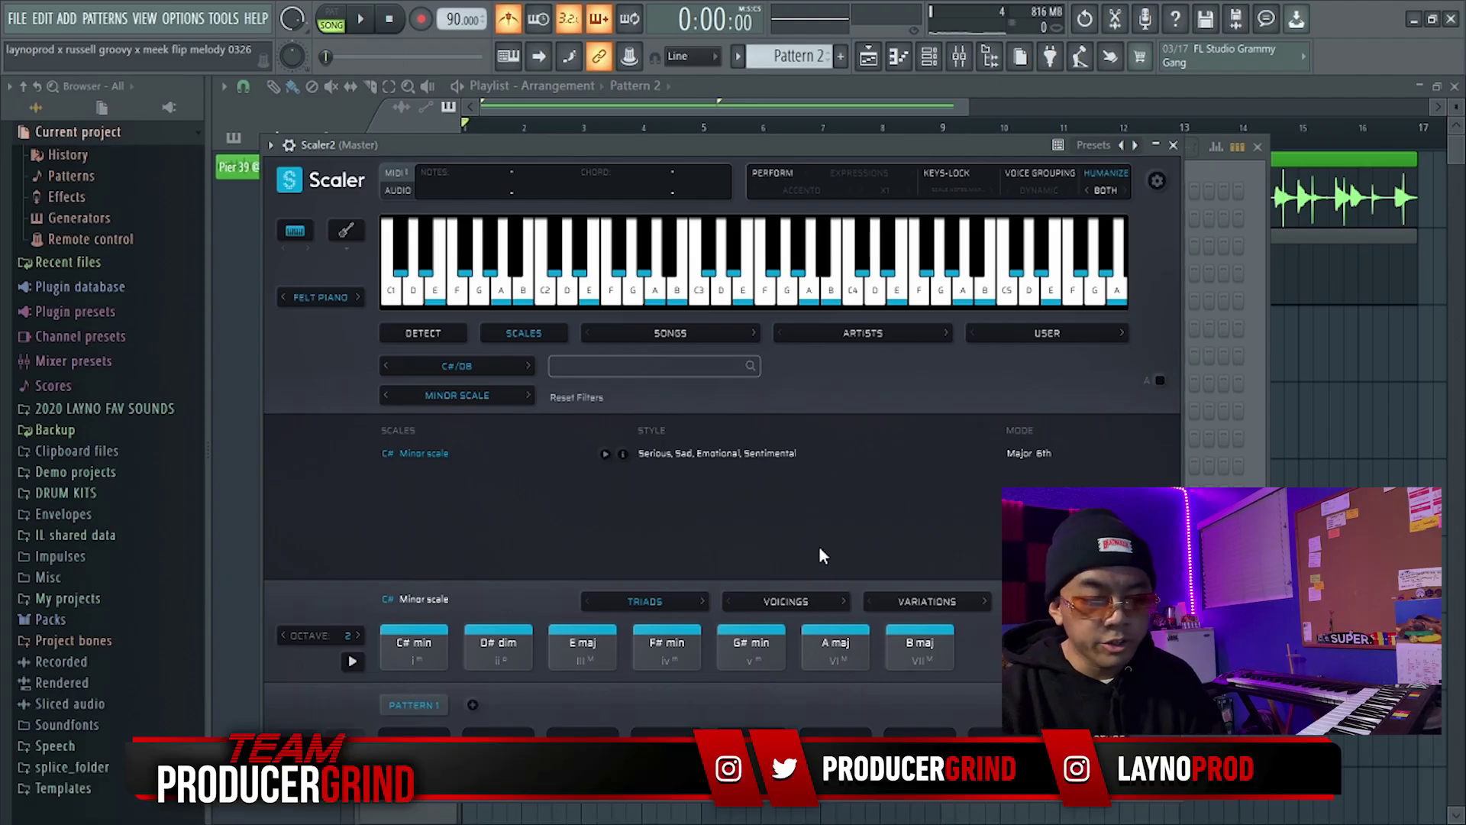
Step: Switch the C# minor scale chords to 7ths and place A maj7 in the third slot of Pattern 1
click(684, 606)
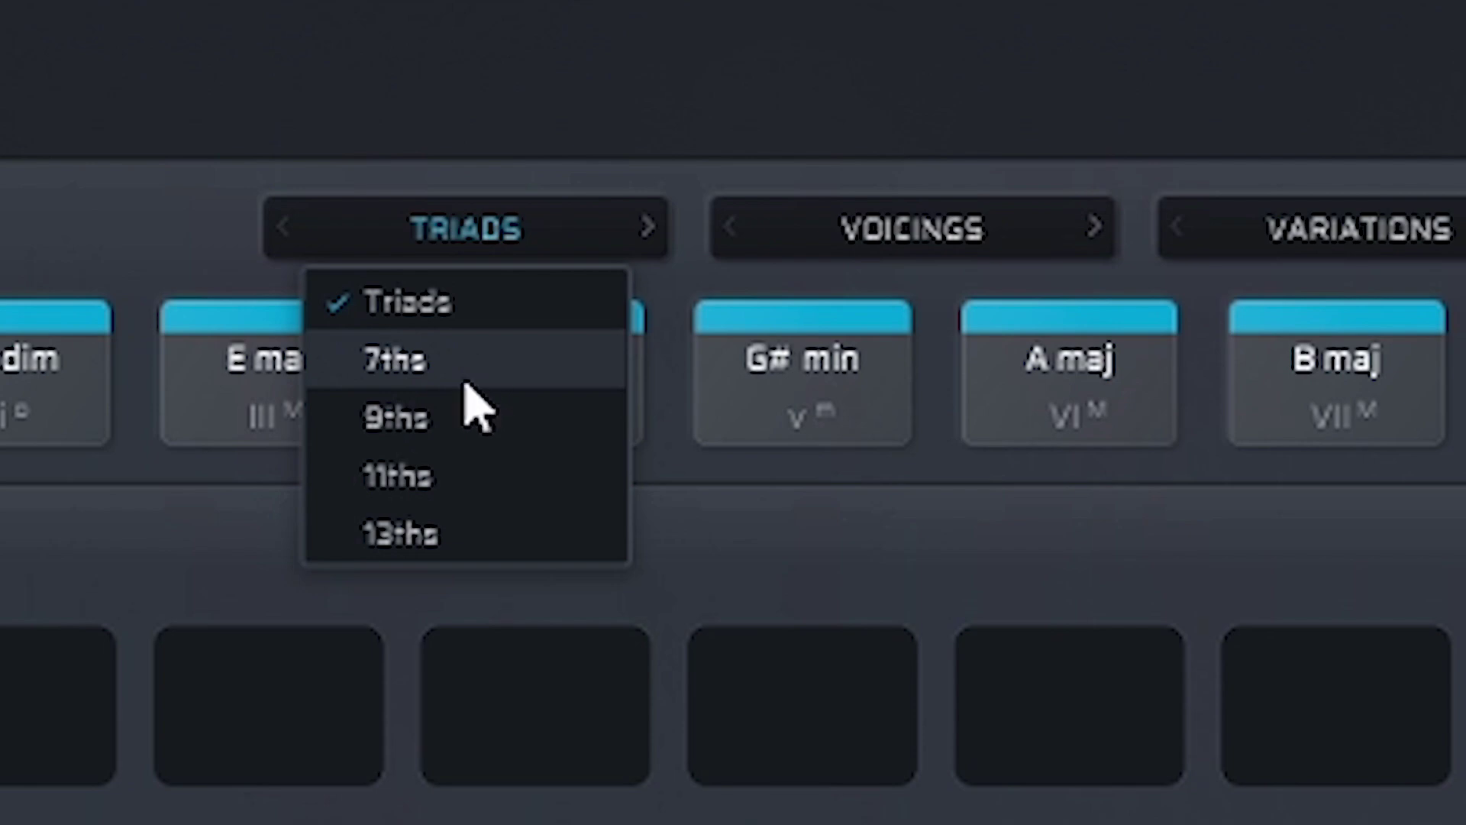
click(468, 378)
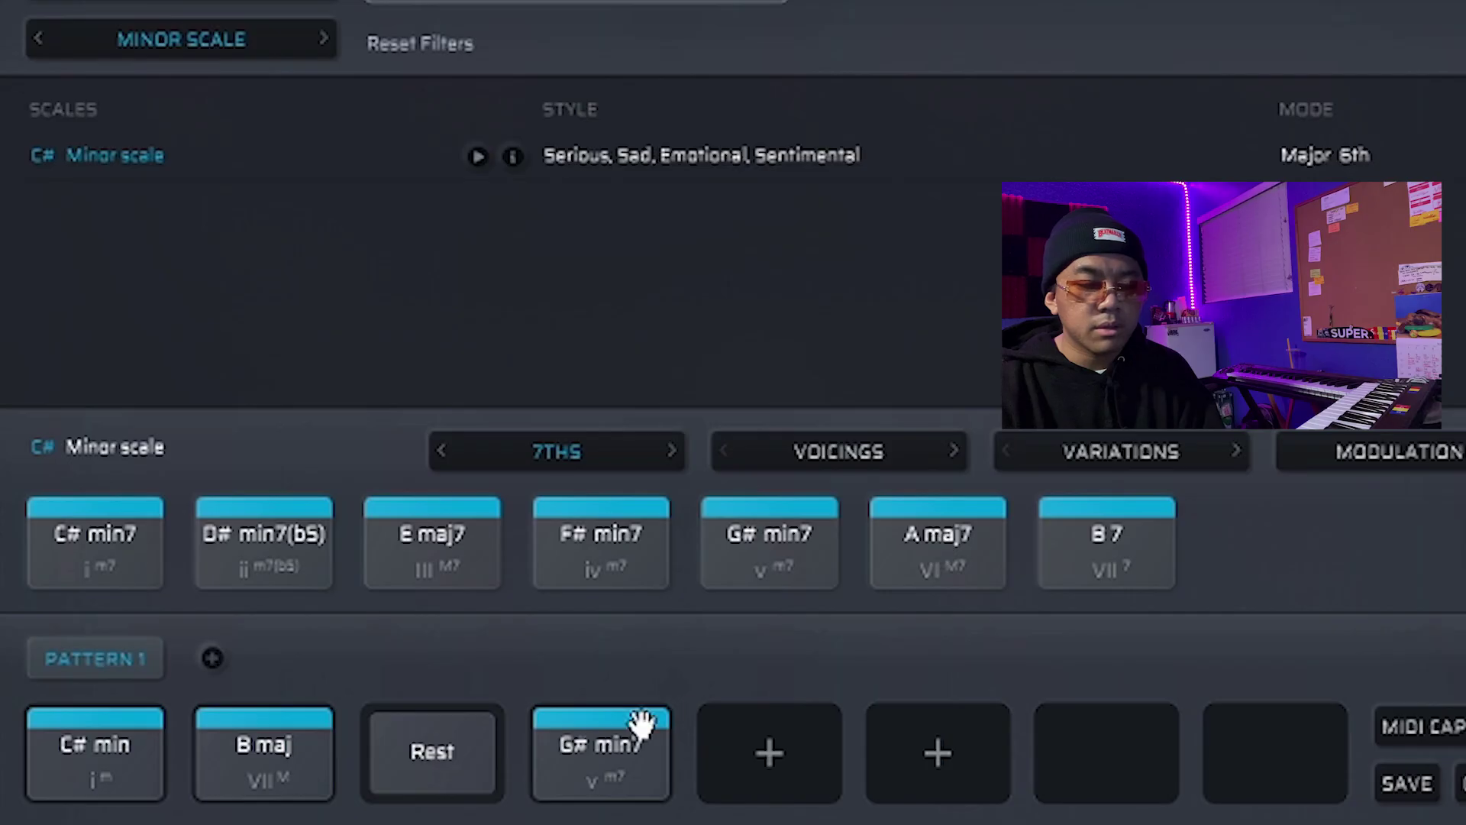
drag(938, 550, 435, 752)
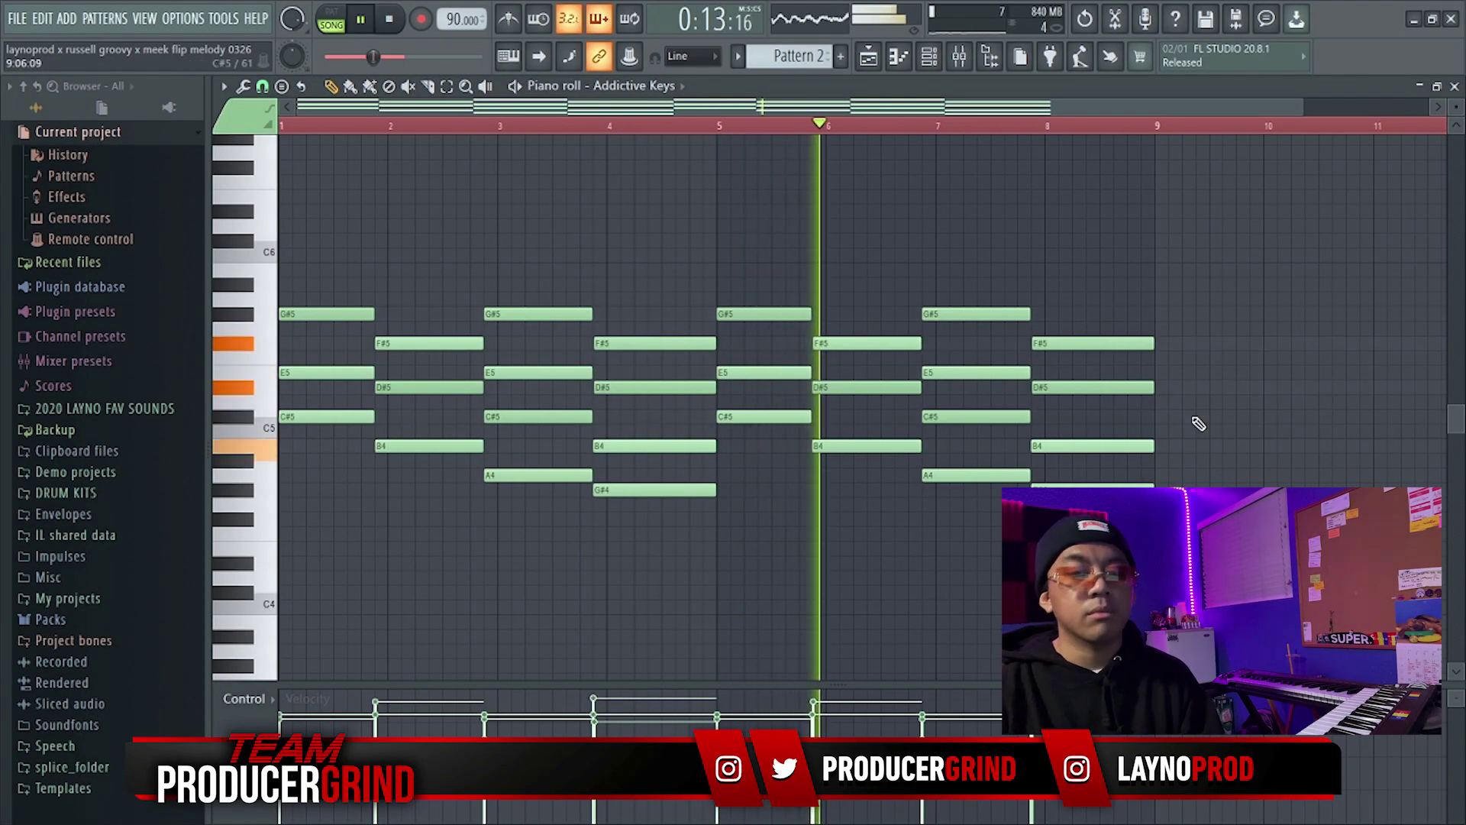
Step: Close the Addictive Keys piano roll and try the Electric Noir and Nightdriver presets for the Electric Grand
click(1455, 86)
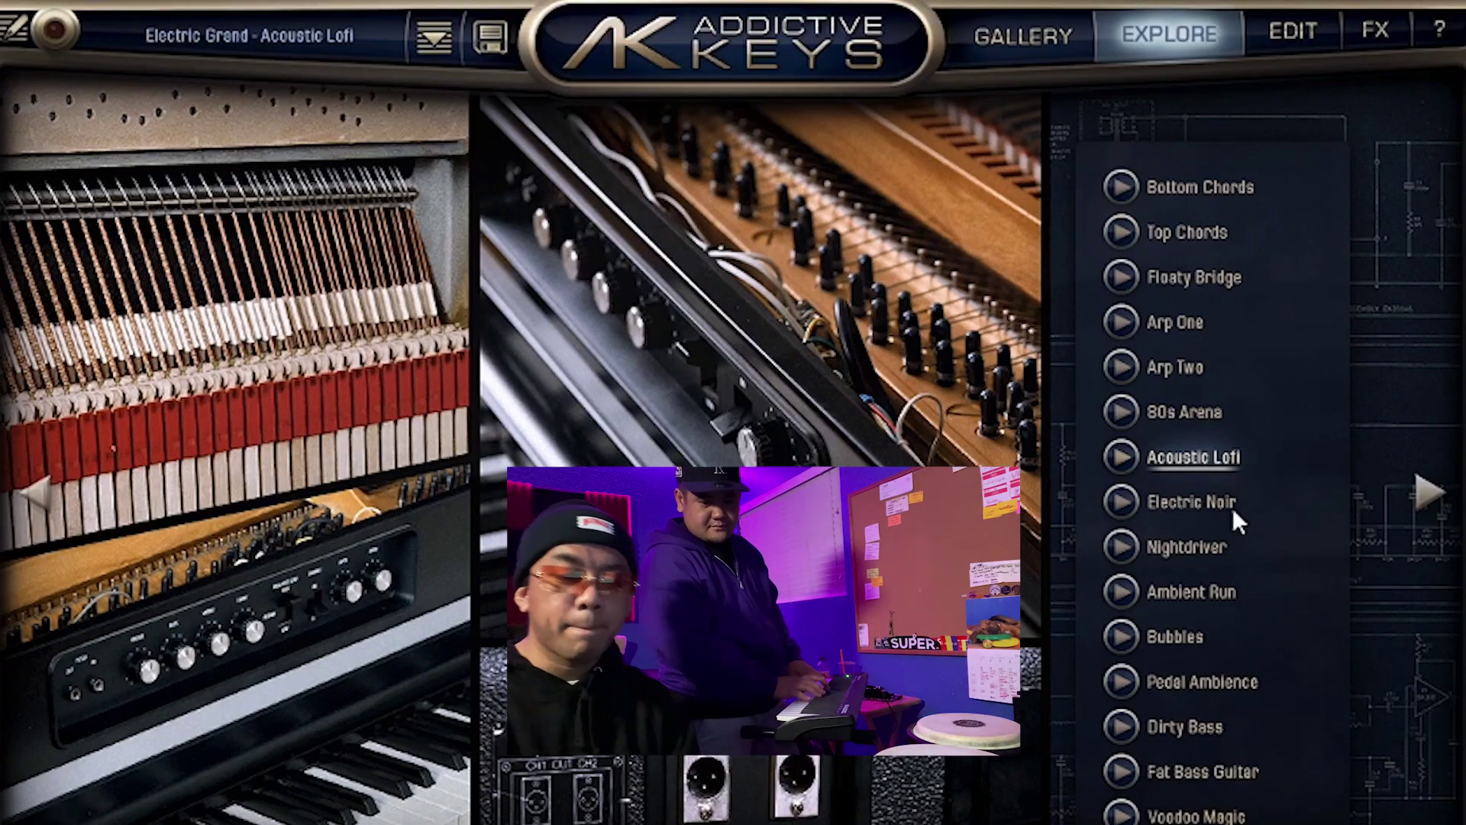
click(1231, 504)
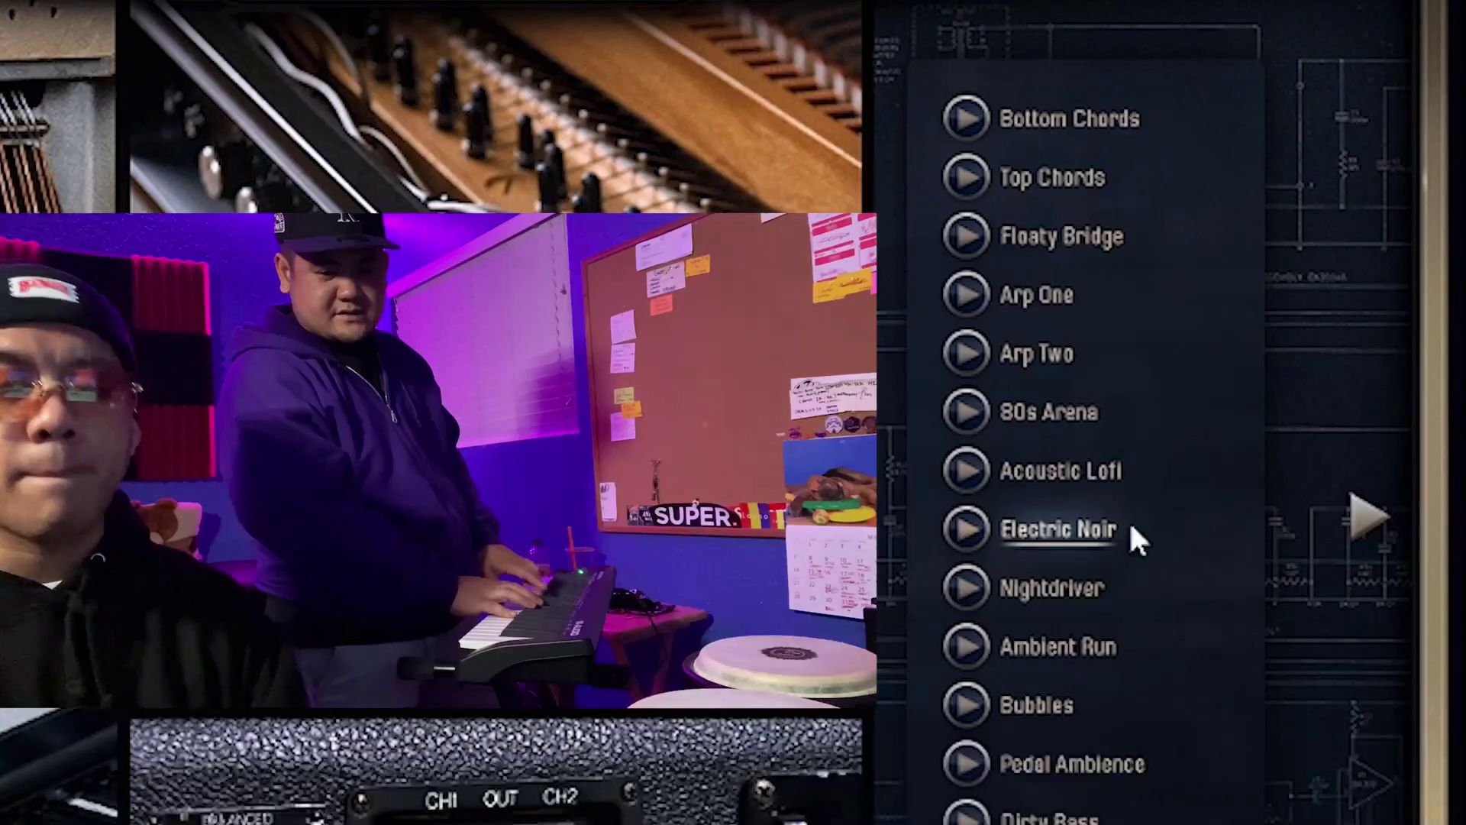
click(1188, 548)
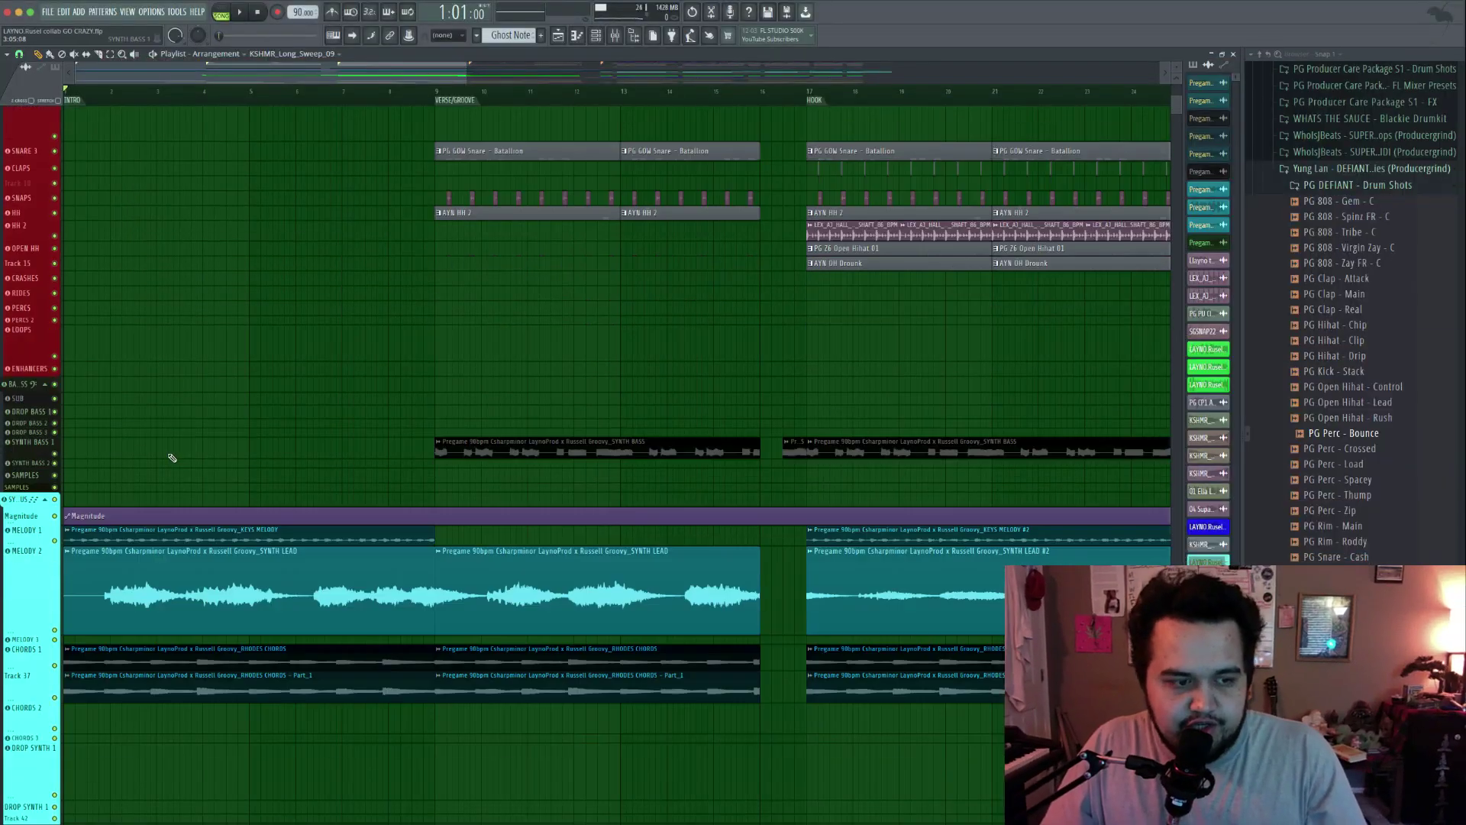
Step: View the channel settings of the SYNTH LEAD audio clip in the intro and close them
double_click(265, 589)
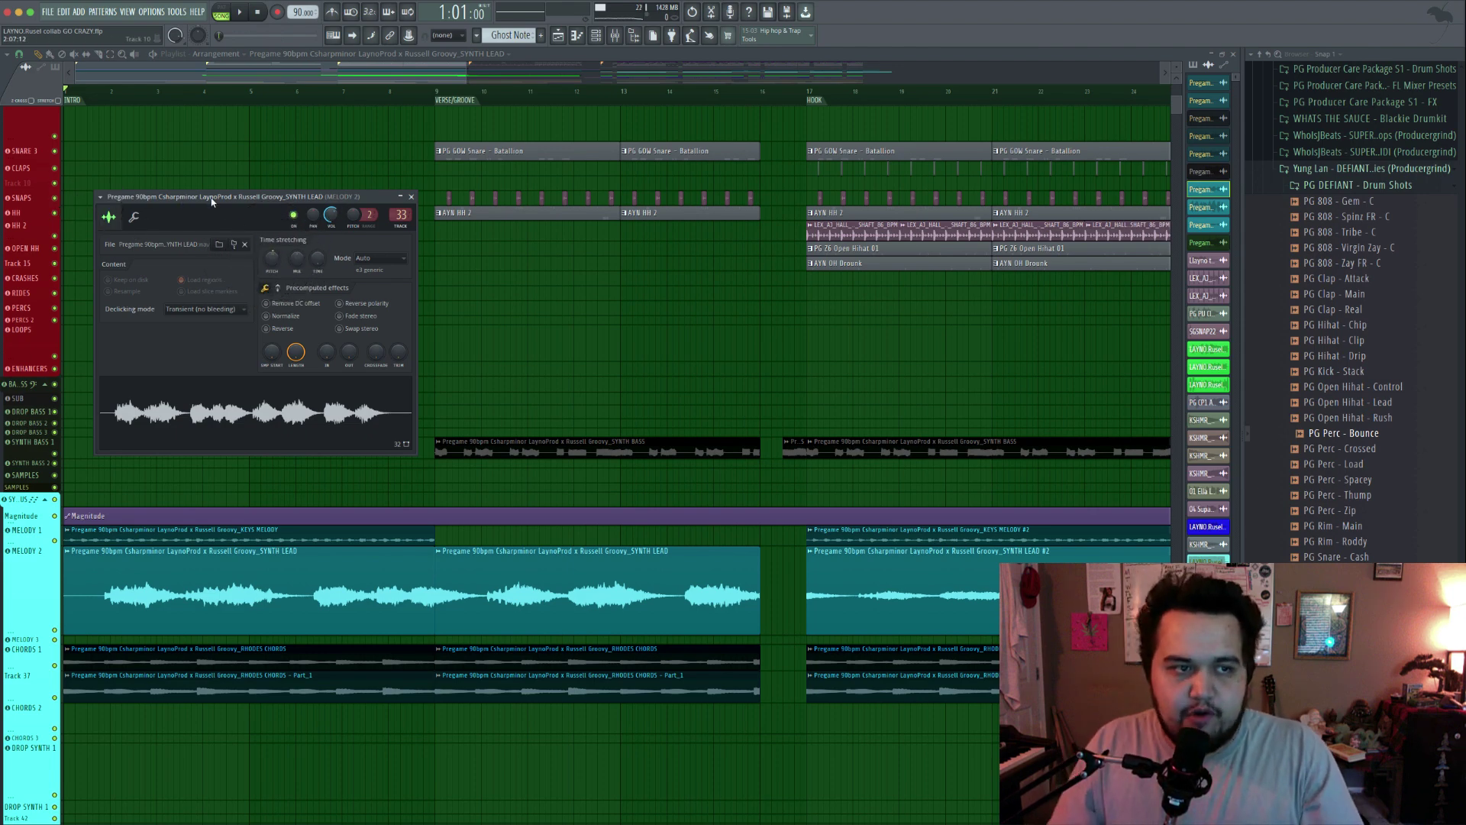
click(412, 197)
Step: Listen to the 19-56-07 GTR REC IN guitar recording on its own in the playlist
scroll(393, 359, down, 5)
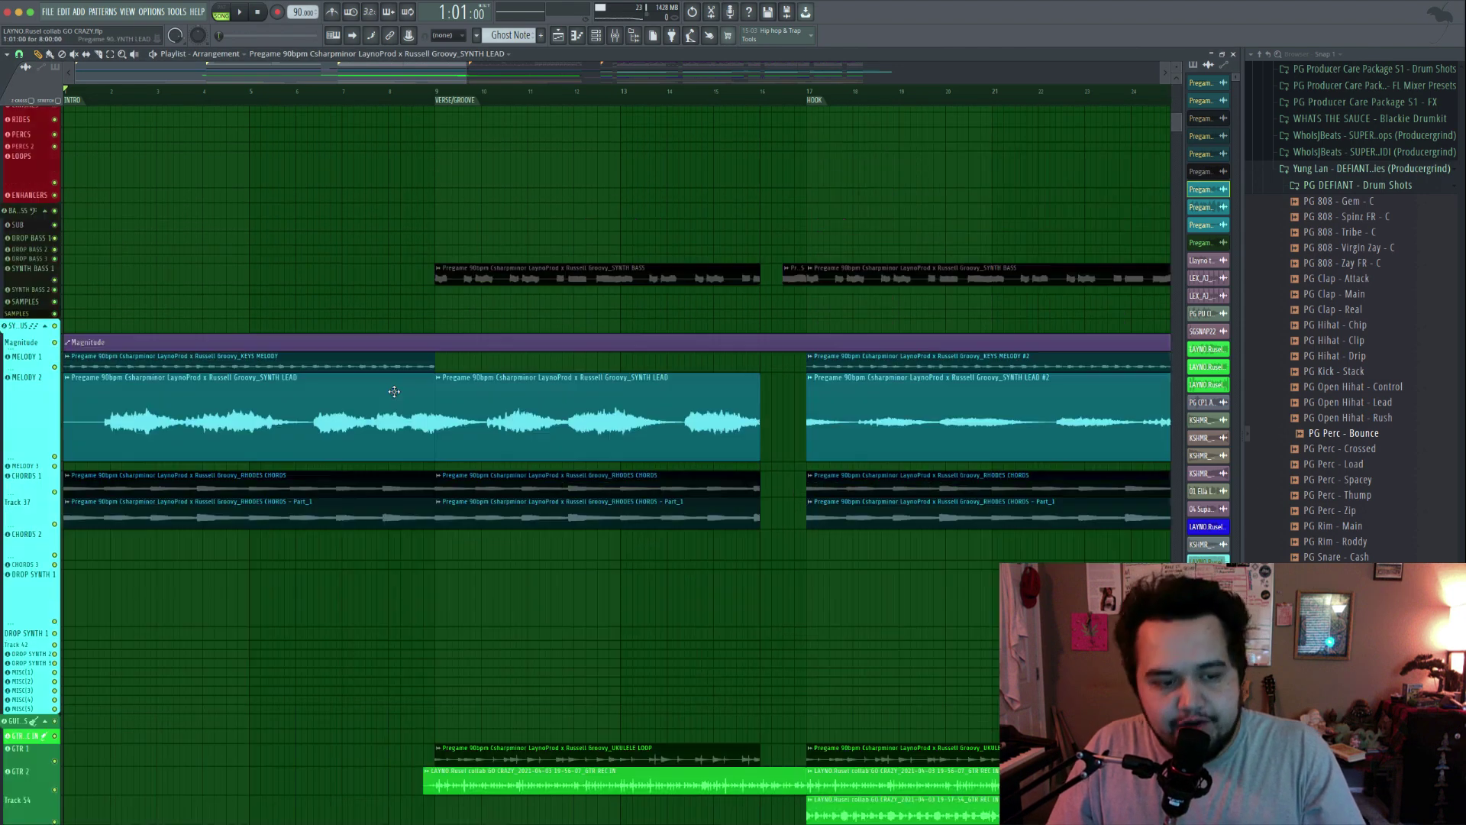
scroll(402, 392, up, 2)
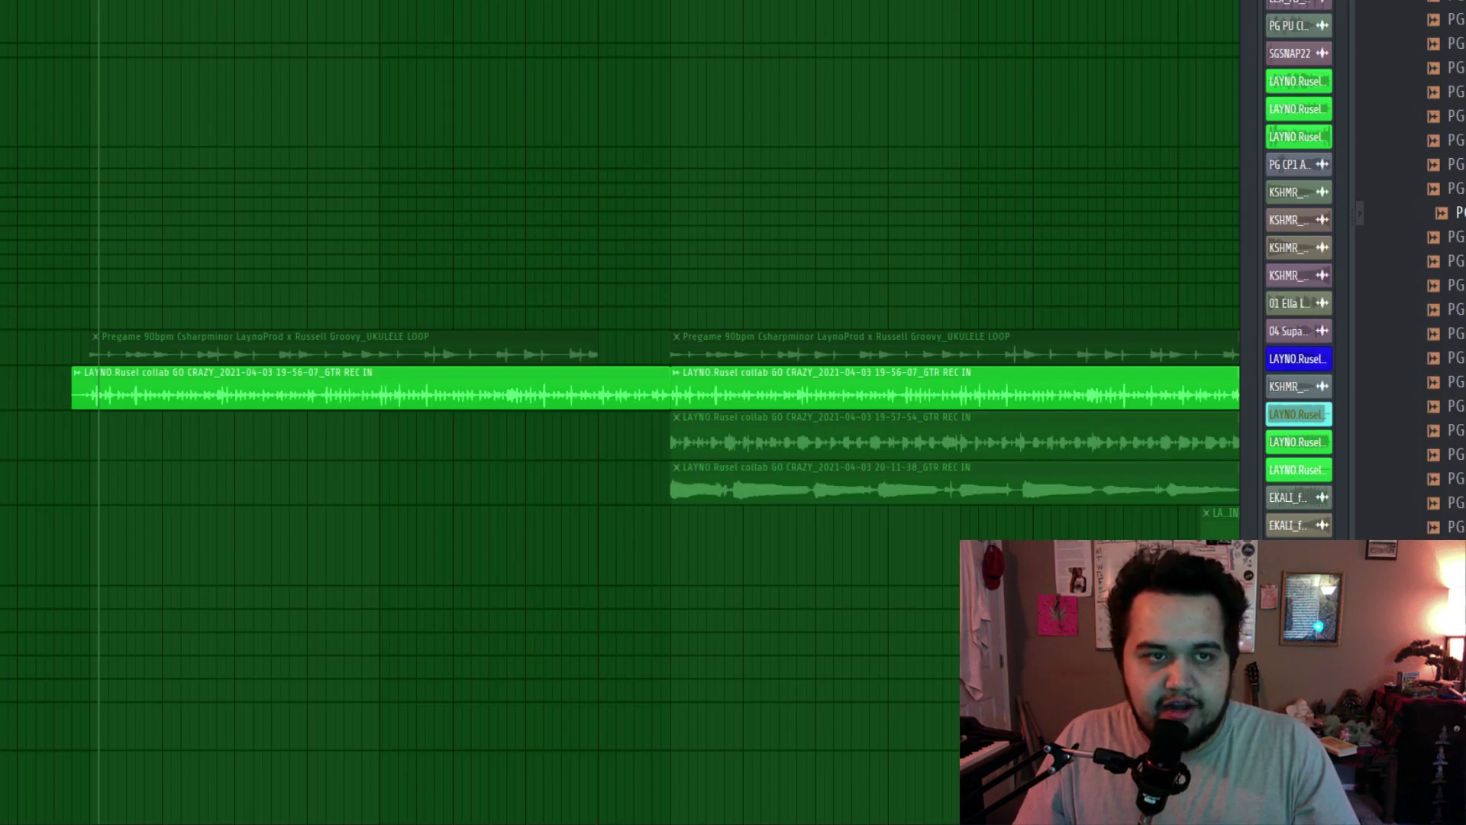
key(space)
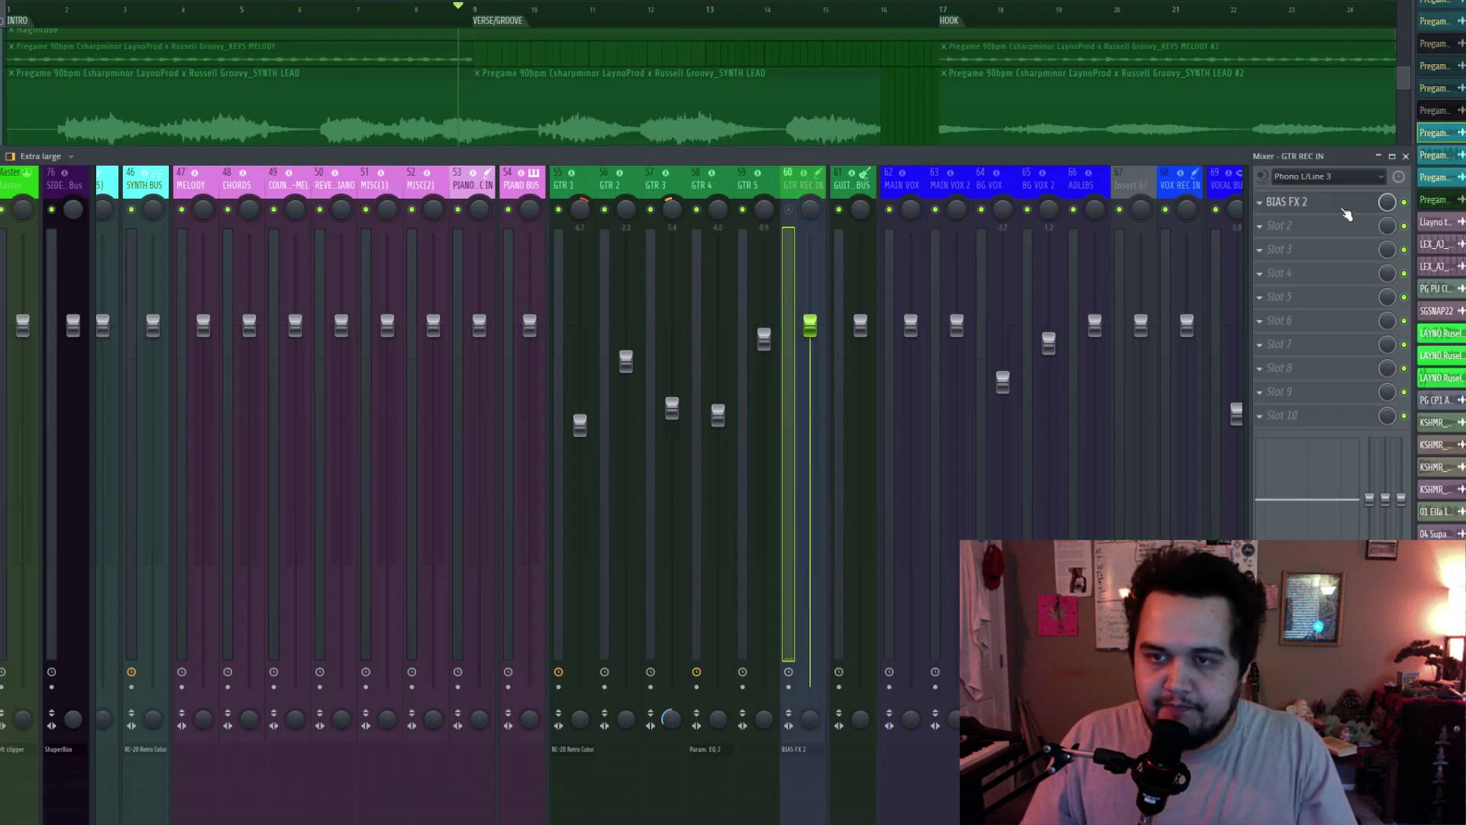
Step: Open BIAS FX 2 on the GTR REC IN mixer track, look through its Pitch/Filter effects, and close the plugin
click(1341, 206)
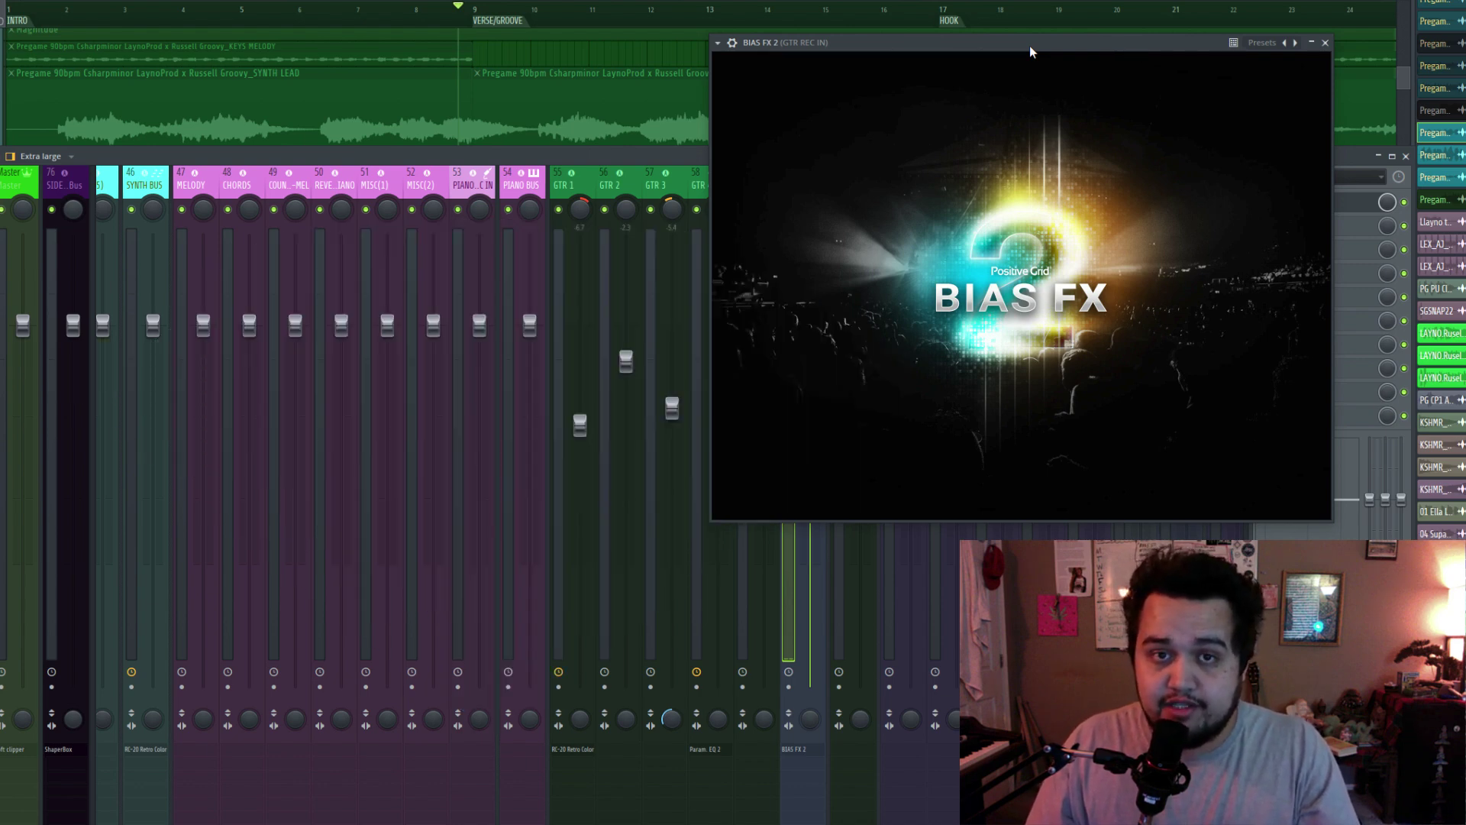
drag(517, 274, 883, 106)
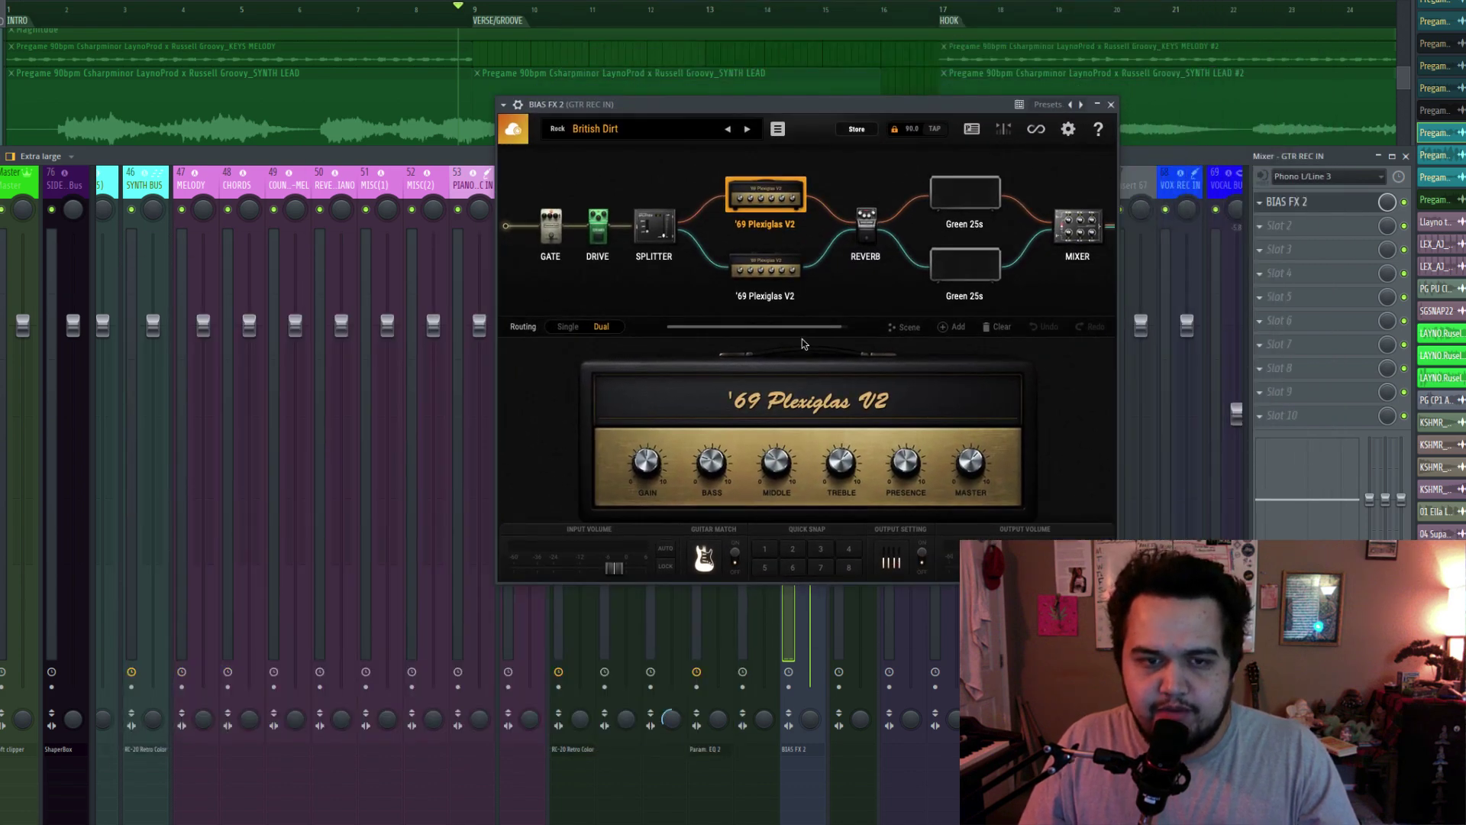
click(956, 327)
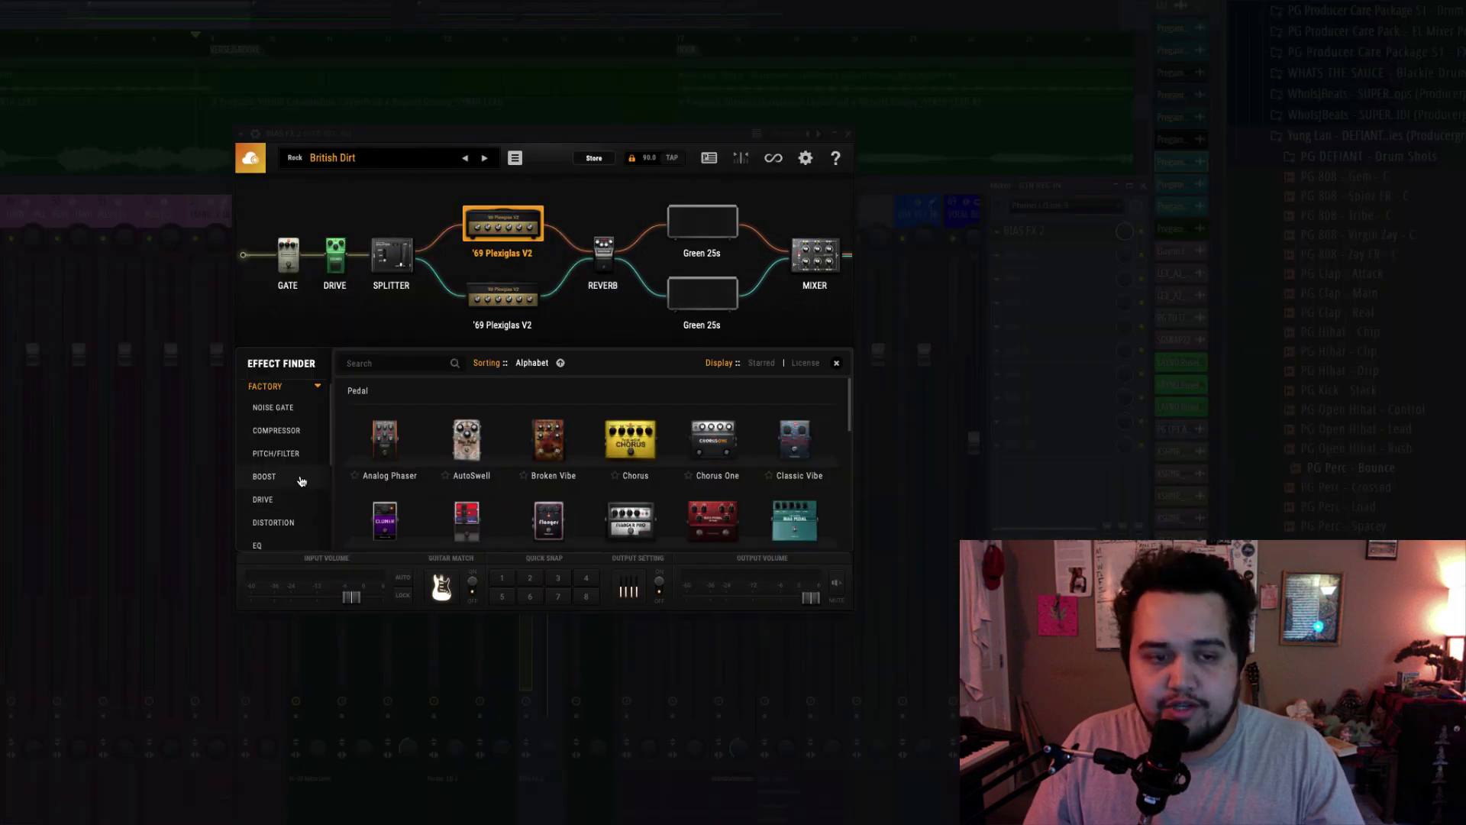
click(303, 456)
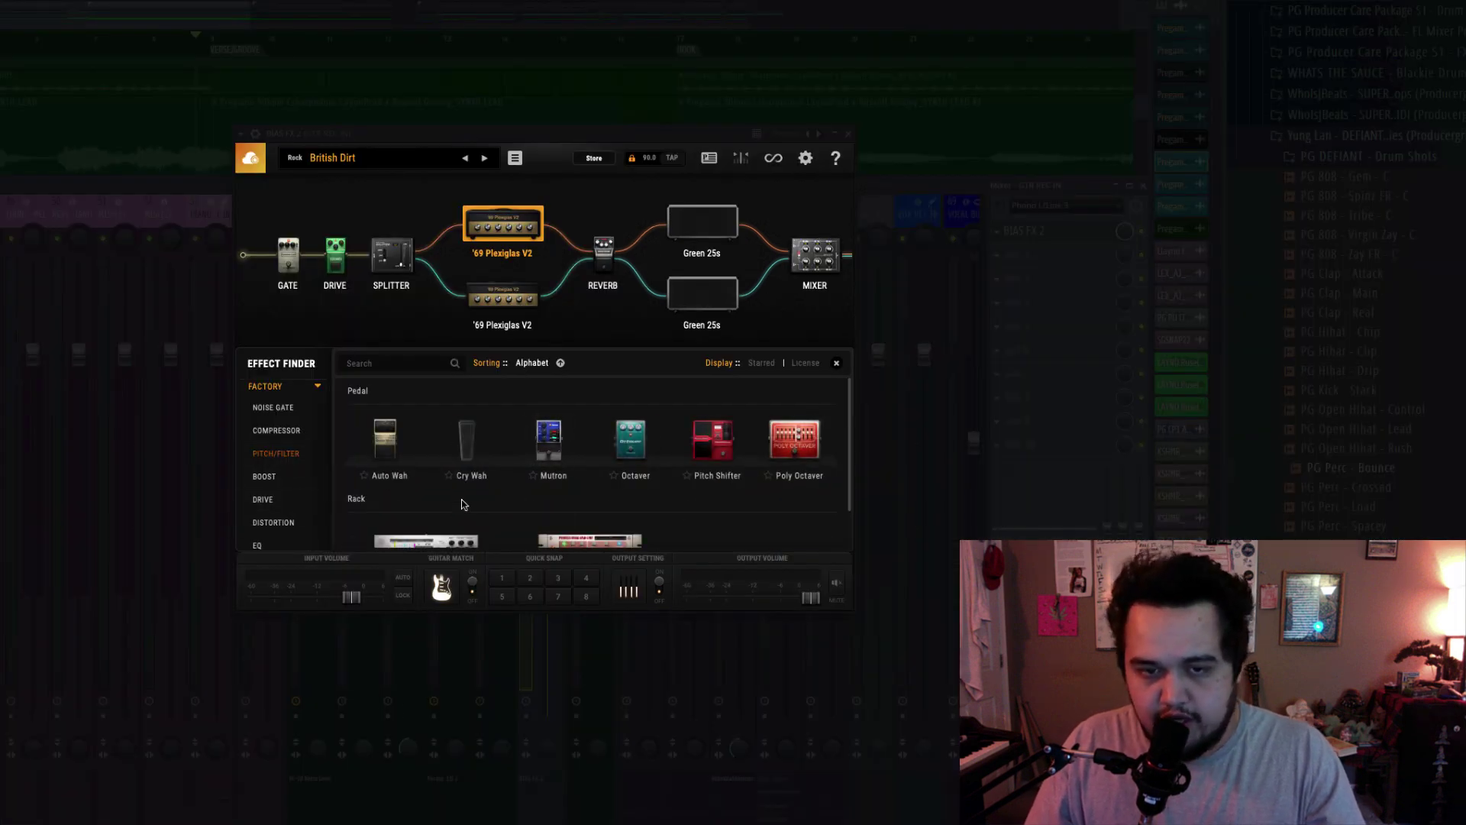
scroll(632, 535, down, 1)
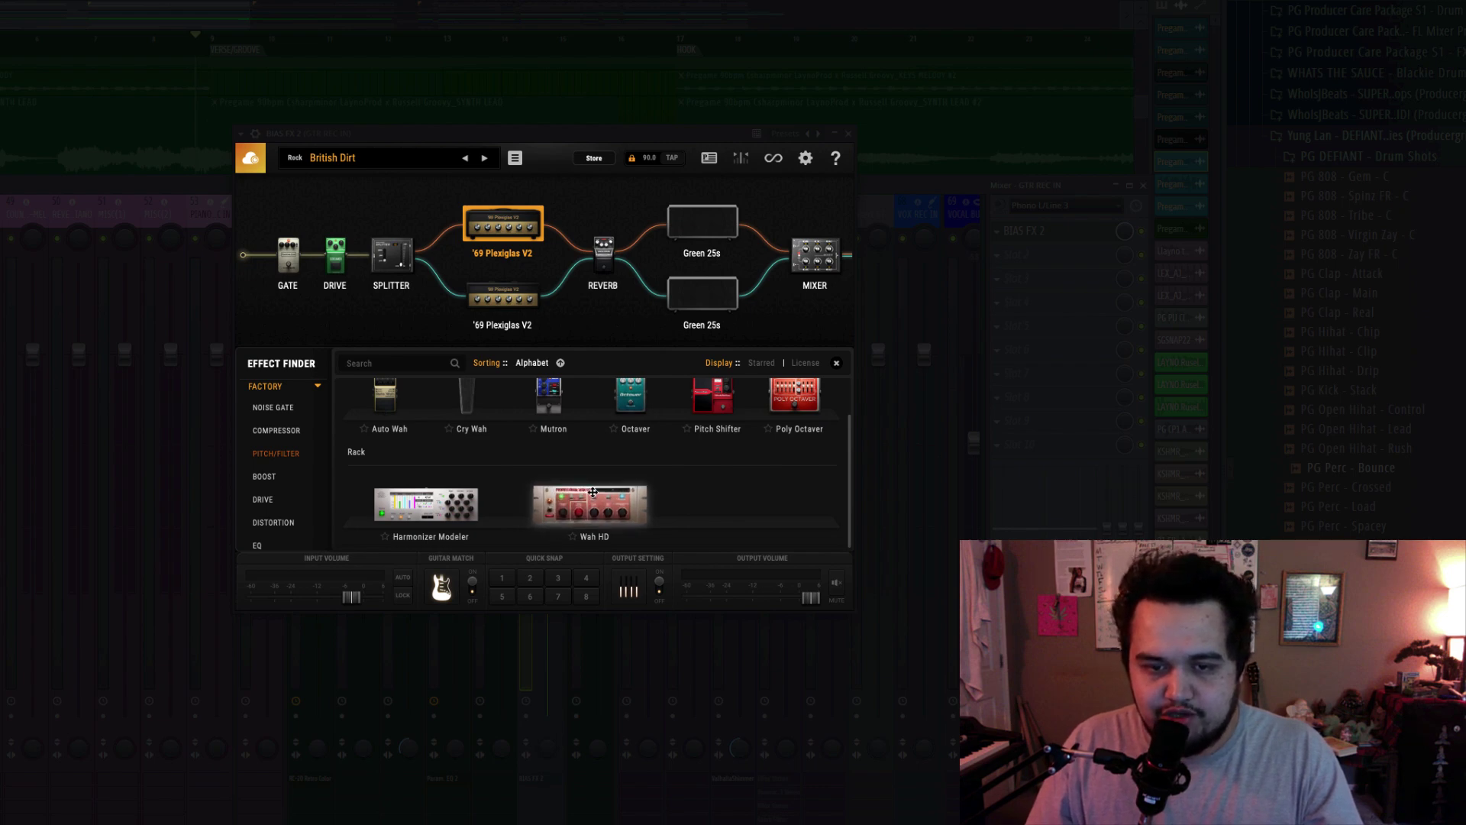
click(848, 134)
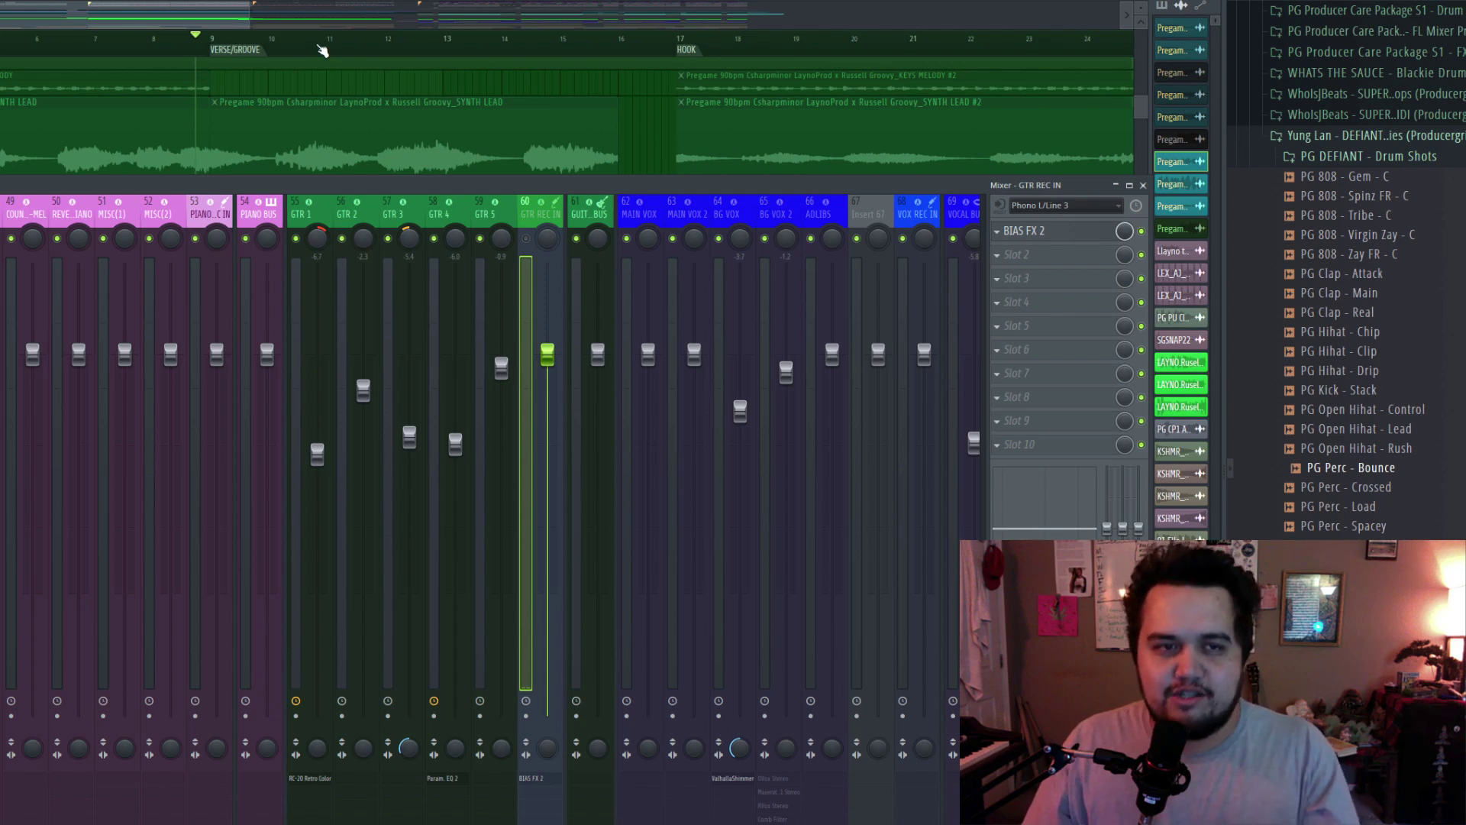
Step: Bring the RC-20 Retro Color effect on the GTR 1 mixer track into view and hide the mixer
key(F9)
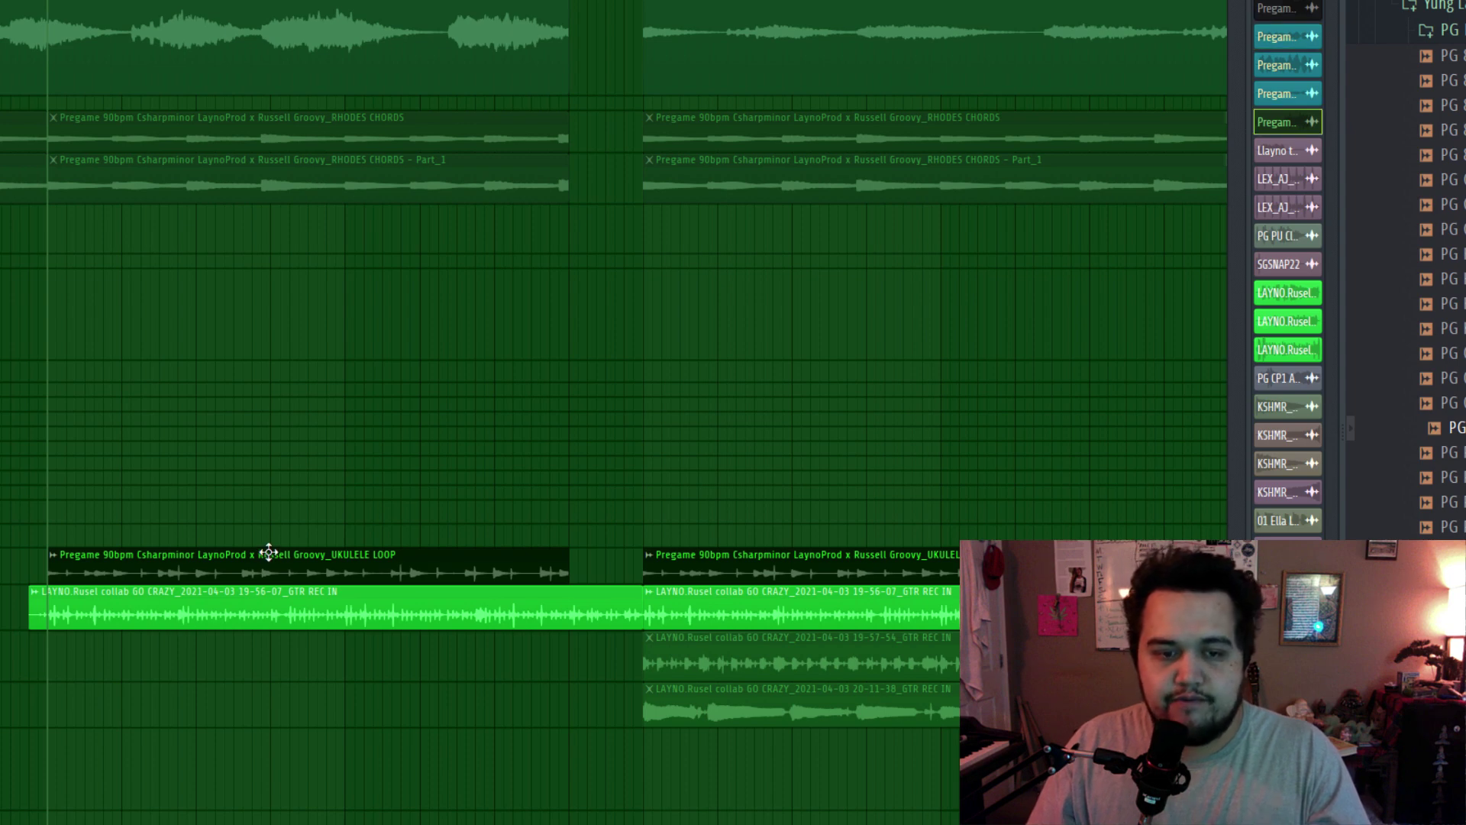
key(F9)
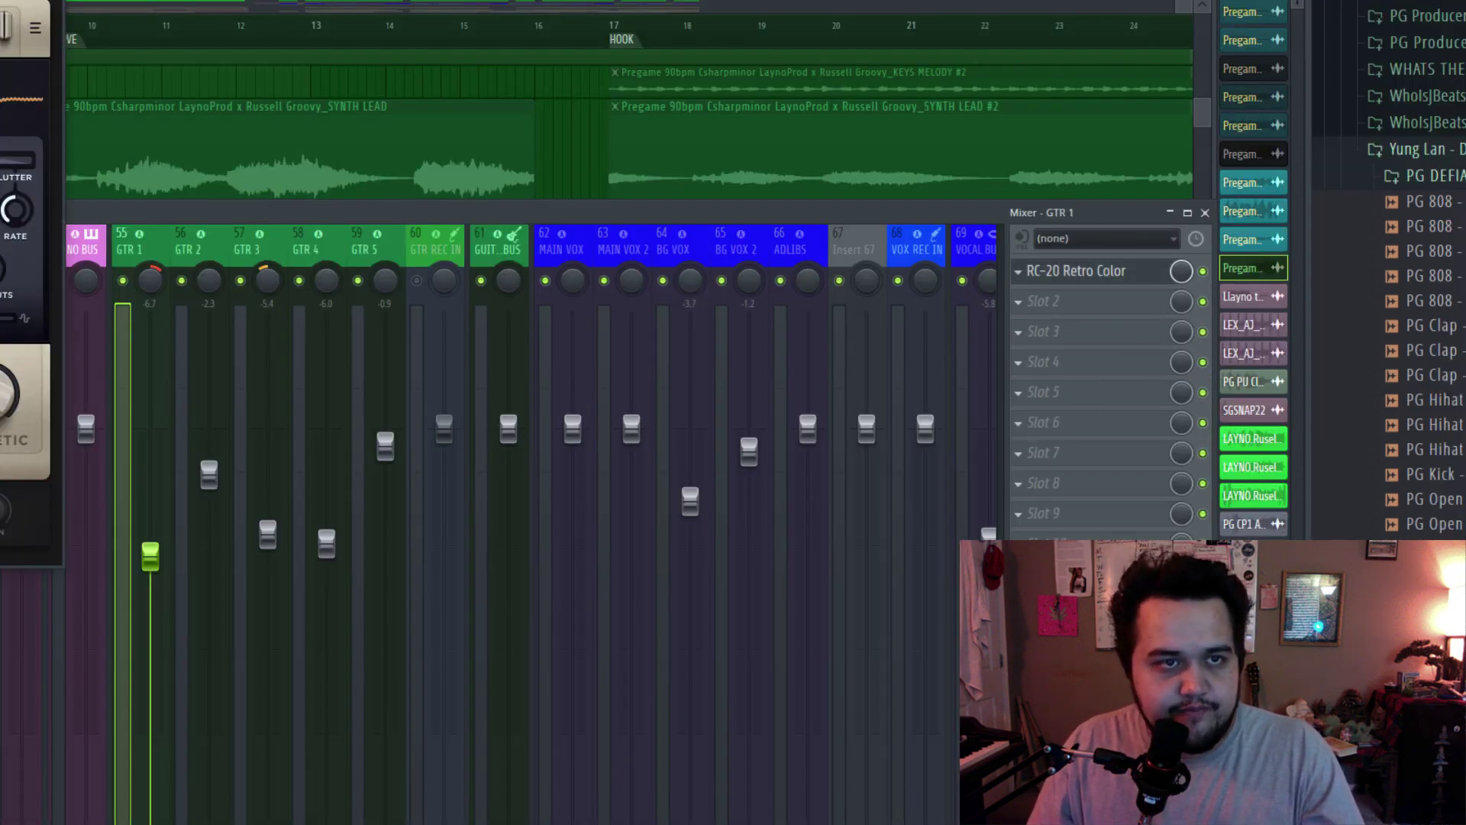
drag(0, 0, 721, 140)
key(F9)
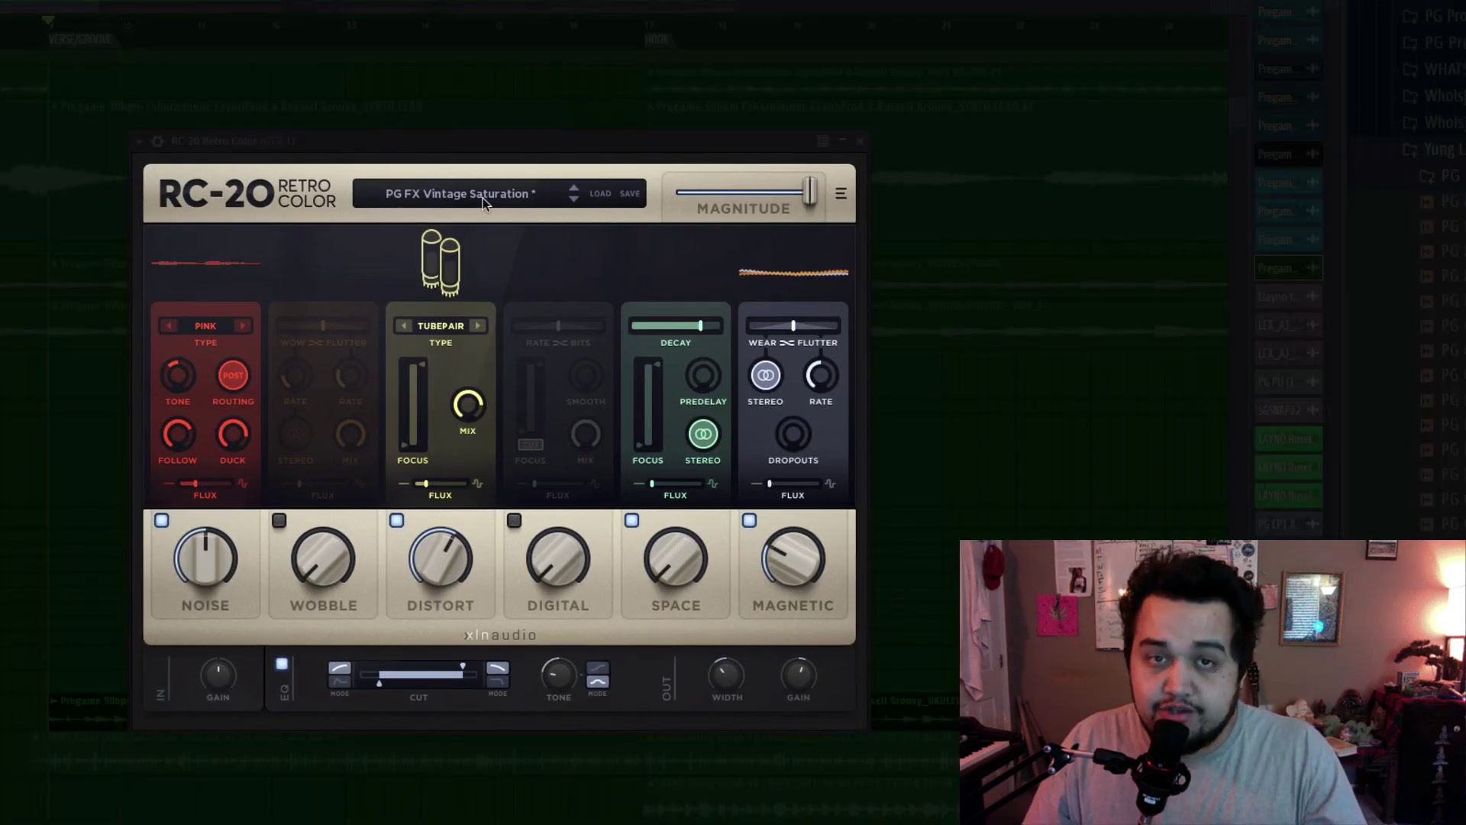
Step: Look through the PG user presets in RC-20 Retro Color, keep PG FX Vintage Saturation selected, and close the plugin
click(482, 197)
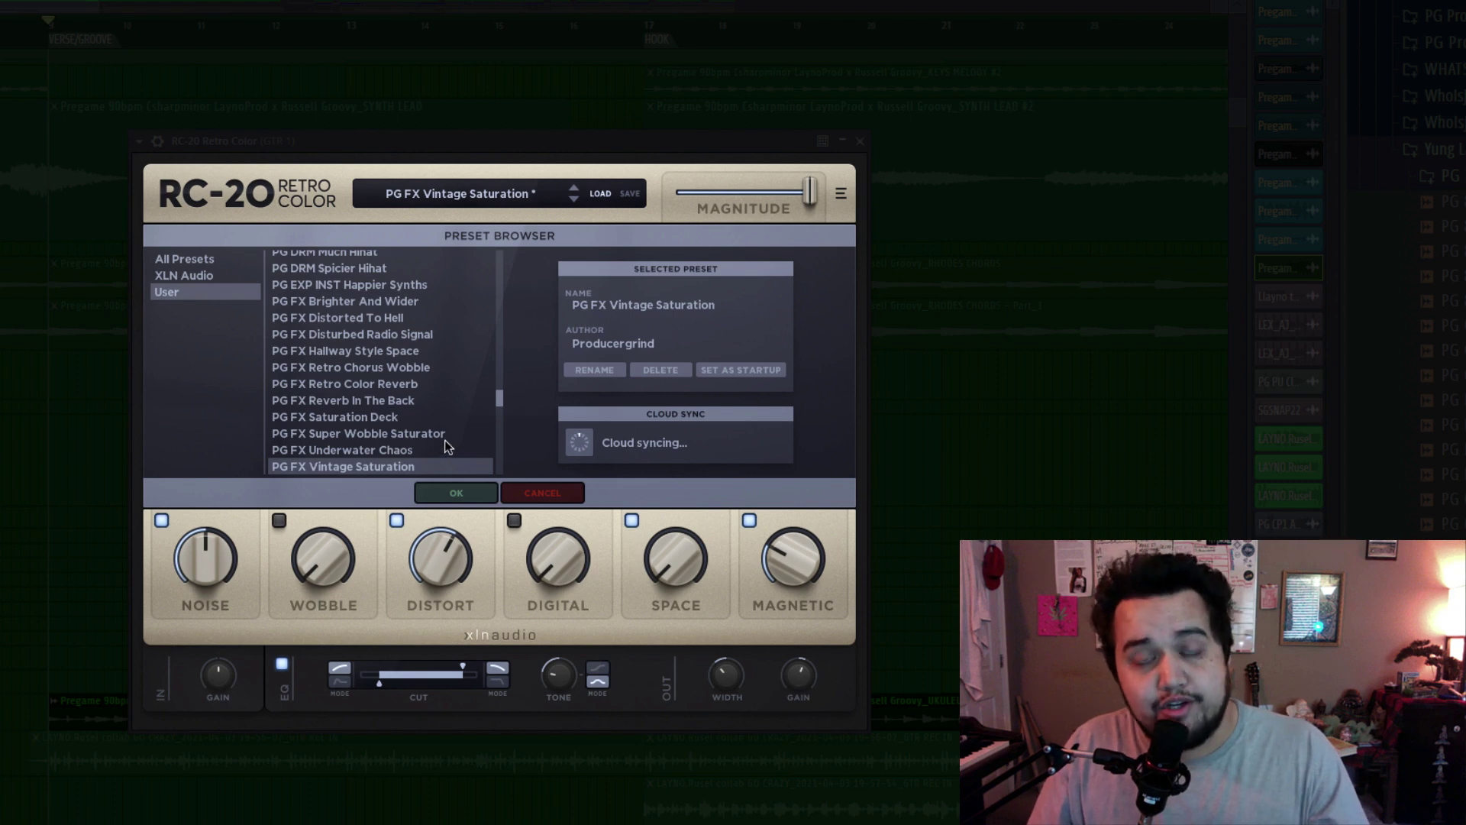
scroll(442, 451, down, 1)
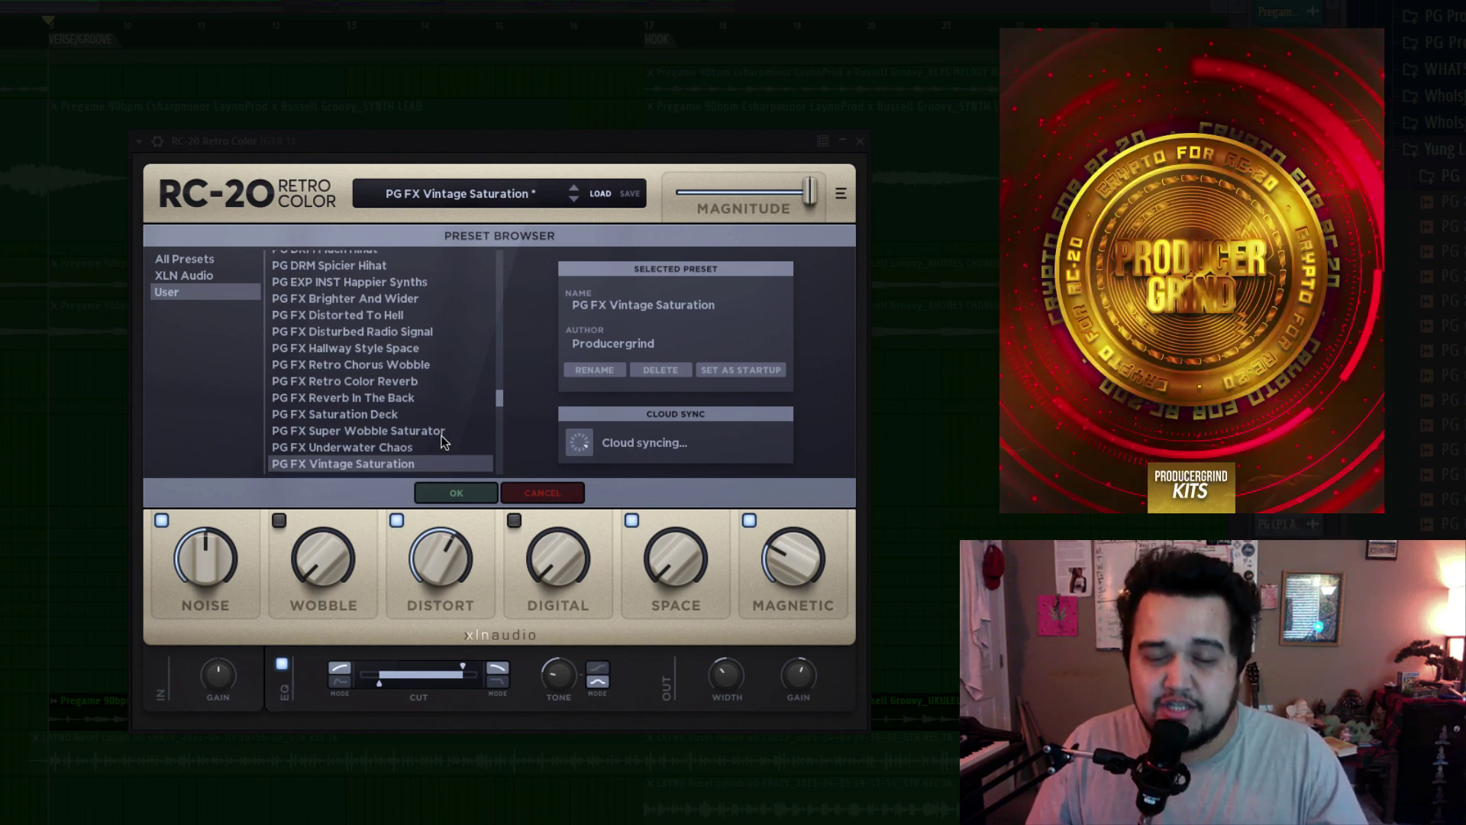
scroll(441, 436, up, 4)
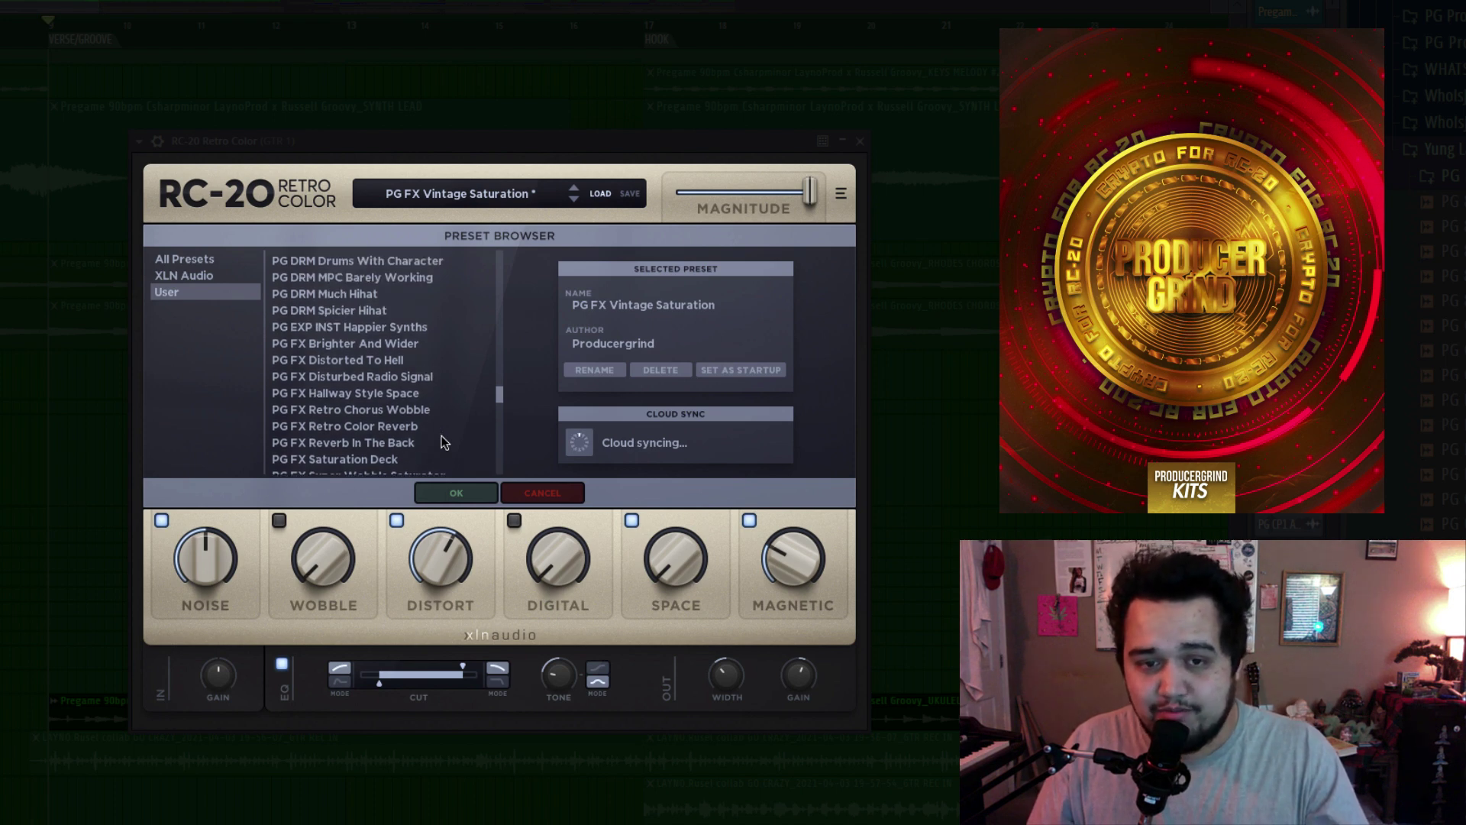
scroll(442, 442, up, 5)
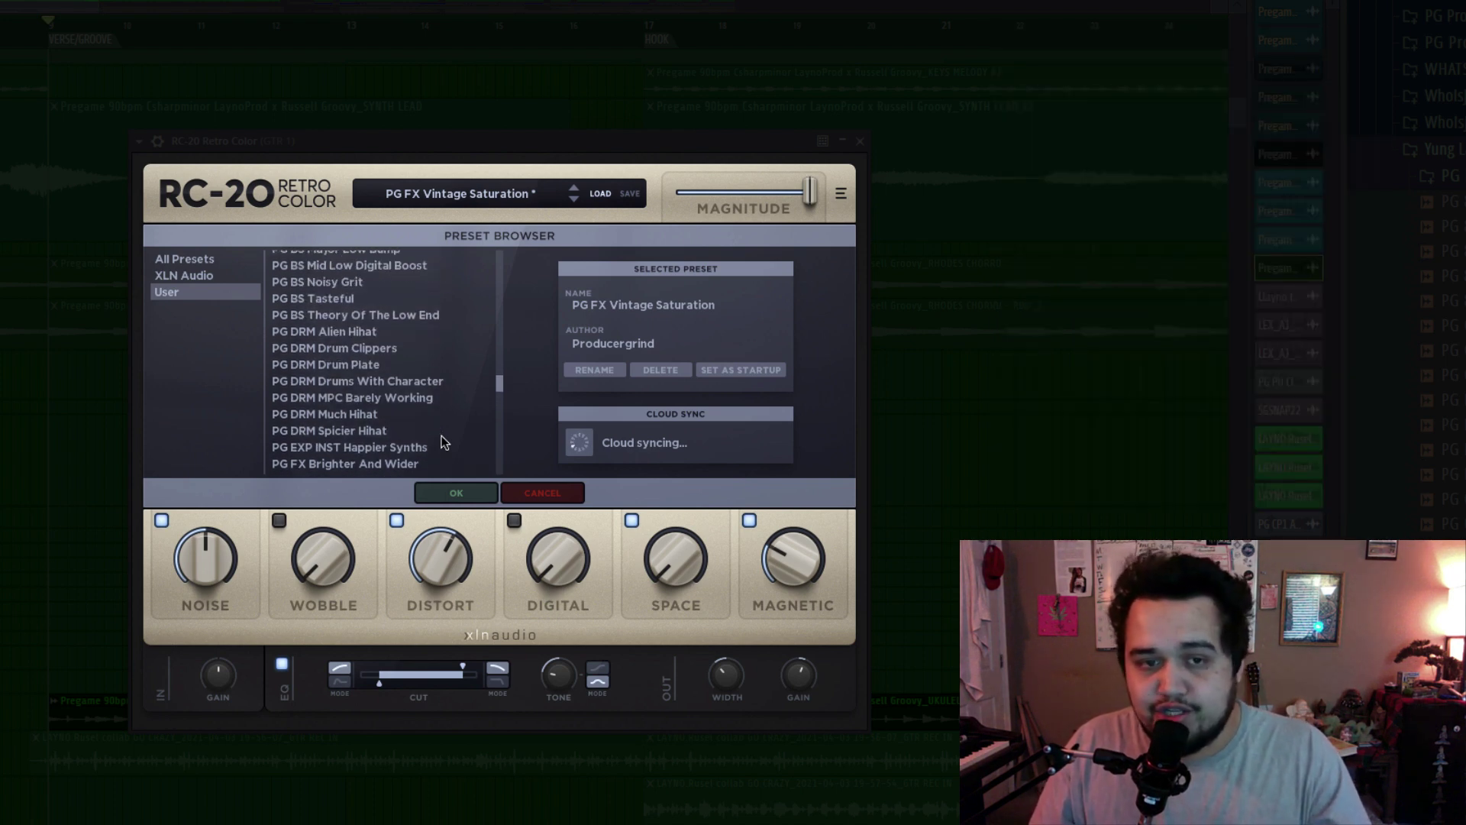
scroll(441, 439, down, 20)
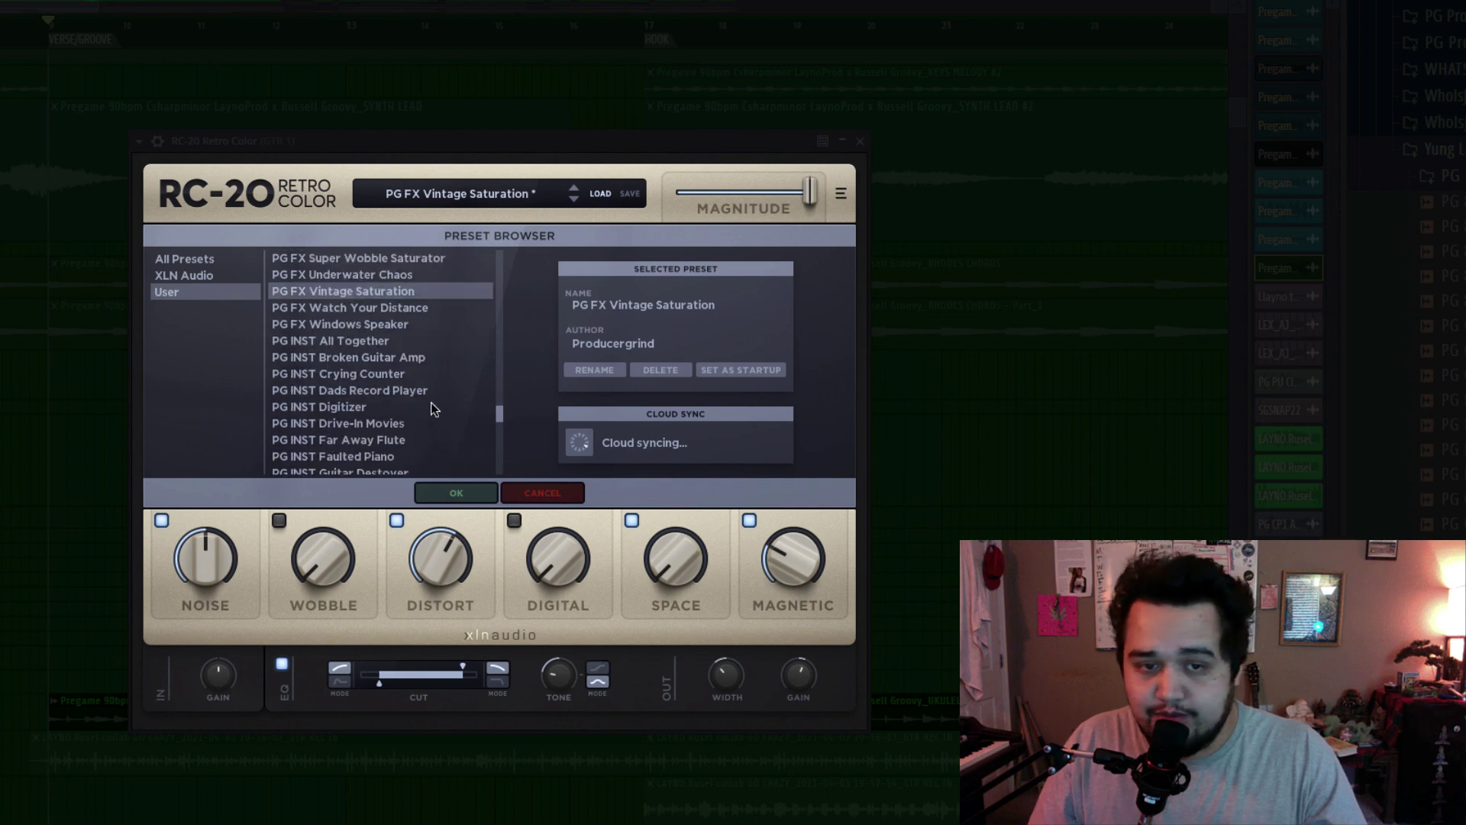
scroll(432, 399, down, 6)
scroll(395, 306, up, 4)
scroll(396, 305, up, 4)
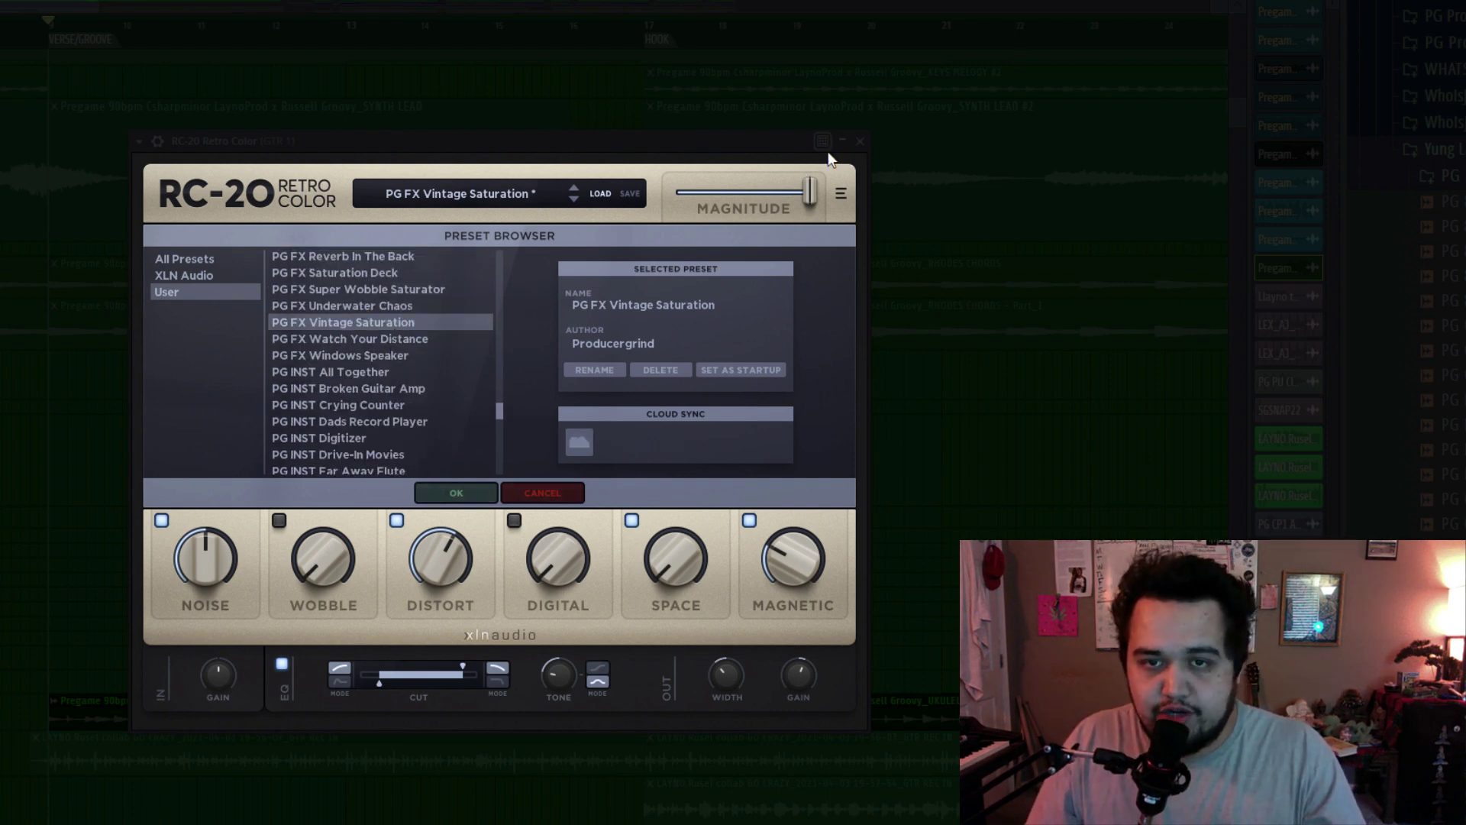
click(451, 491)
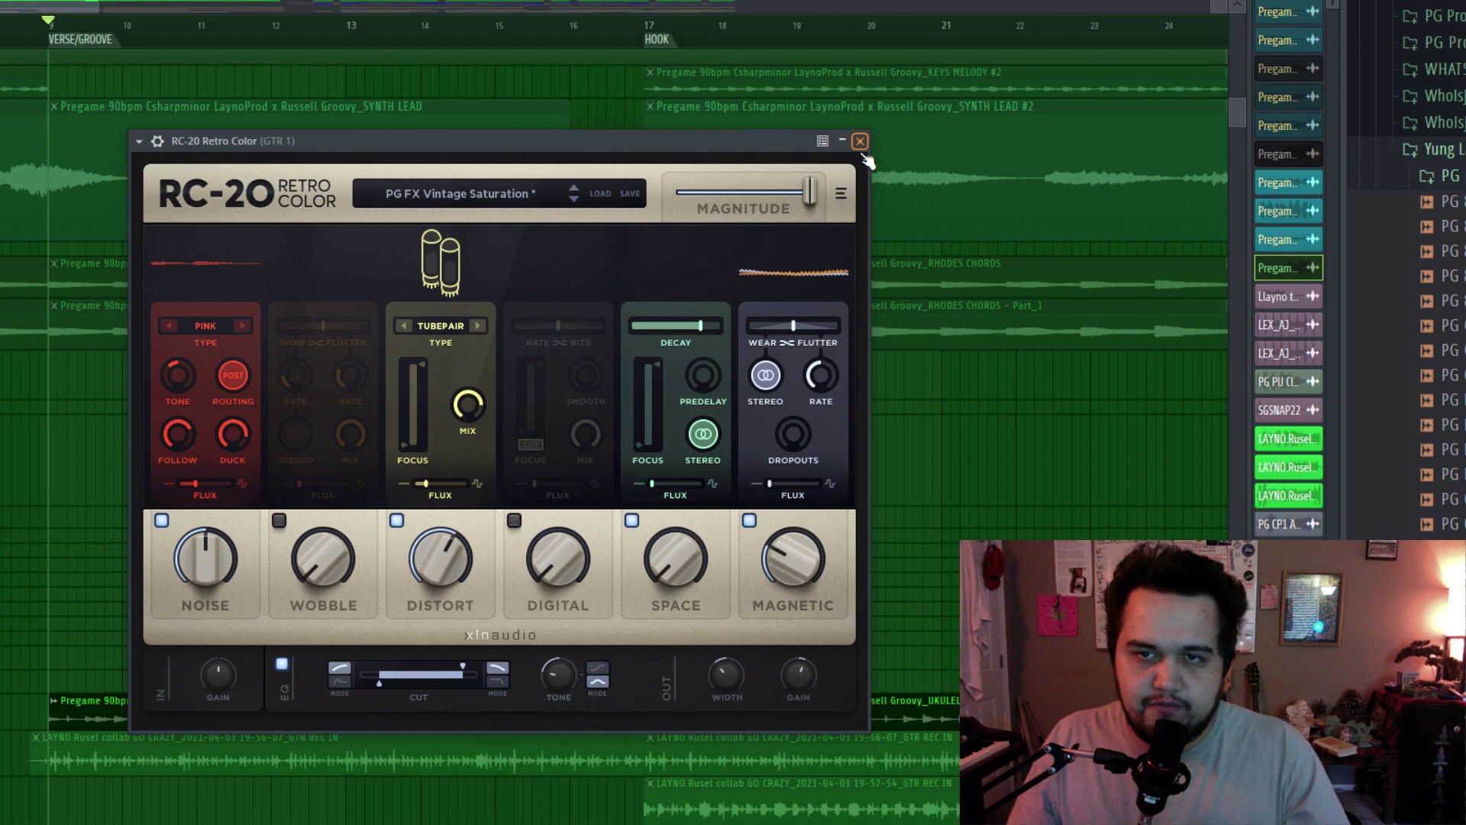
click(860, 141)
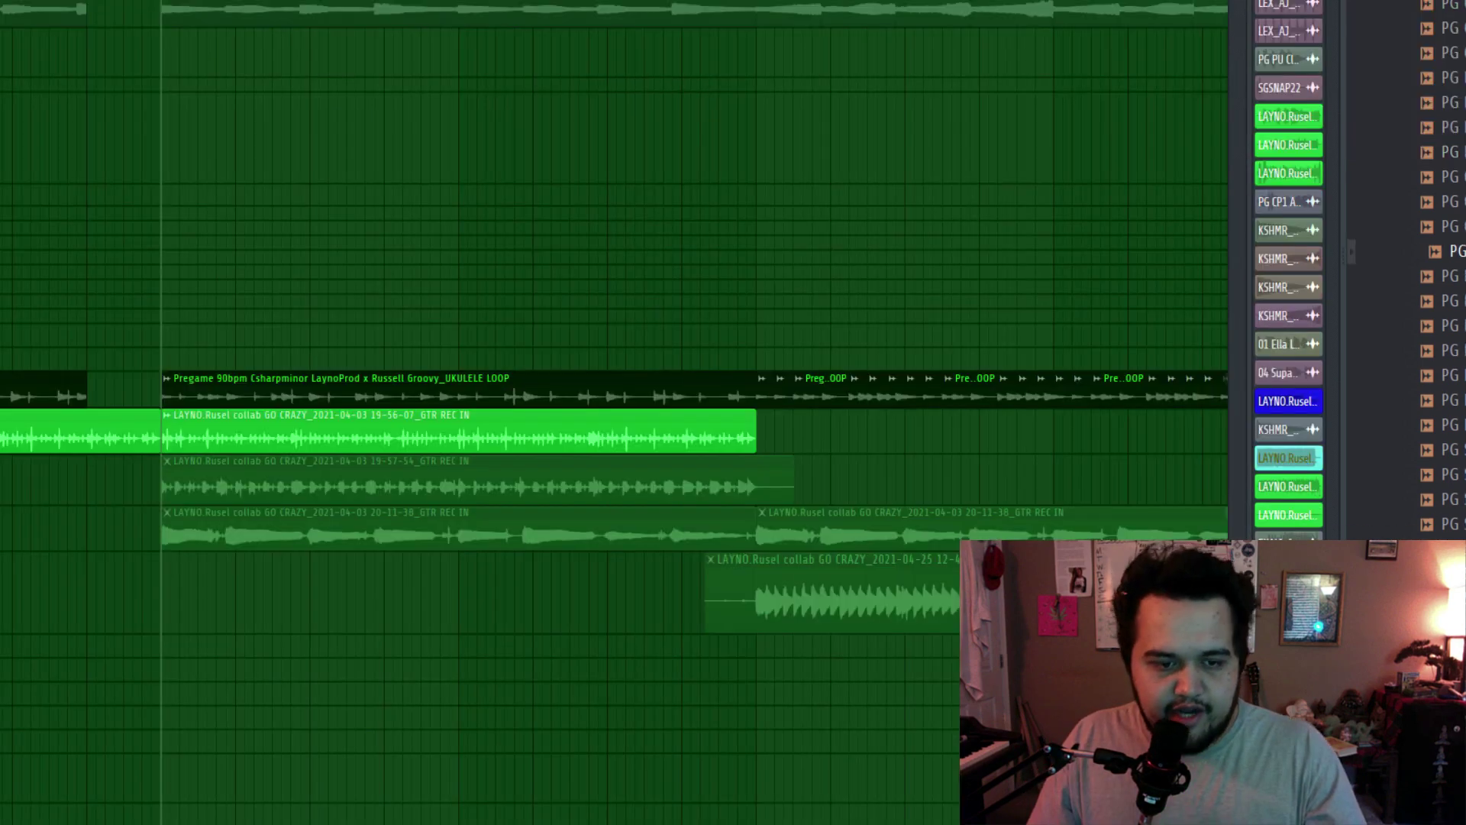
Step: Listen to the 19-56-07 and 19-57-54 guitar recordings together, and solo the 20-11-38 guitar recording's track
key(space)
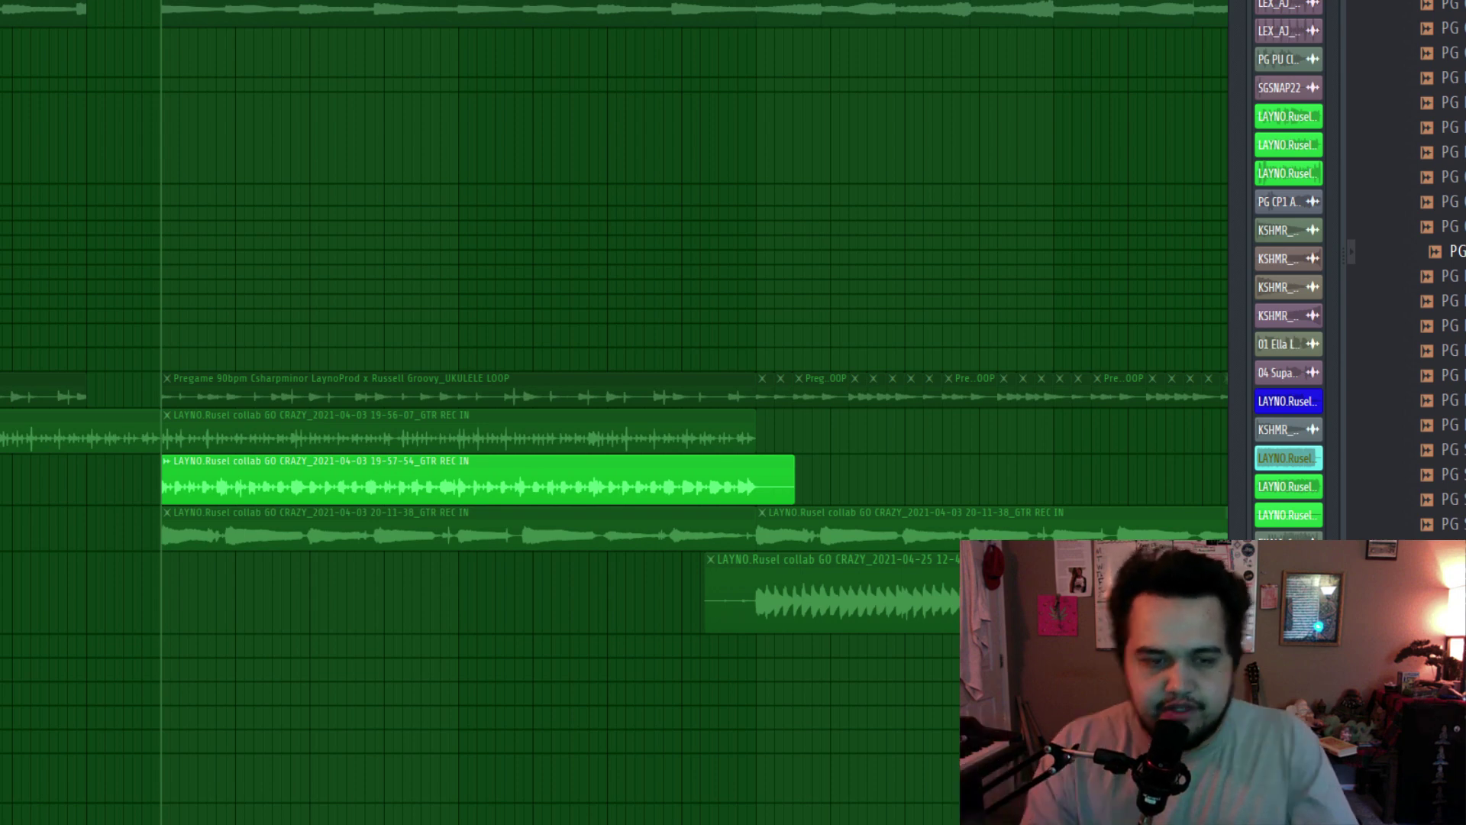
click(1, 431)
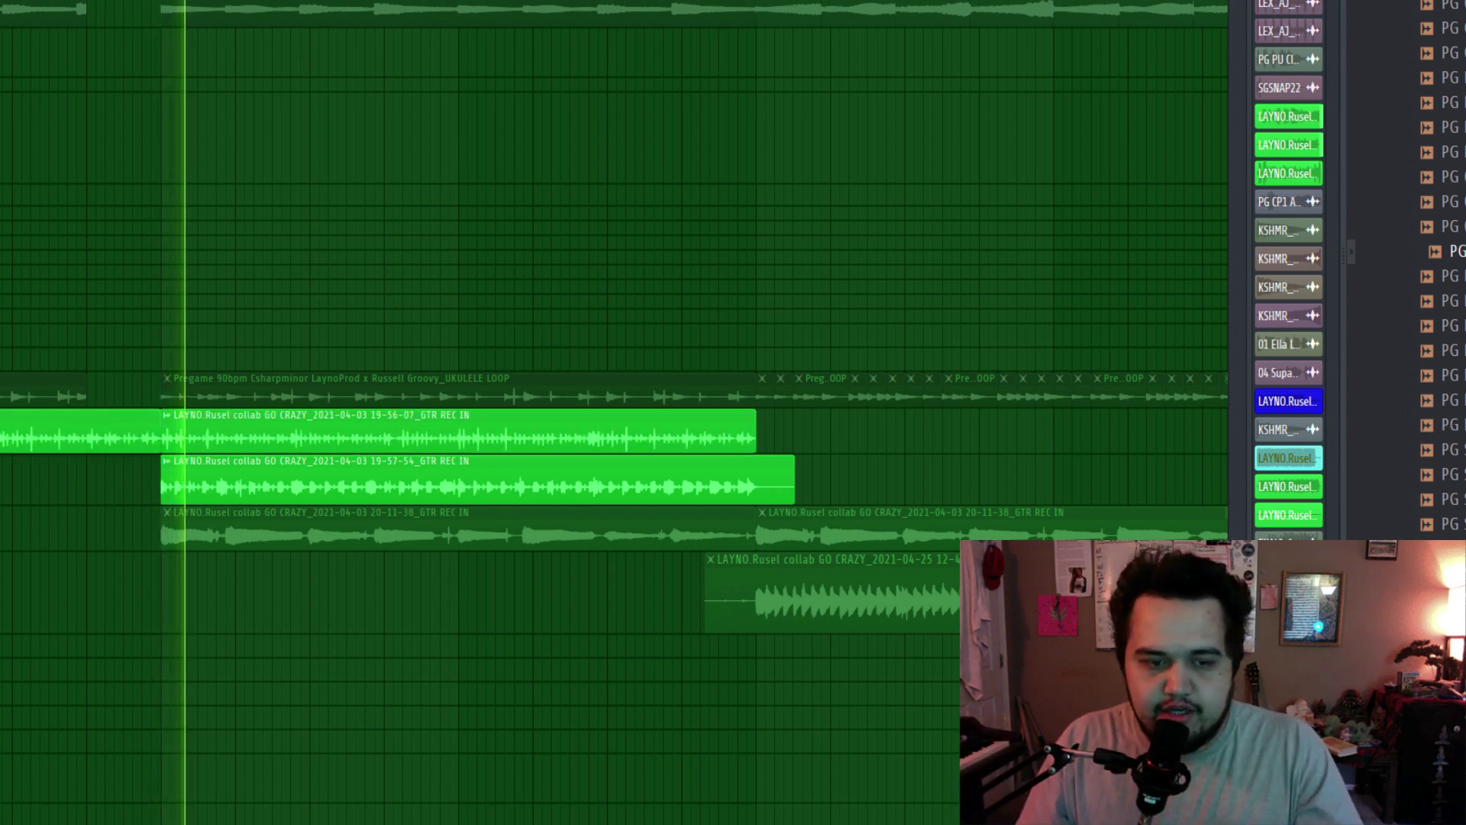
key(space)
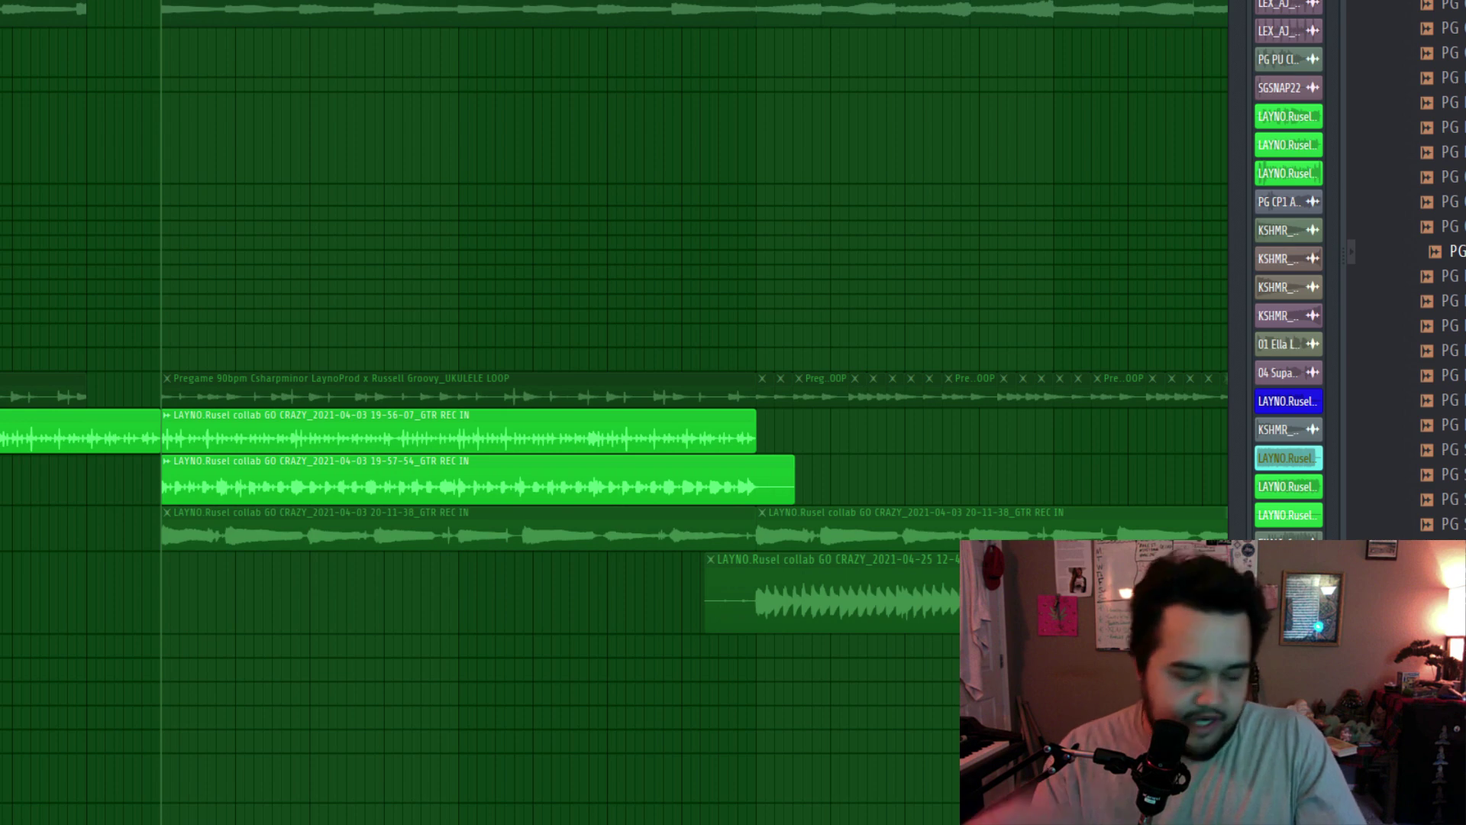
right_click(1, 529)
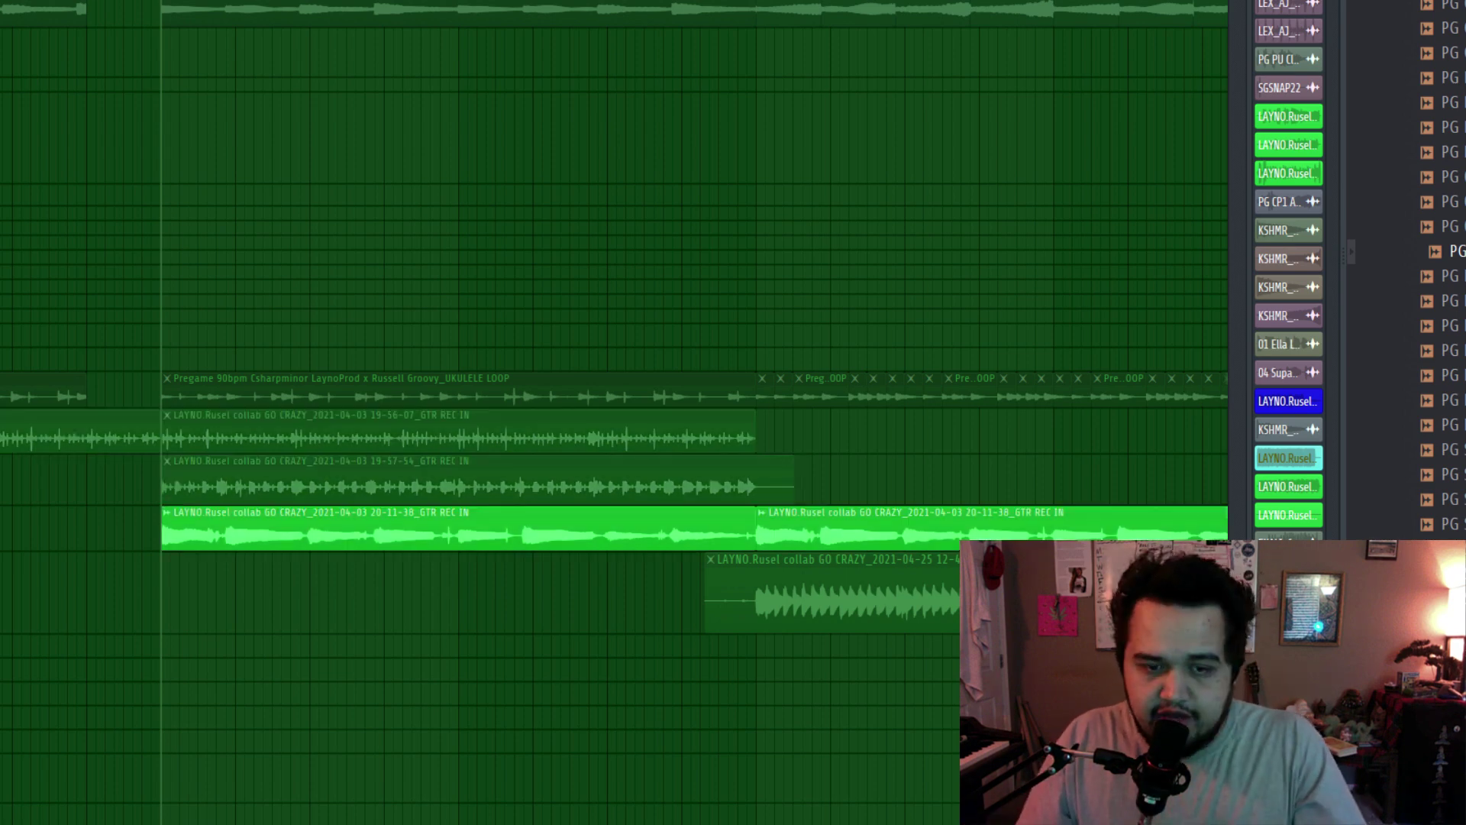
Step: Enlarge the 20-11-38 guitar recording's track and unmute the ukulele loop, 19-57-54 and 19-56-07 guitar tracks
drag(2, 551, 1, 562)
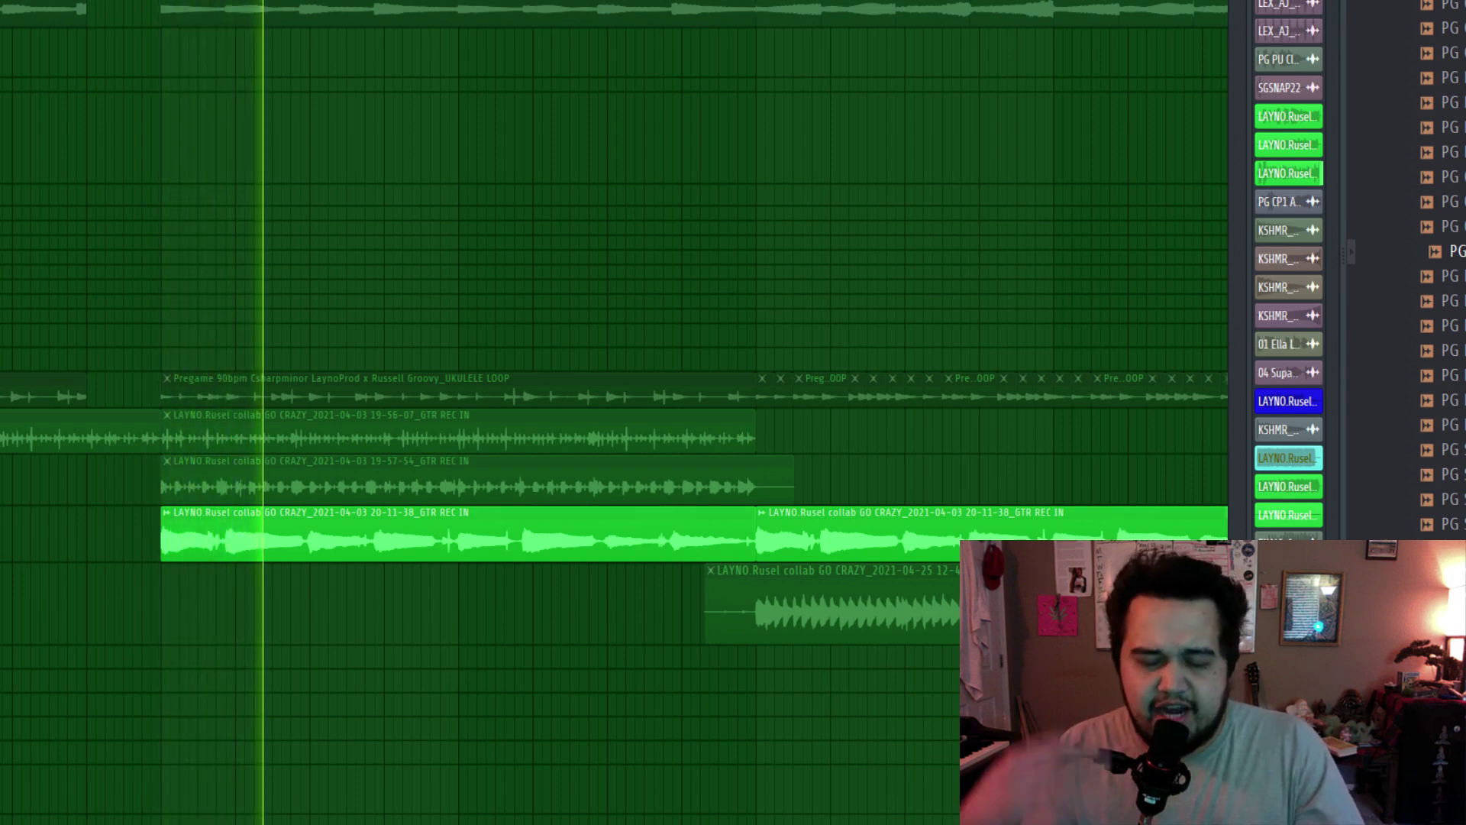
click(1, 390)
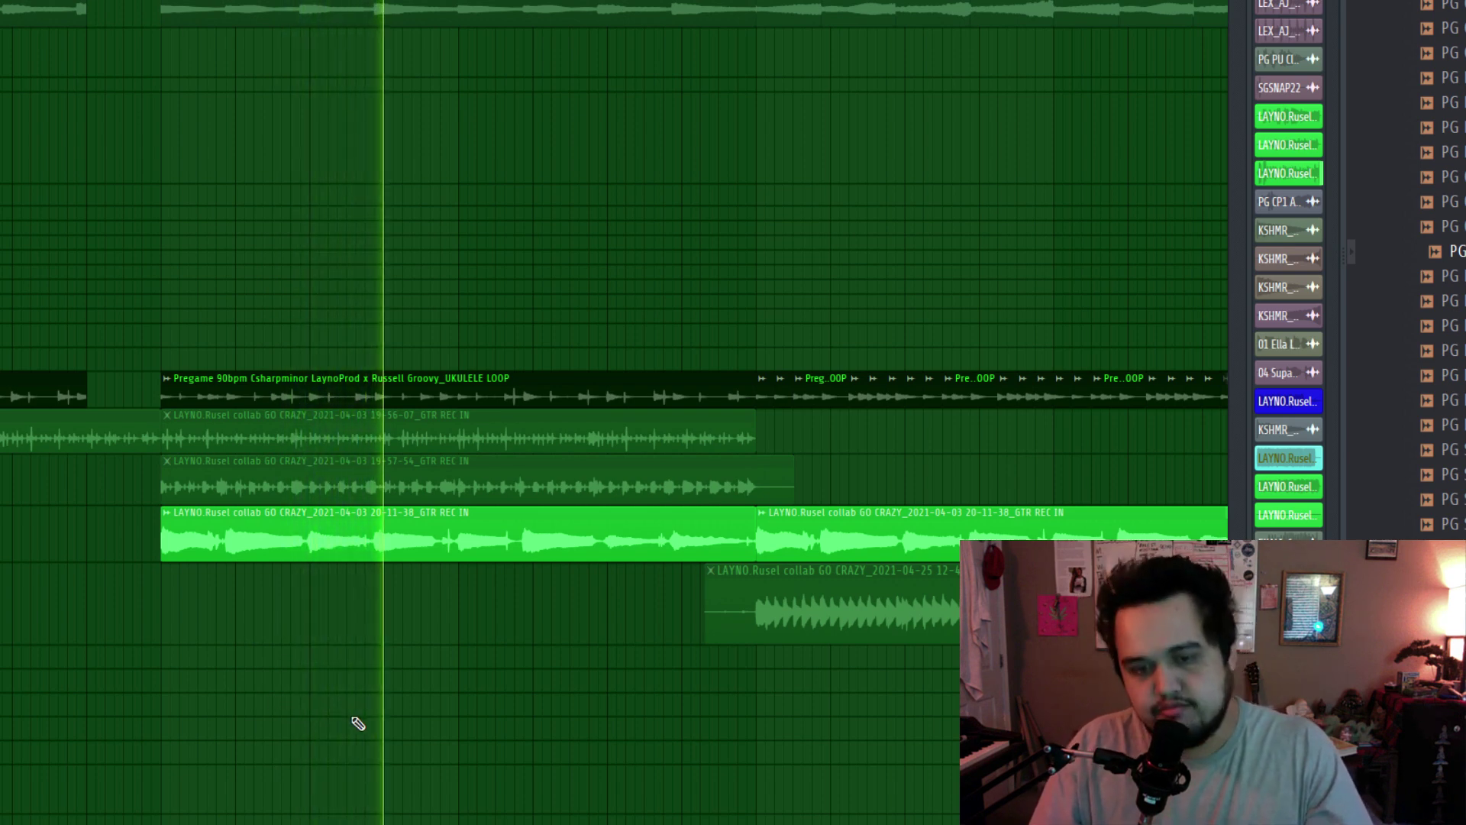
click(1, 480)
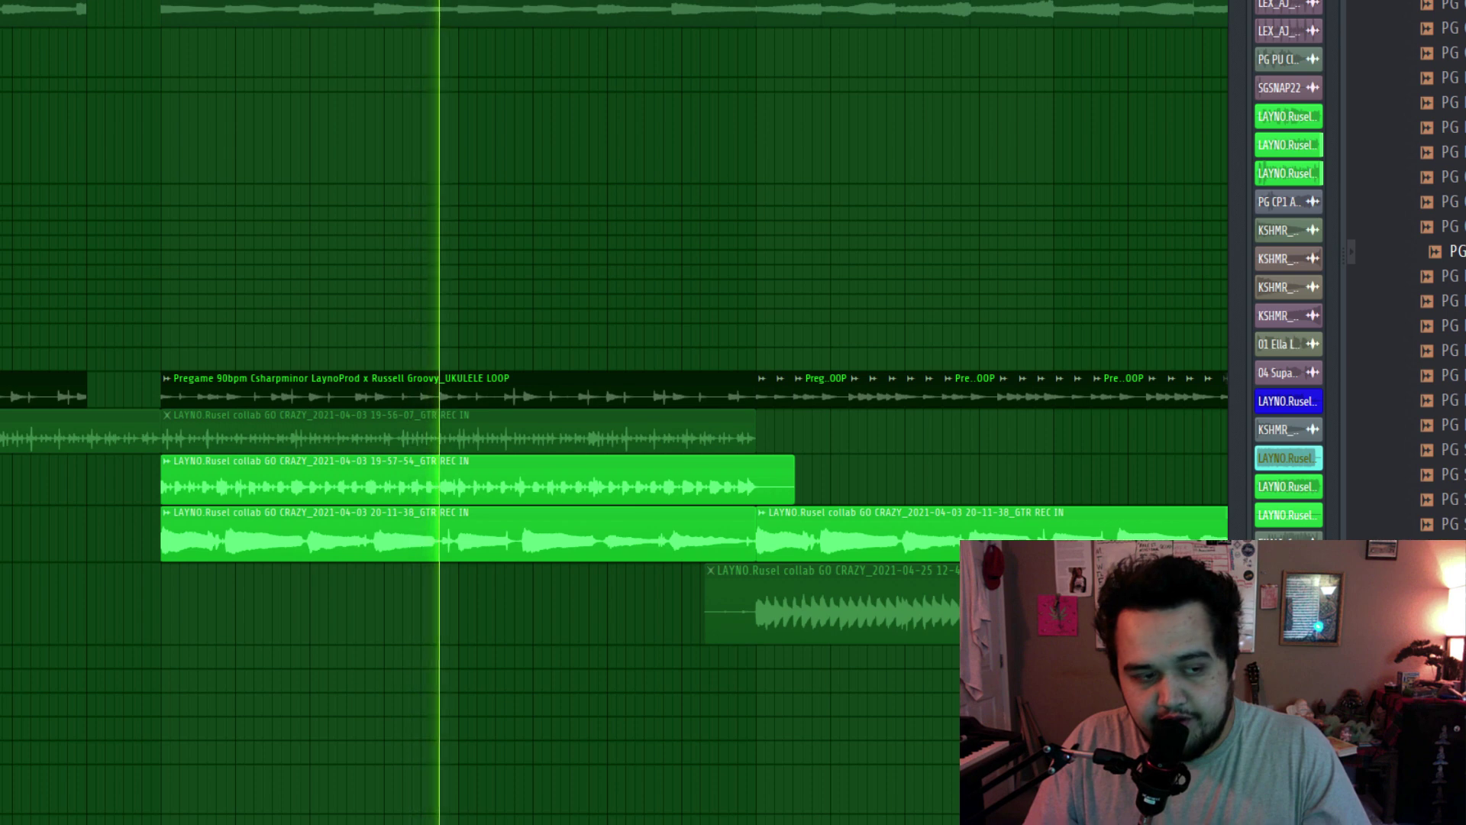
click(2, 431)
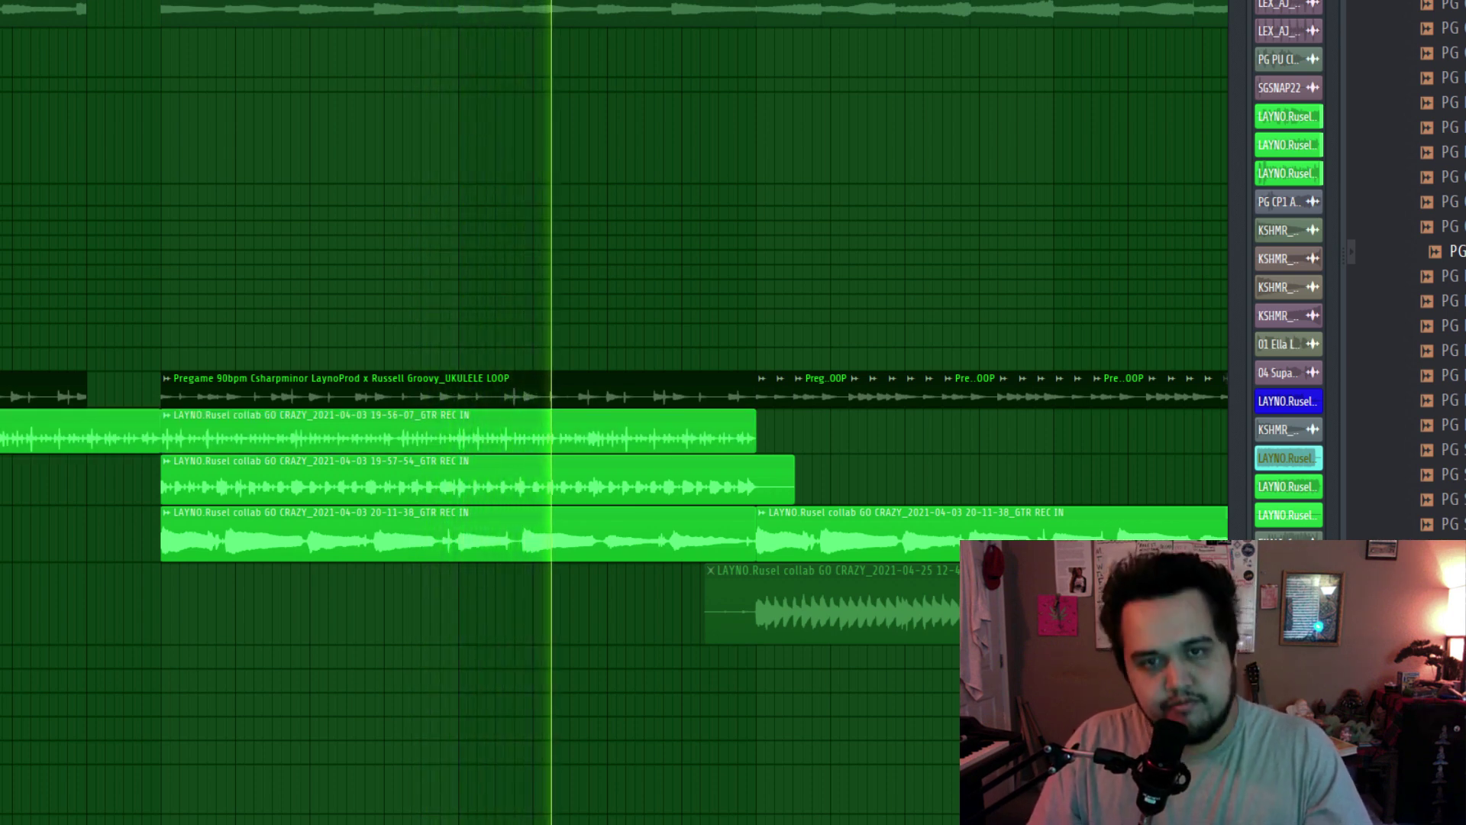
Step: Listen to the LEX_AJ_HALL top loop and the AYN HH 2 hi-hat pattern soloed in the hook's drum section
scroll(614, 412, up, 2)
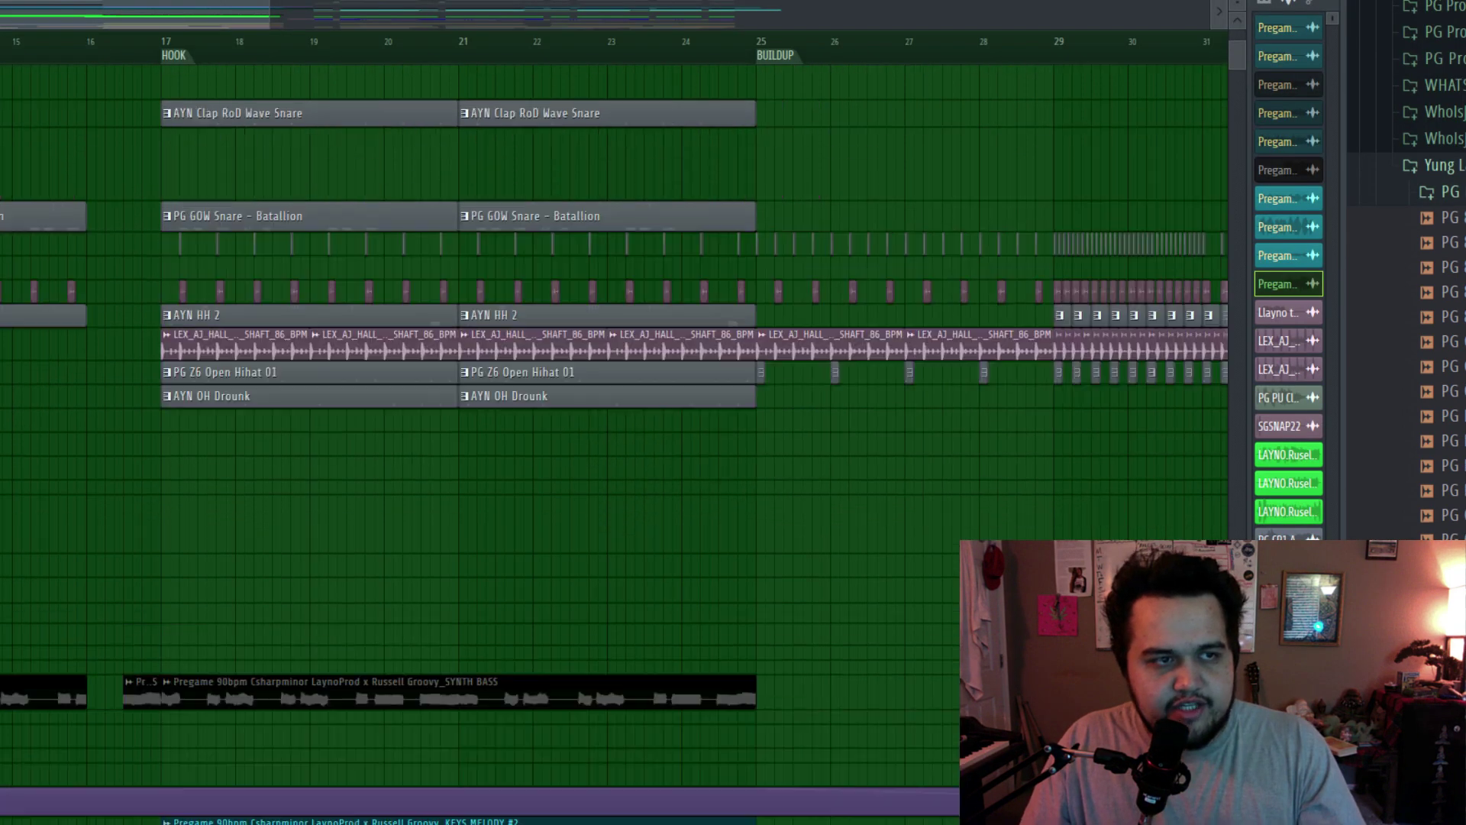
scroll(614, 413, up, 2)
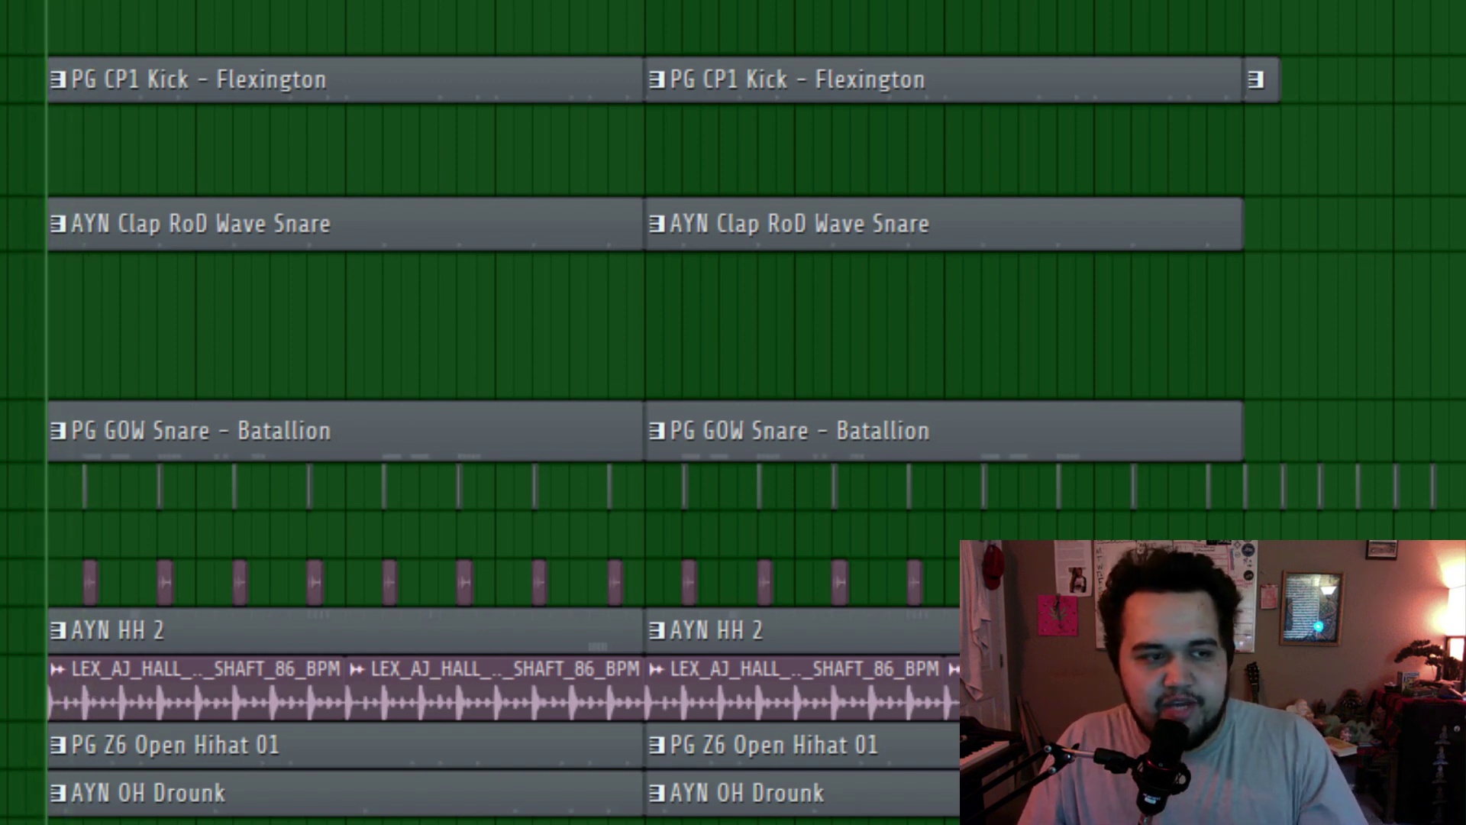
key(space)
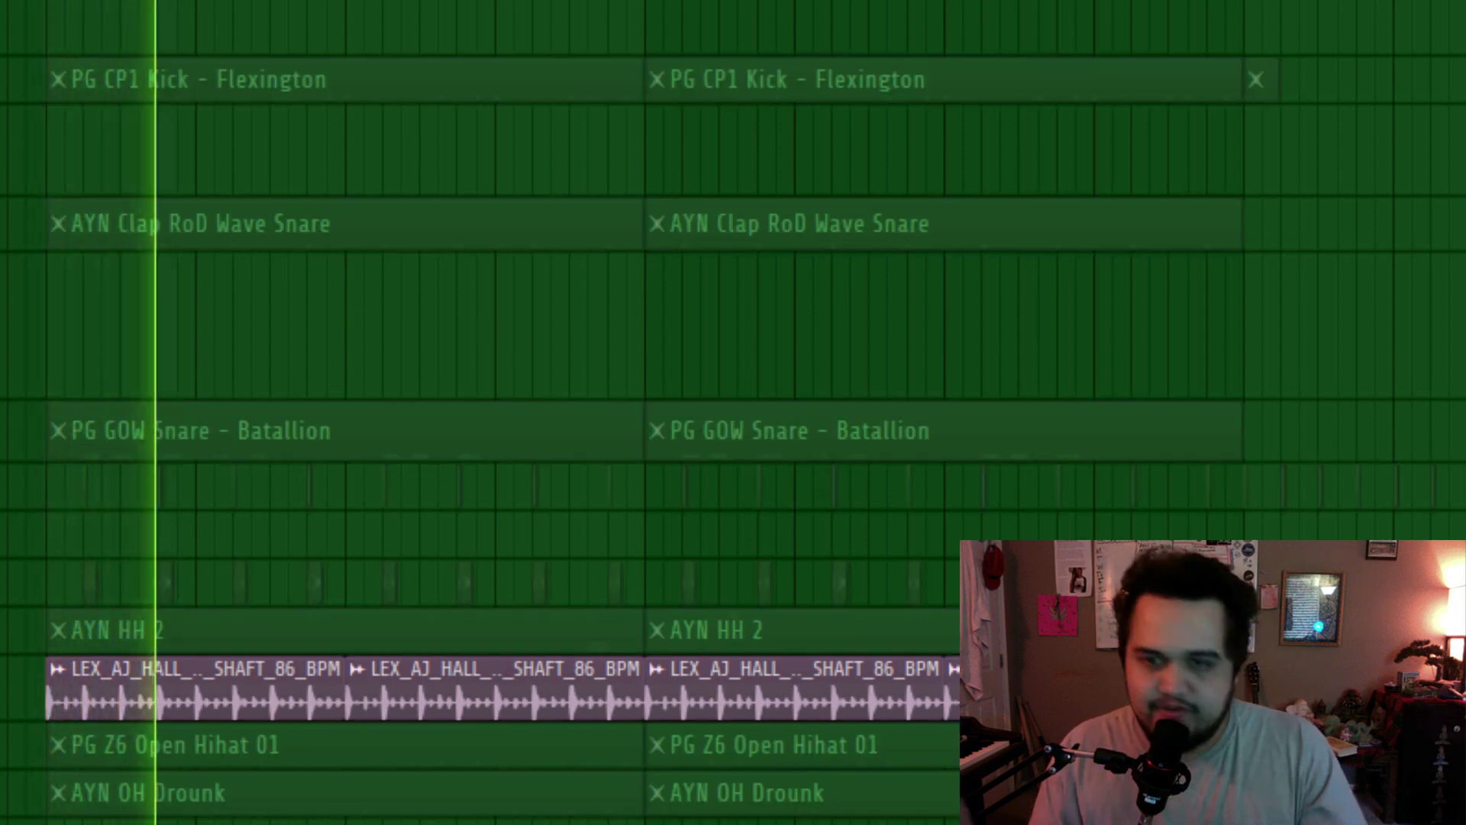
key(space)
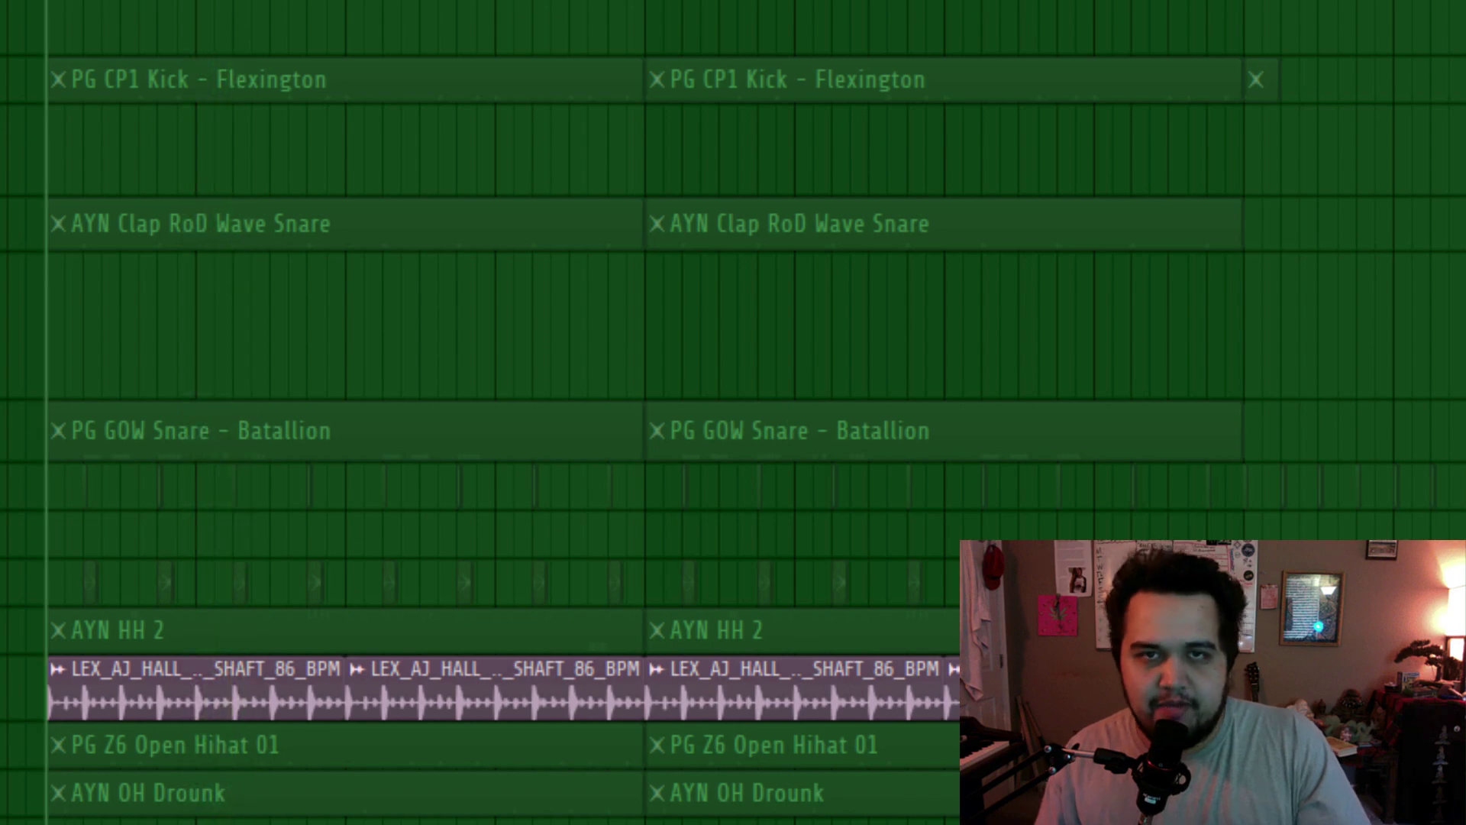
key(space)
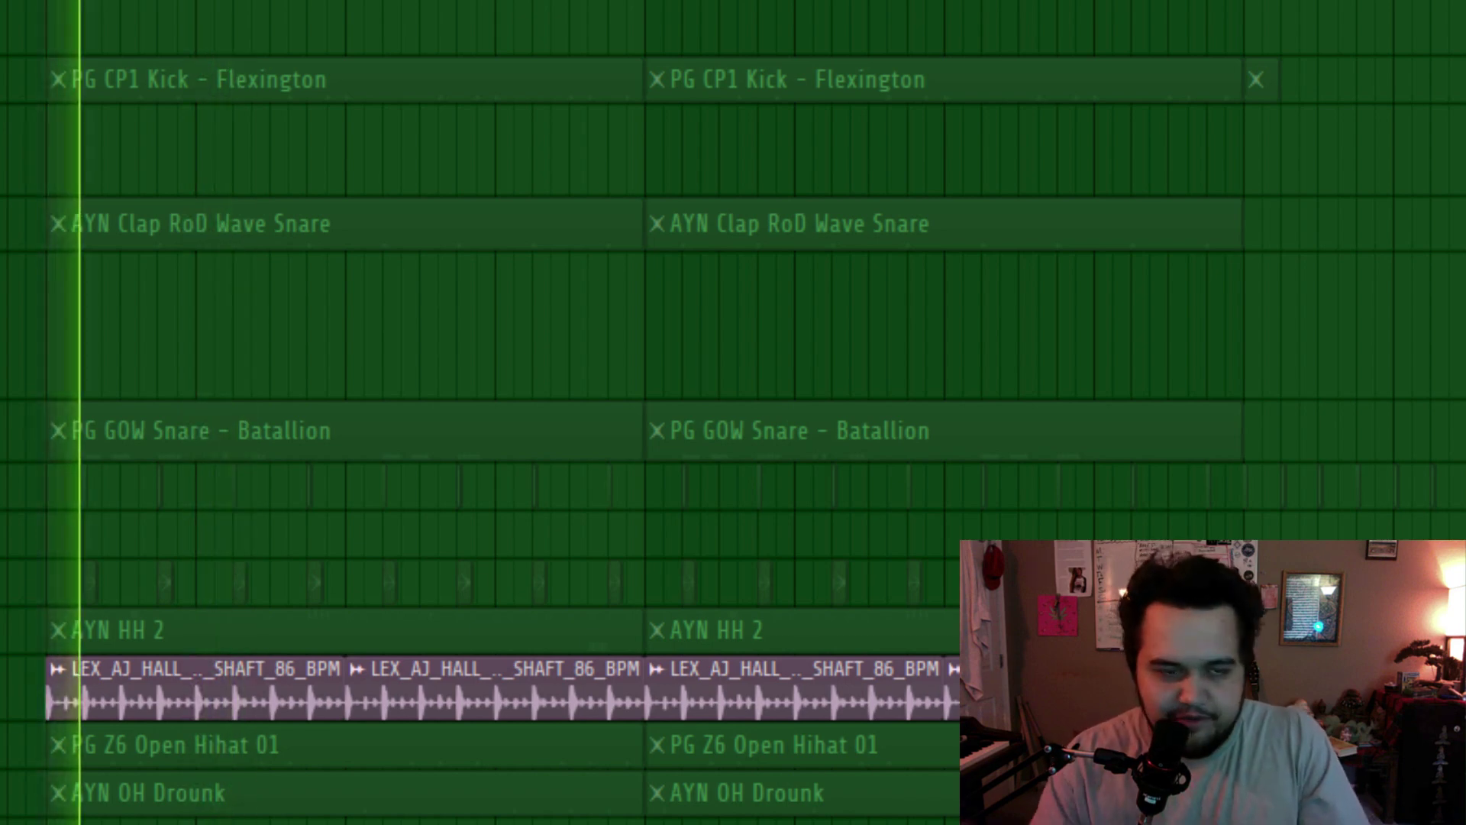
key(space)
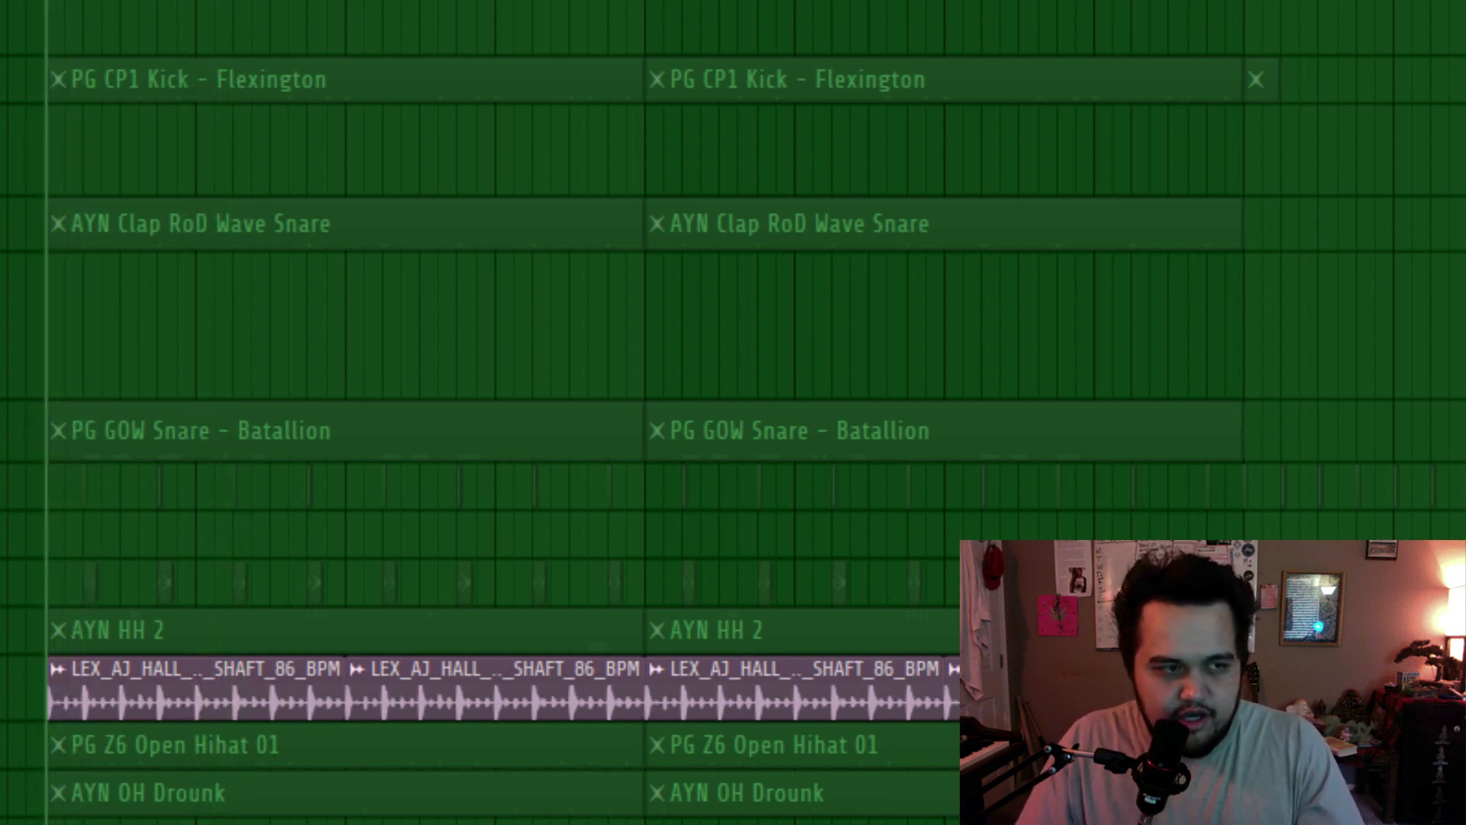
key(space)
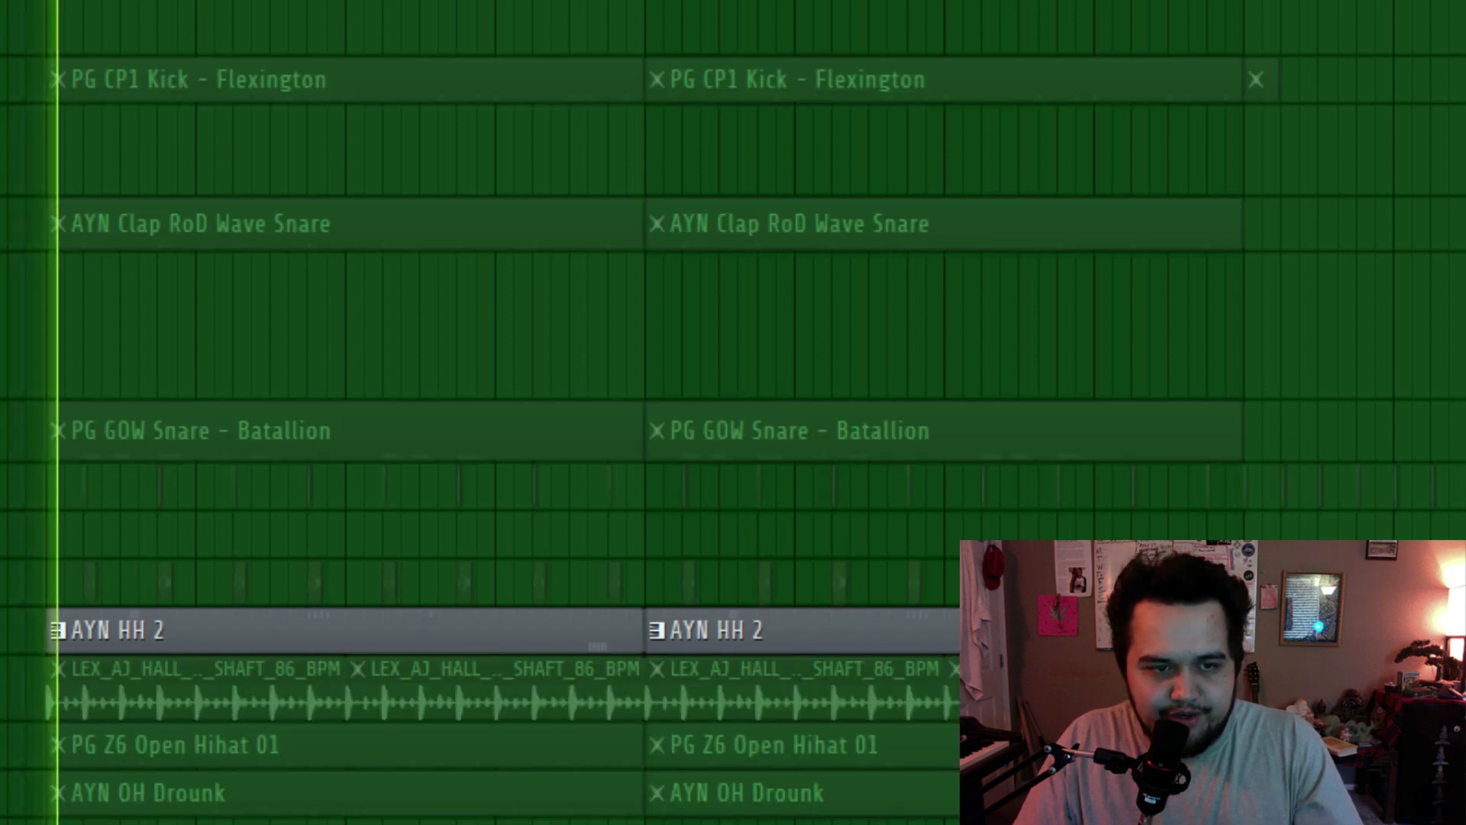
key(space)
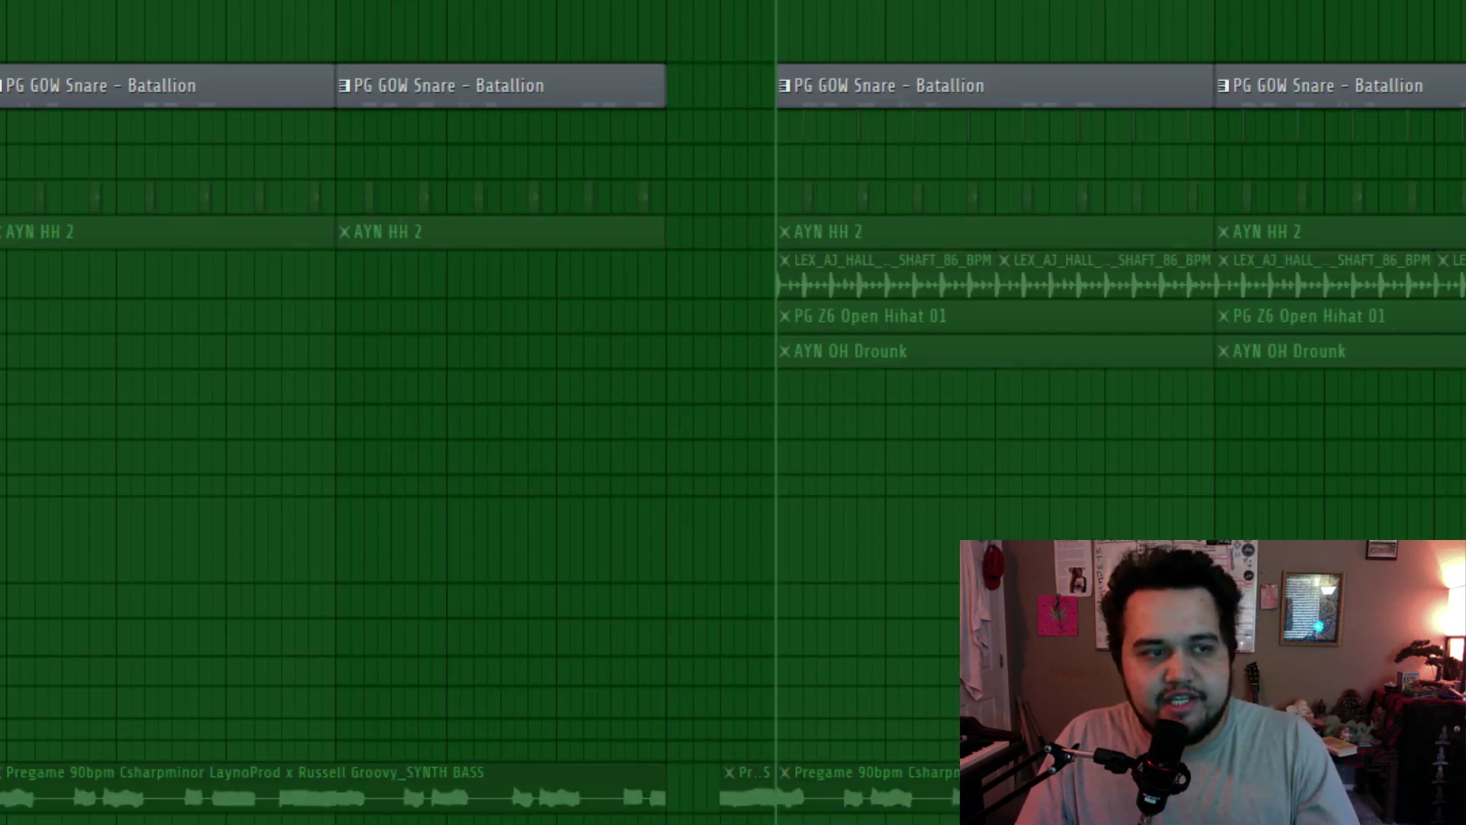
Step: Enlarge the PG GOW Snare - Batallion track and bring up its channel in the channel rack
drag(2, 107, 2, 221)
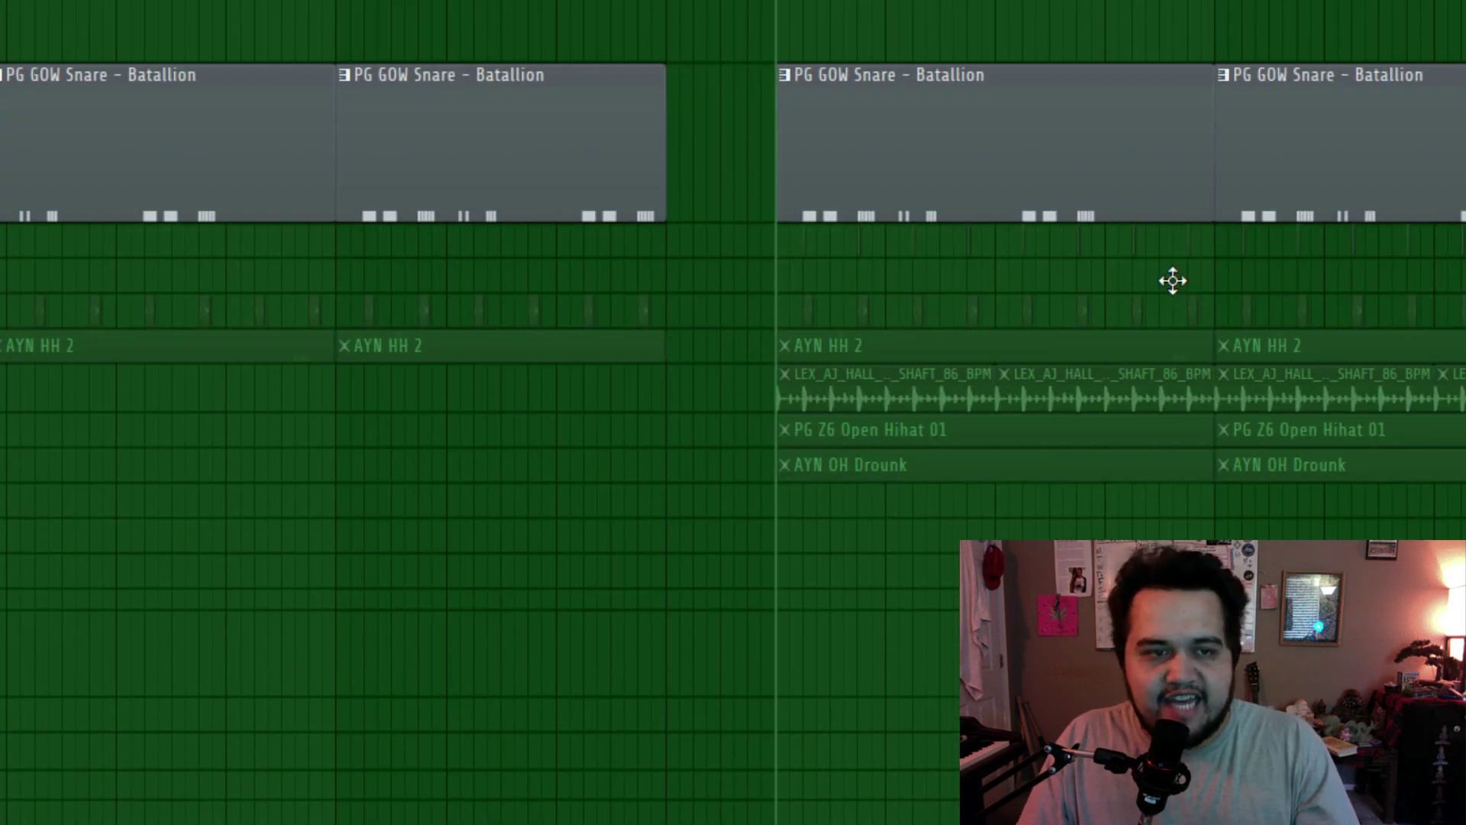
key(F6)
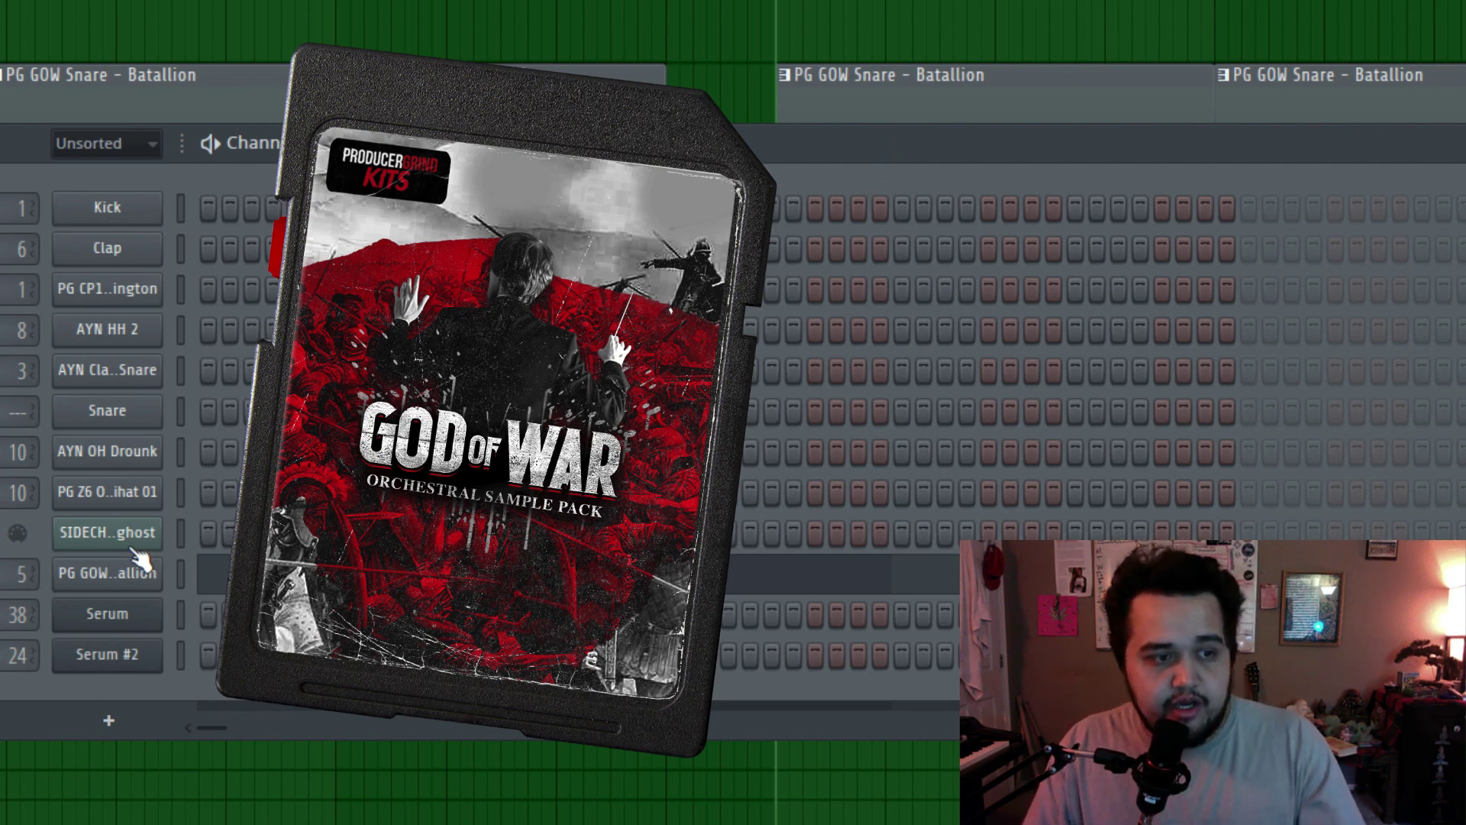
click(141, 573)
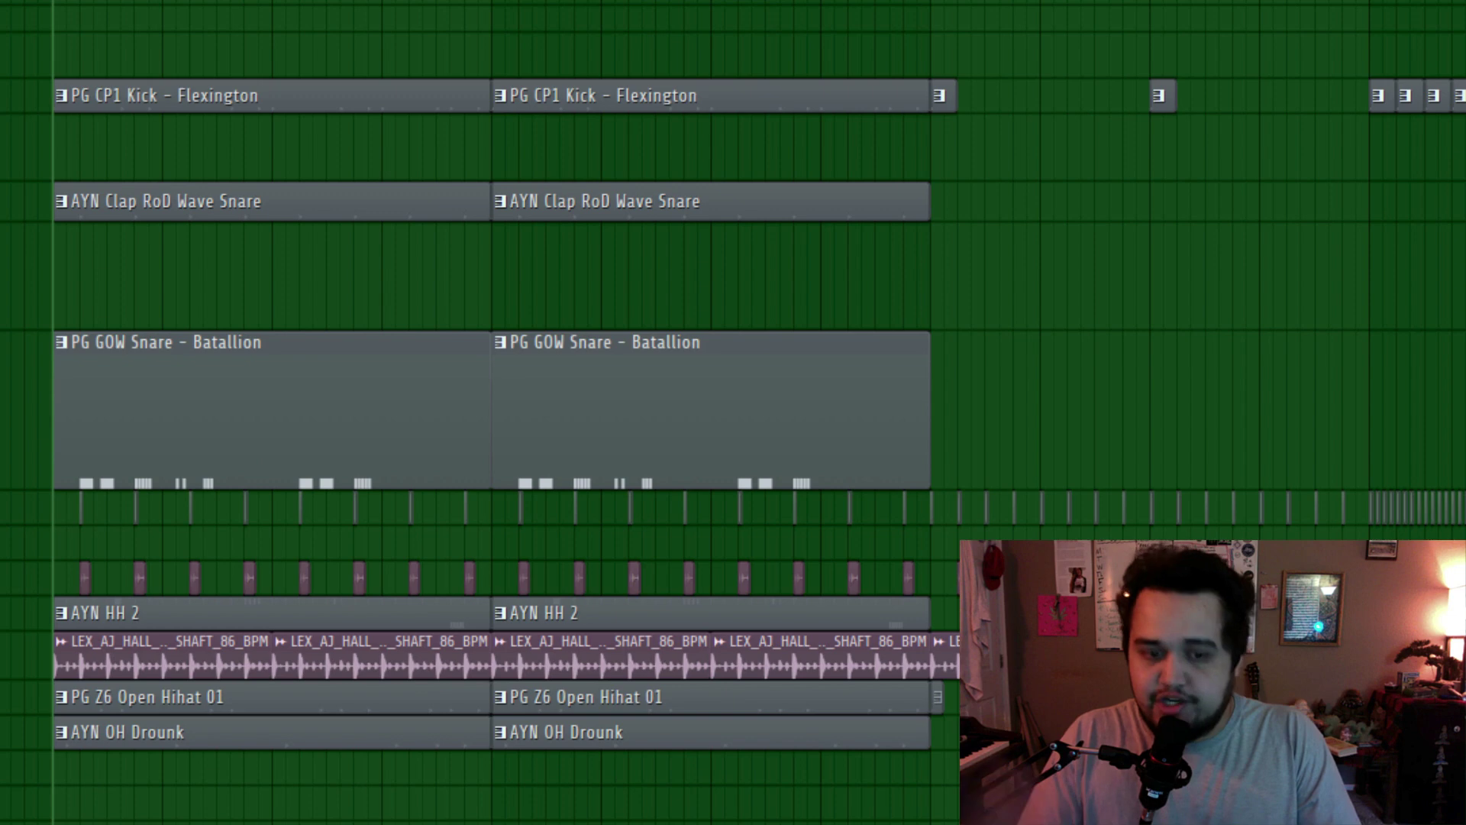
Step: Play the hook with all drums together with the bass, keys and chord layers
key(space)
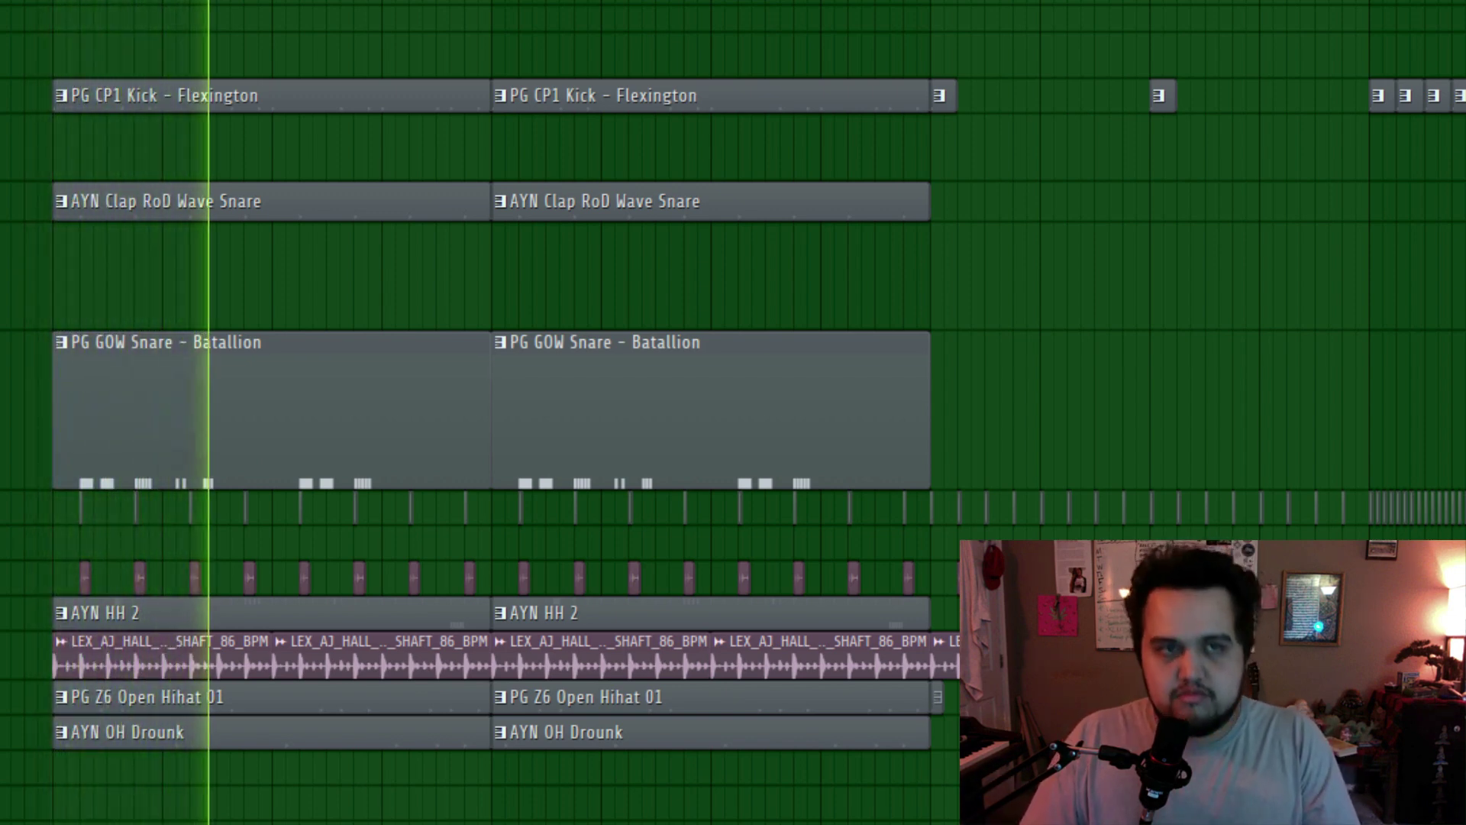
scroll(733, 412, down, 5)
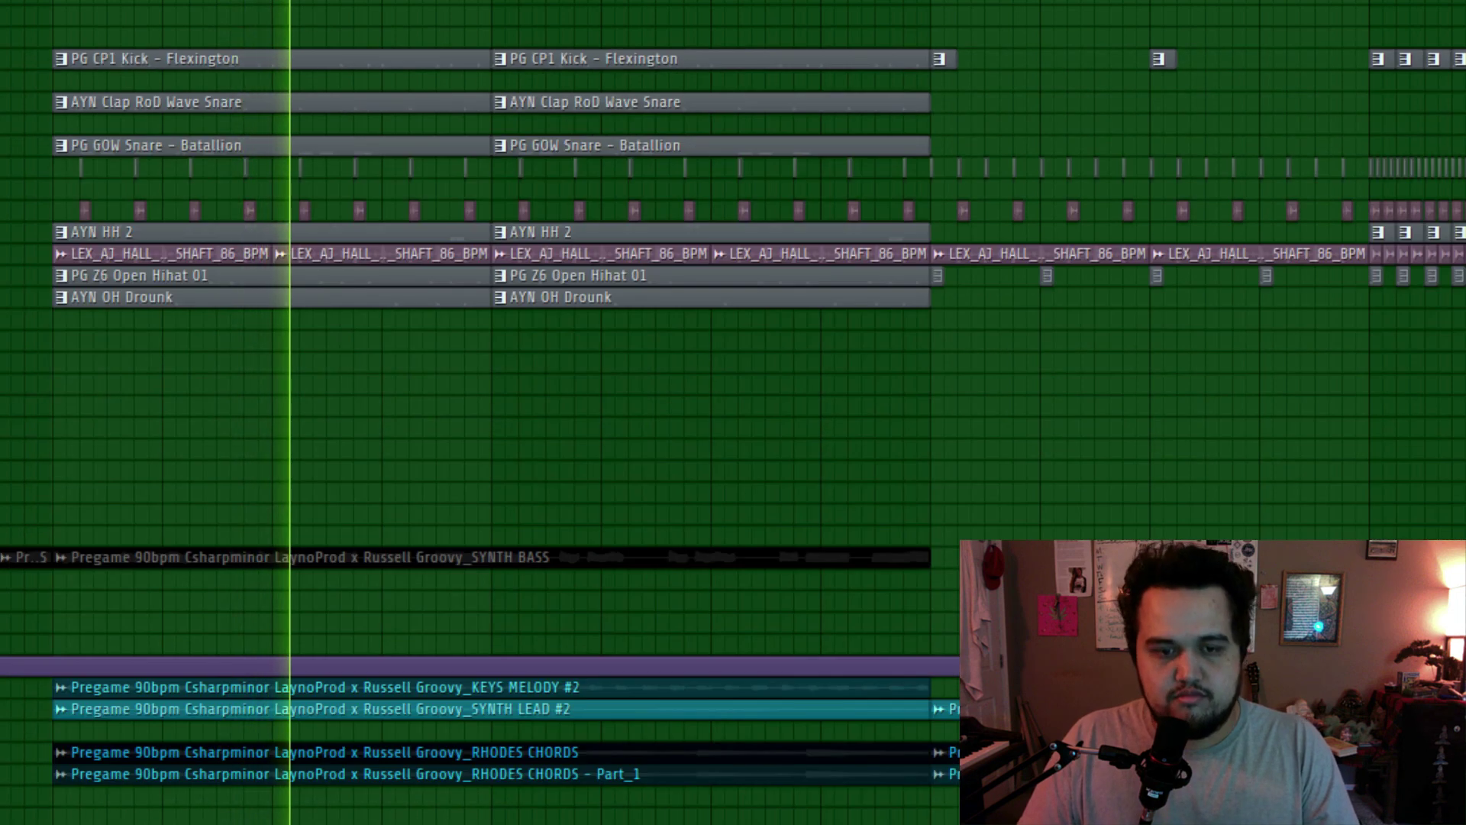
scroll(733, 412, down, 2)
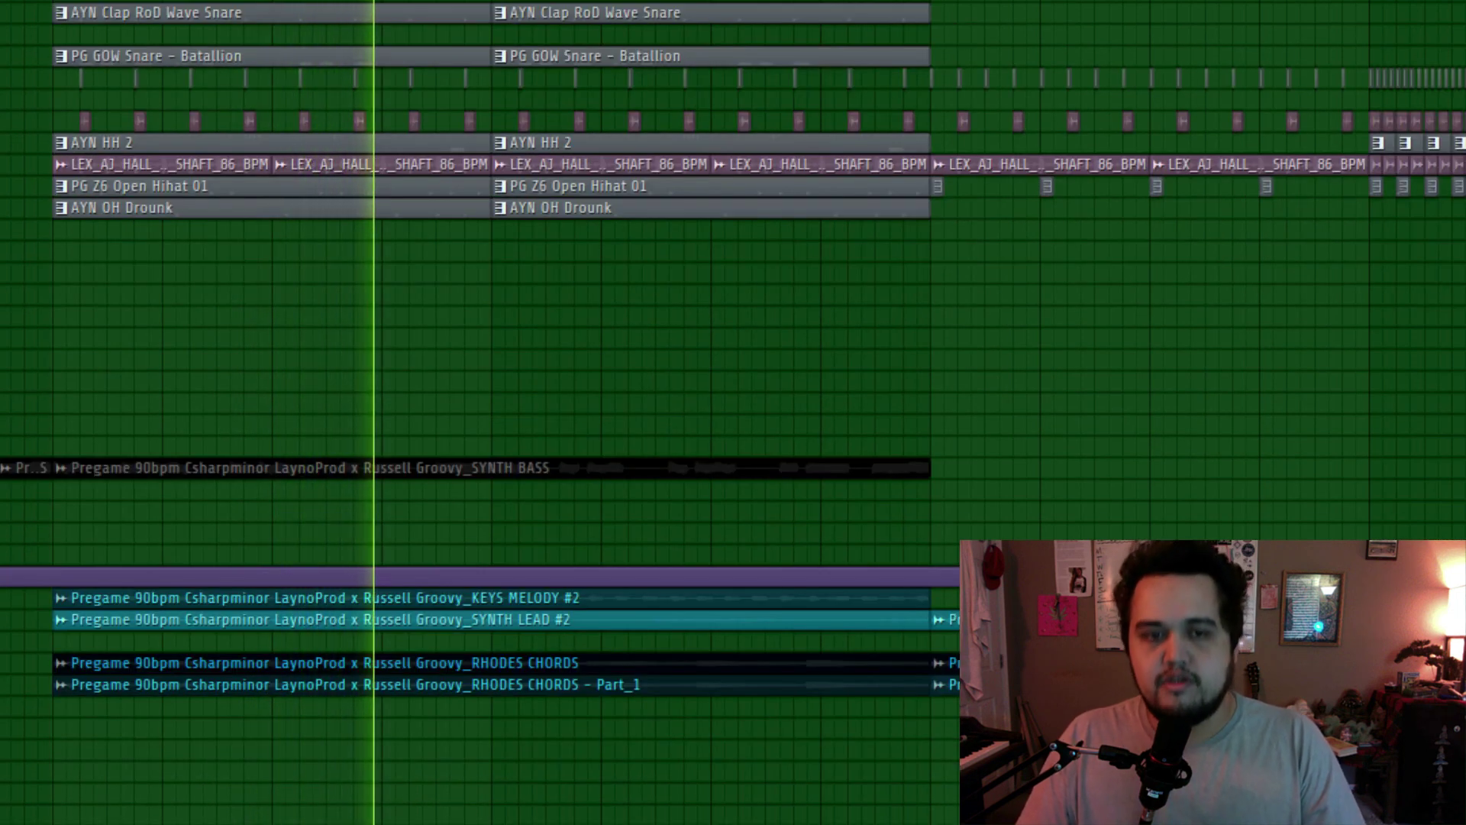
key(space)
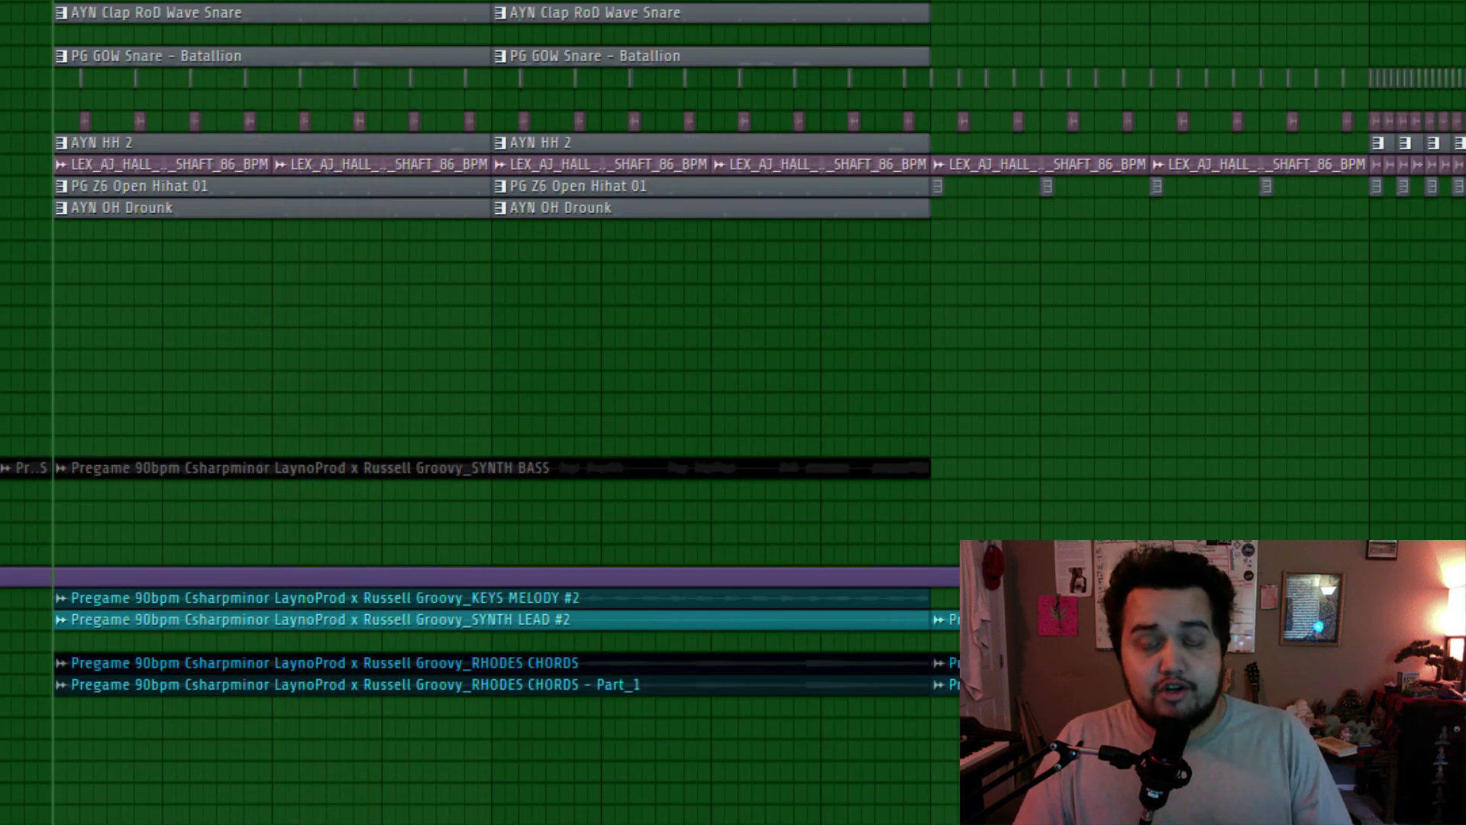
Step: Enlarge the Bird's Feather ambience and KSHMR_Medium_Sweep_14_Clean tracks while listening to the transition effects
scroll(733, 413, down, 6)
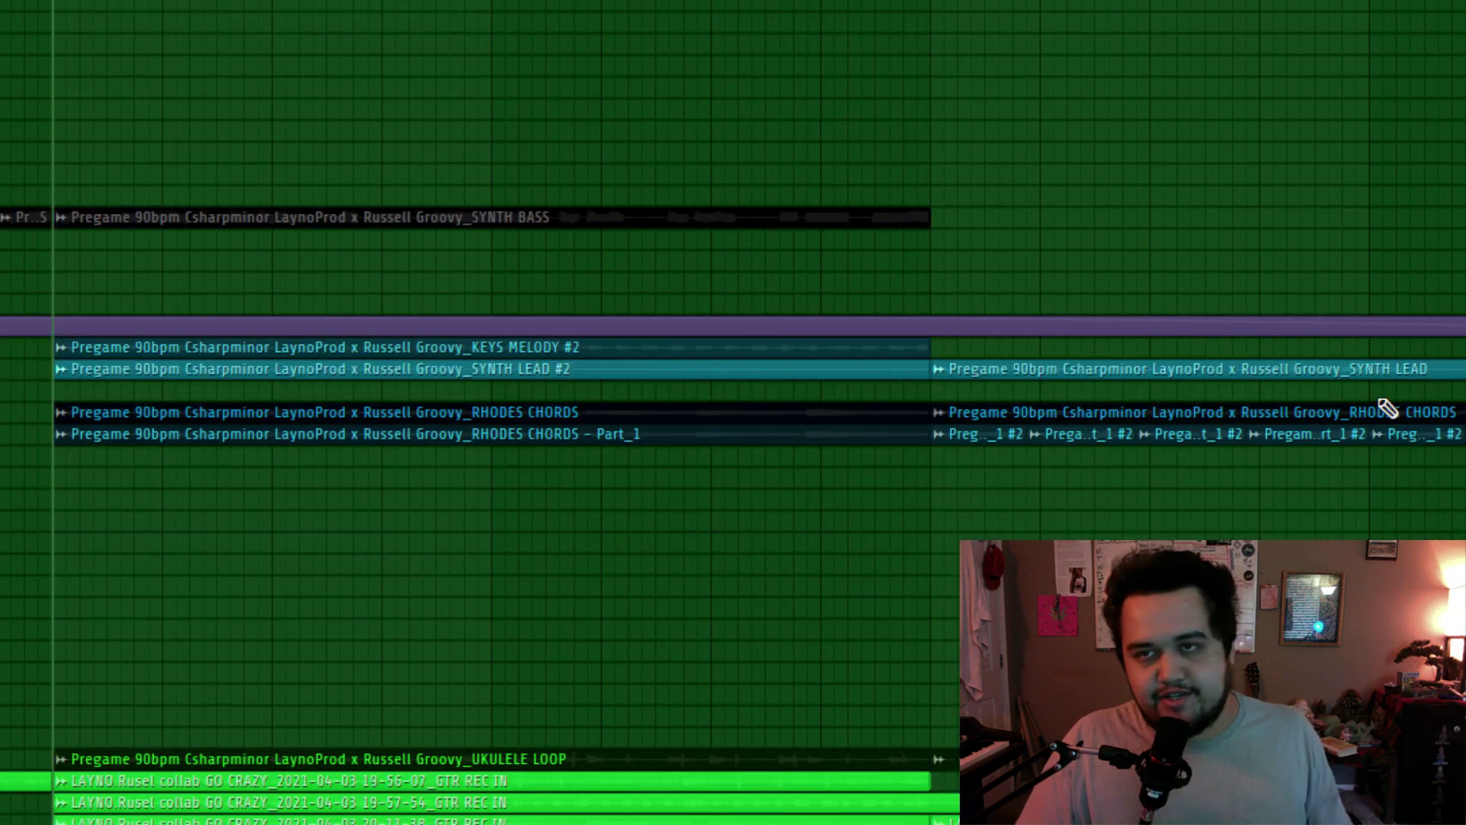
scroll(812, 631, down, 8)
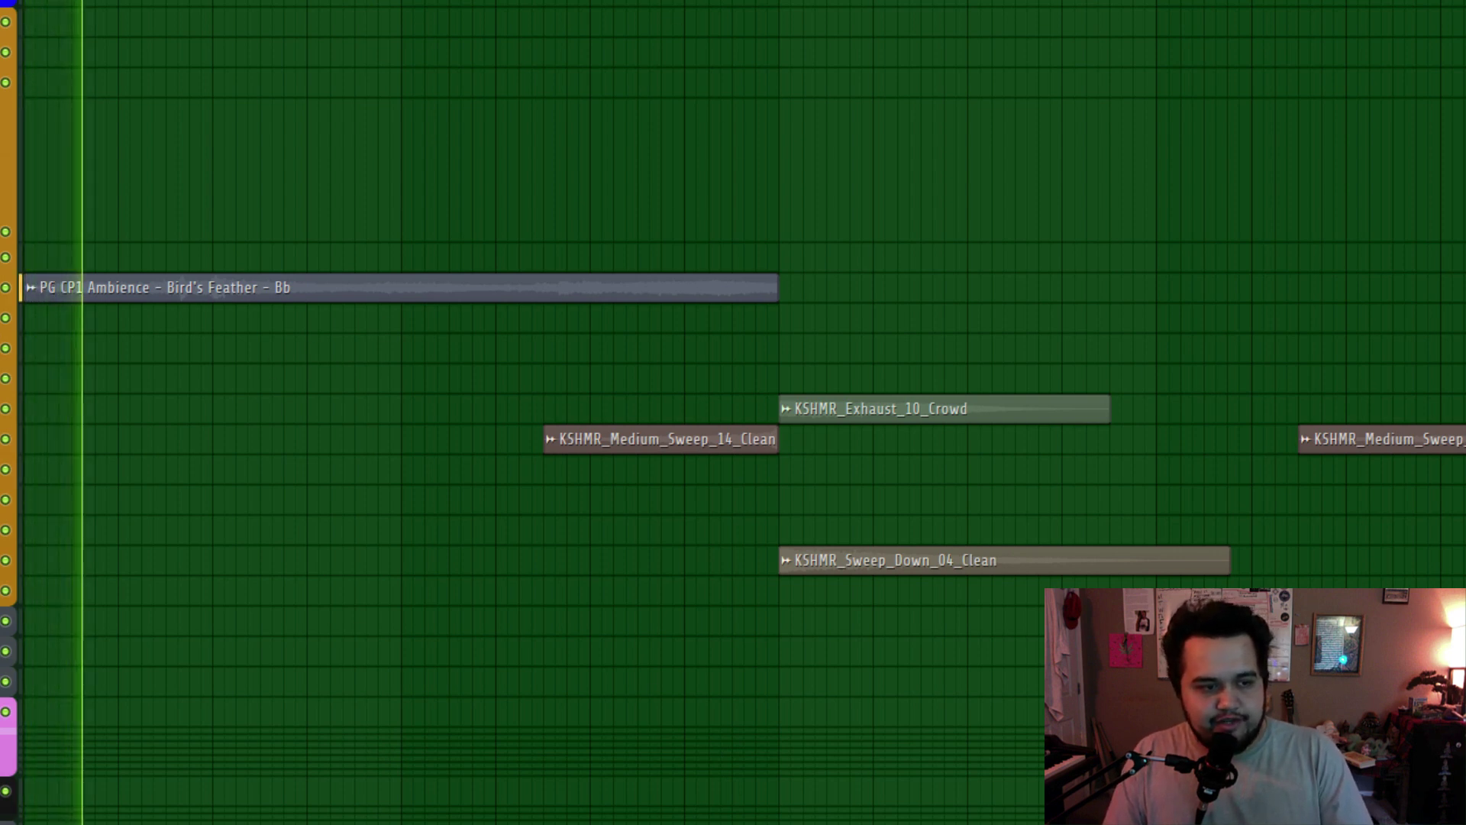
drag(2, 303, 1, 342)
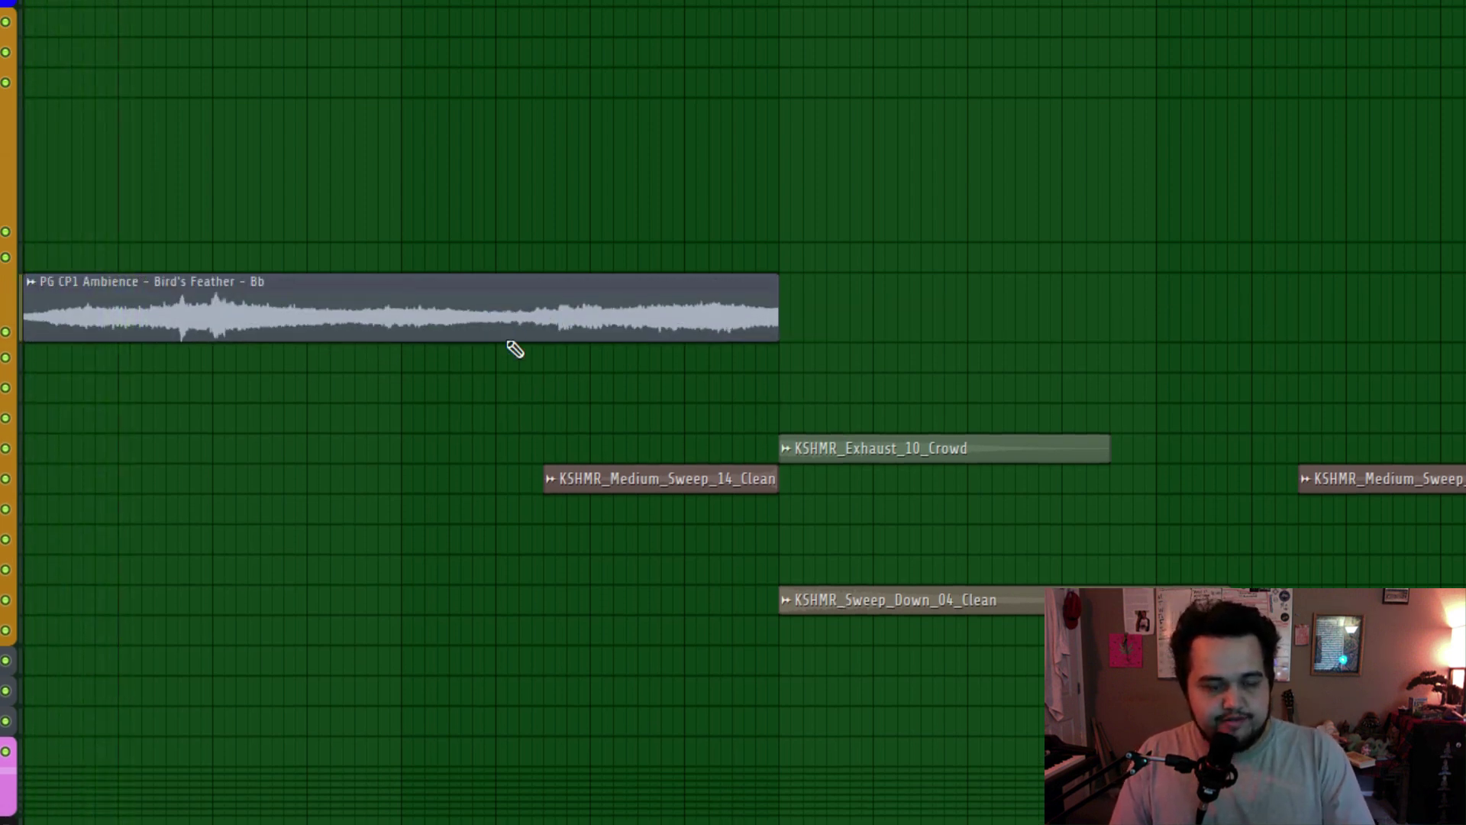
click(387, 0)
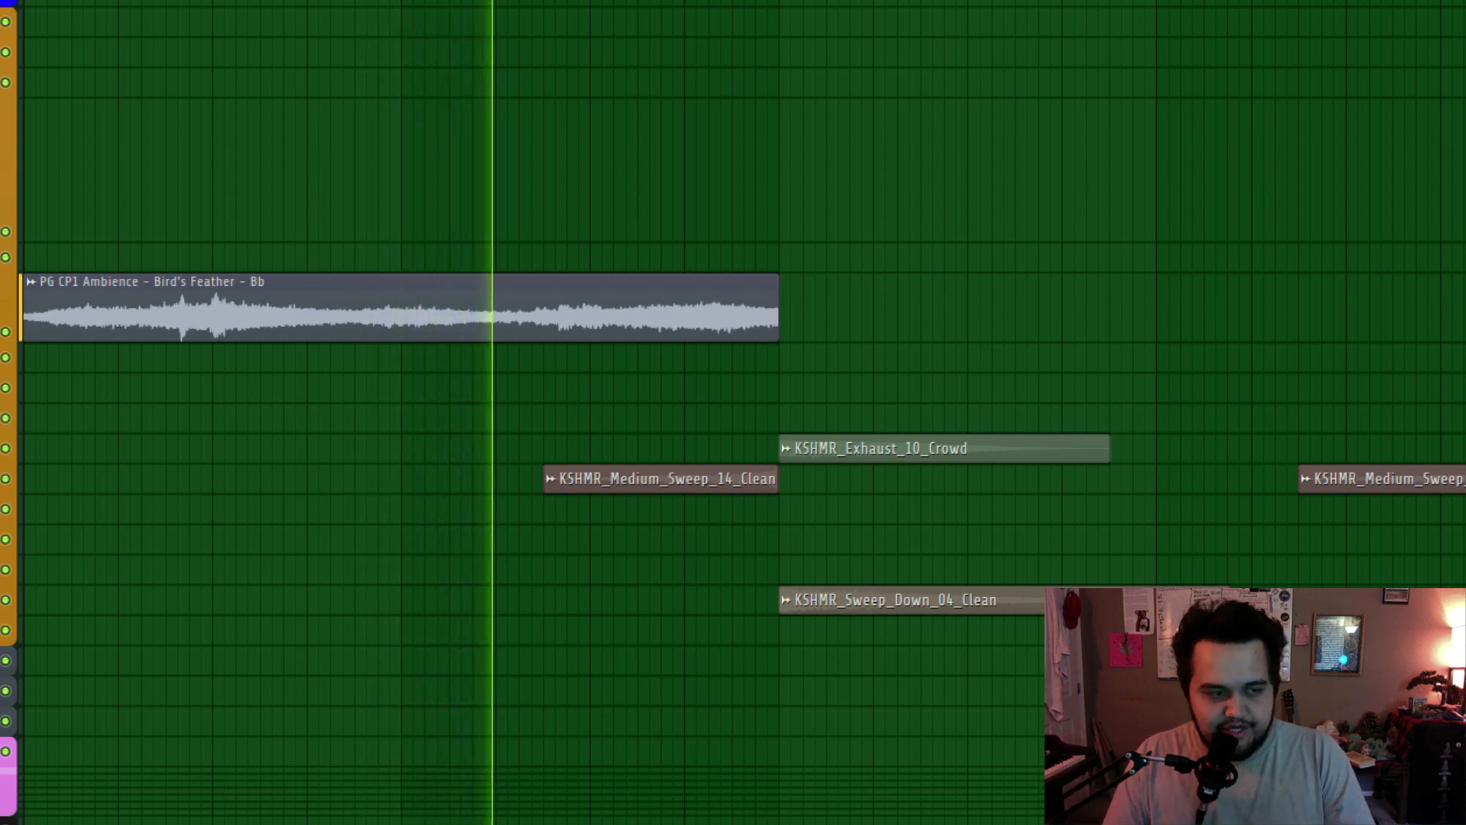
drag(2, 493, 1, 512)
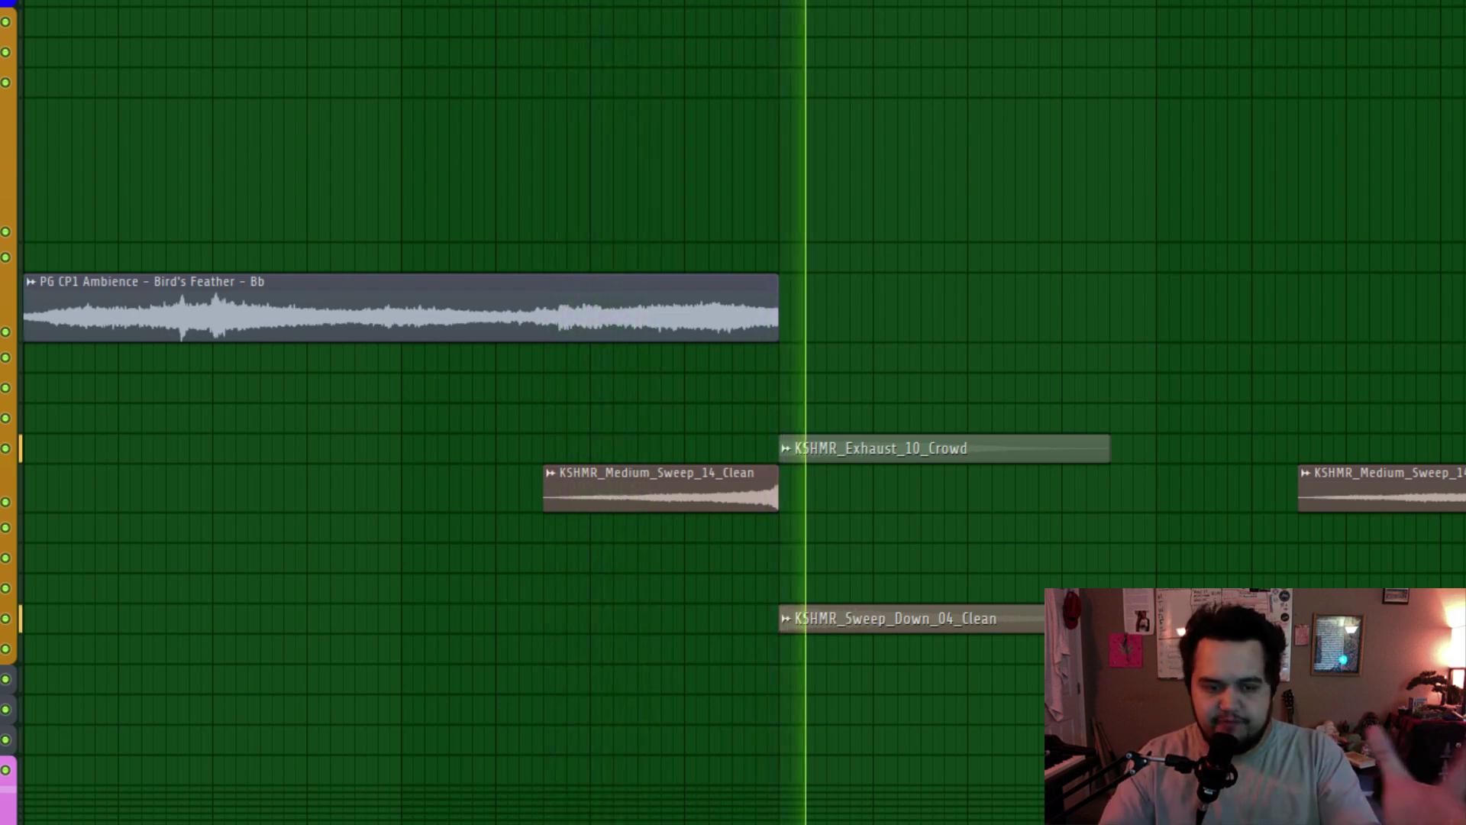
Step: Listen to the buildup effects, including the EKALI riser, buildup drums and KSHMR sweeps
key(space)
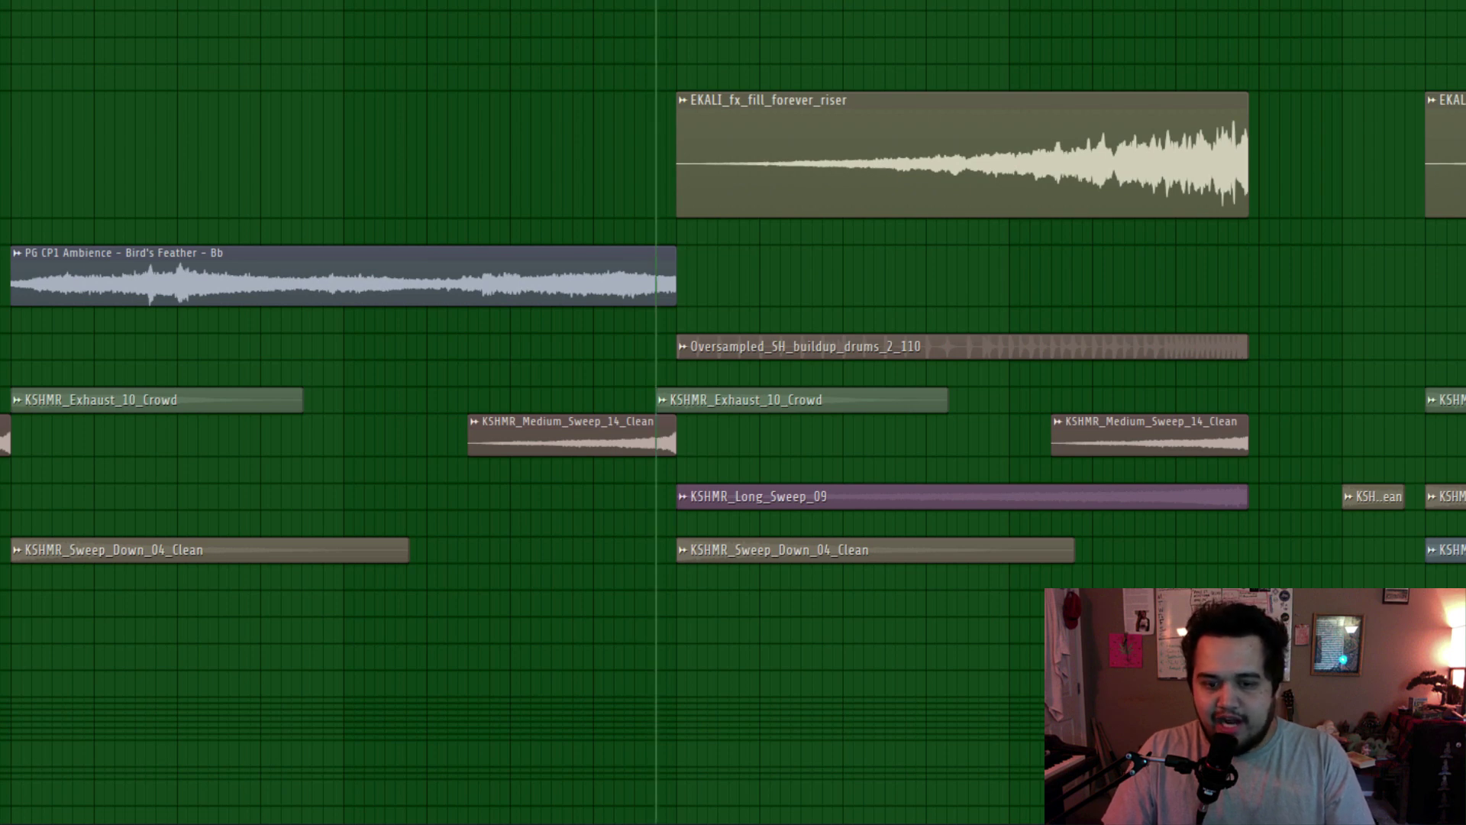
key(space)
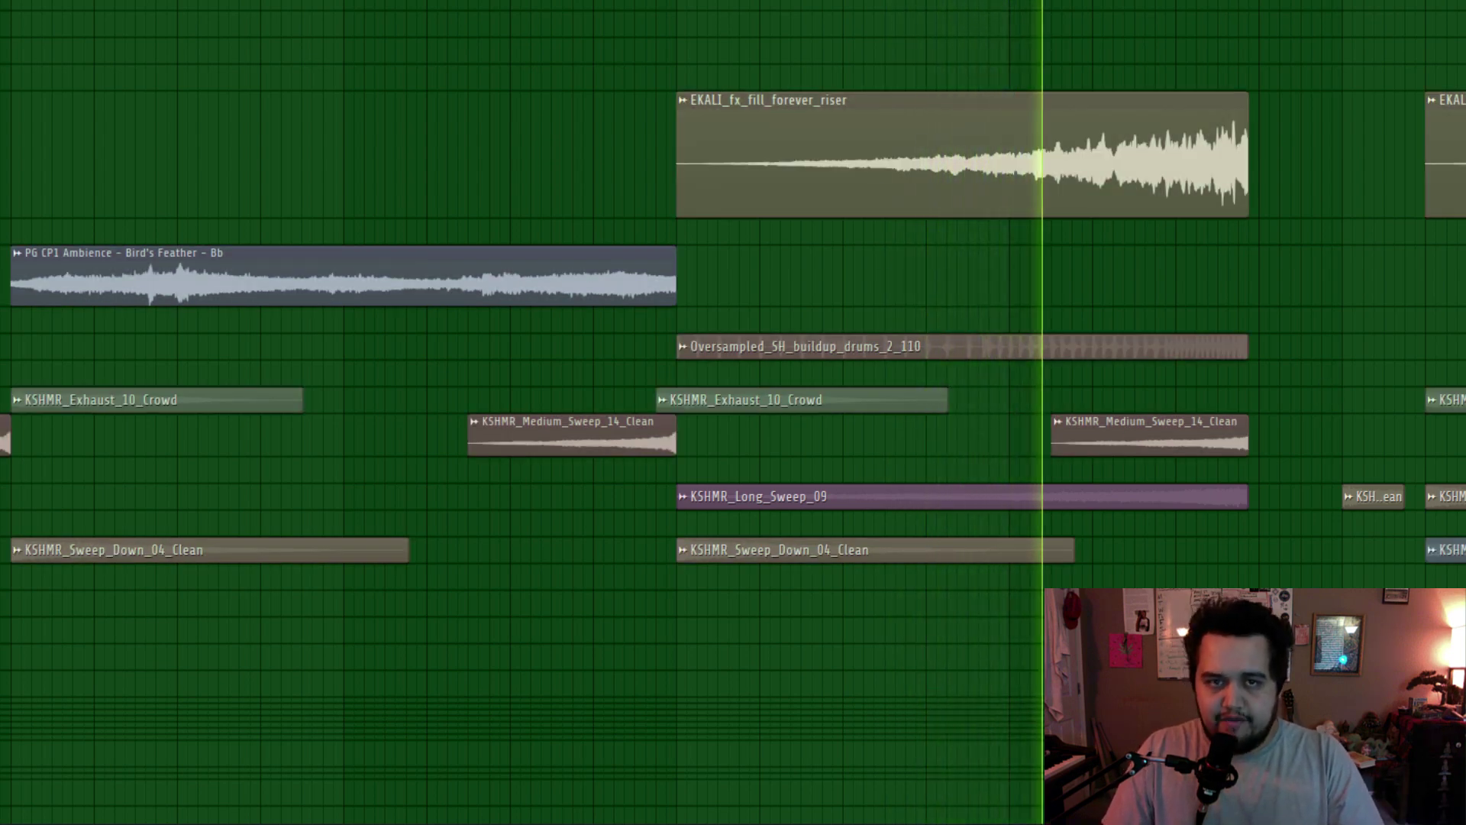
scroll(733, 413, down, 3)
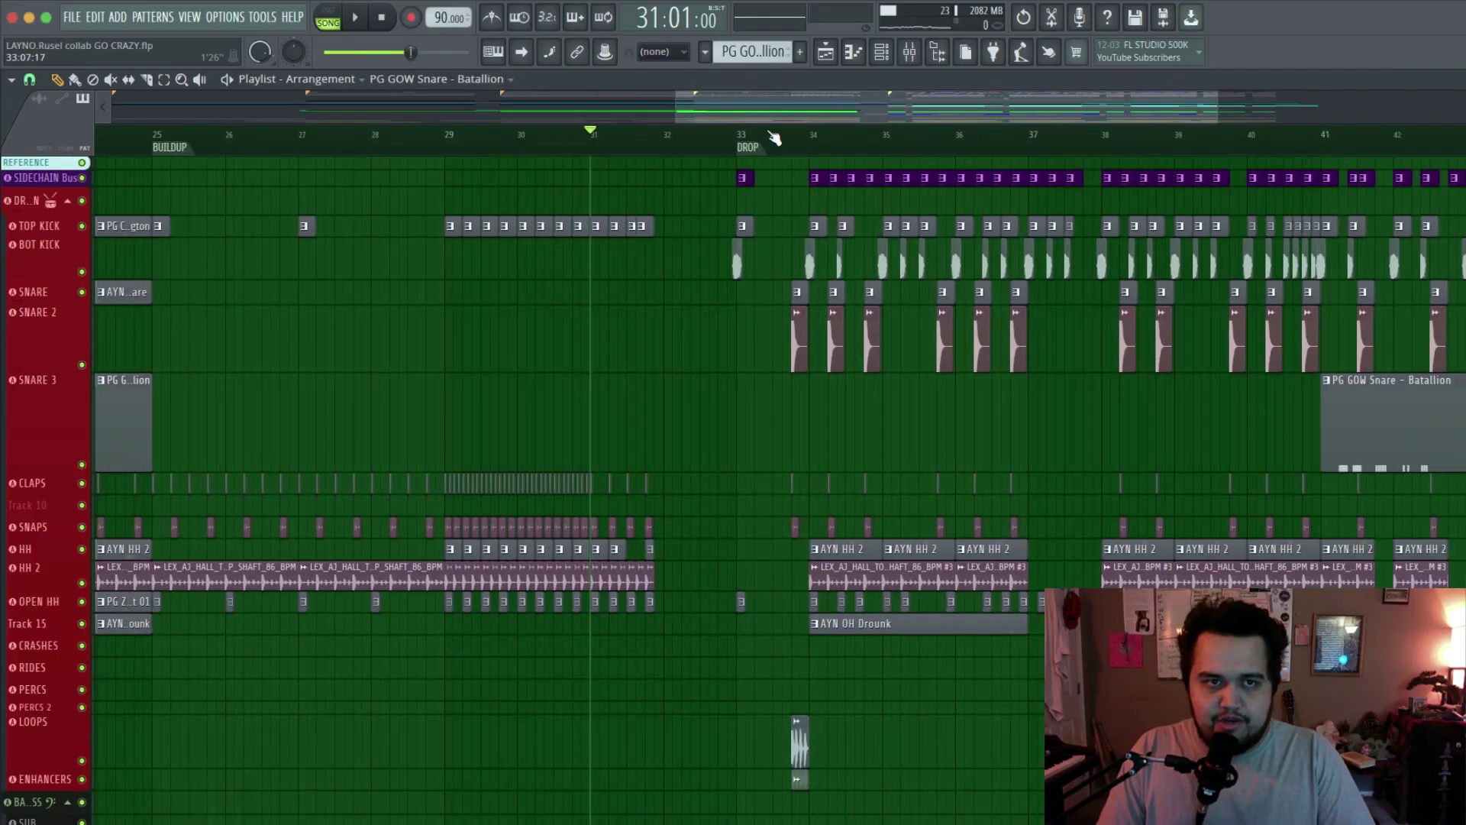
Step: Set the playback position to the drop at bar 33 and inspect the normal and reversed Oversampled_SH_kick_trap_19 sample settings
click(740, 138)
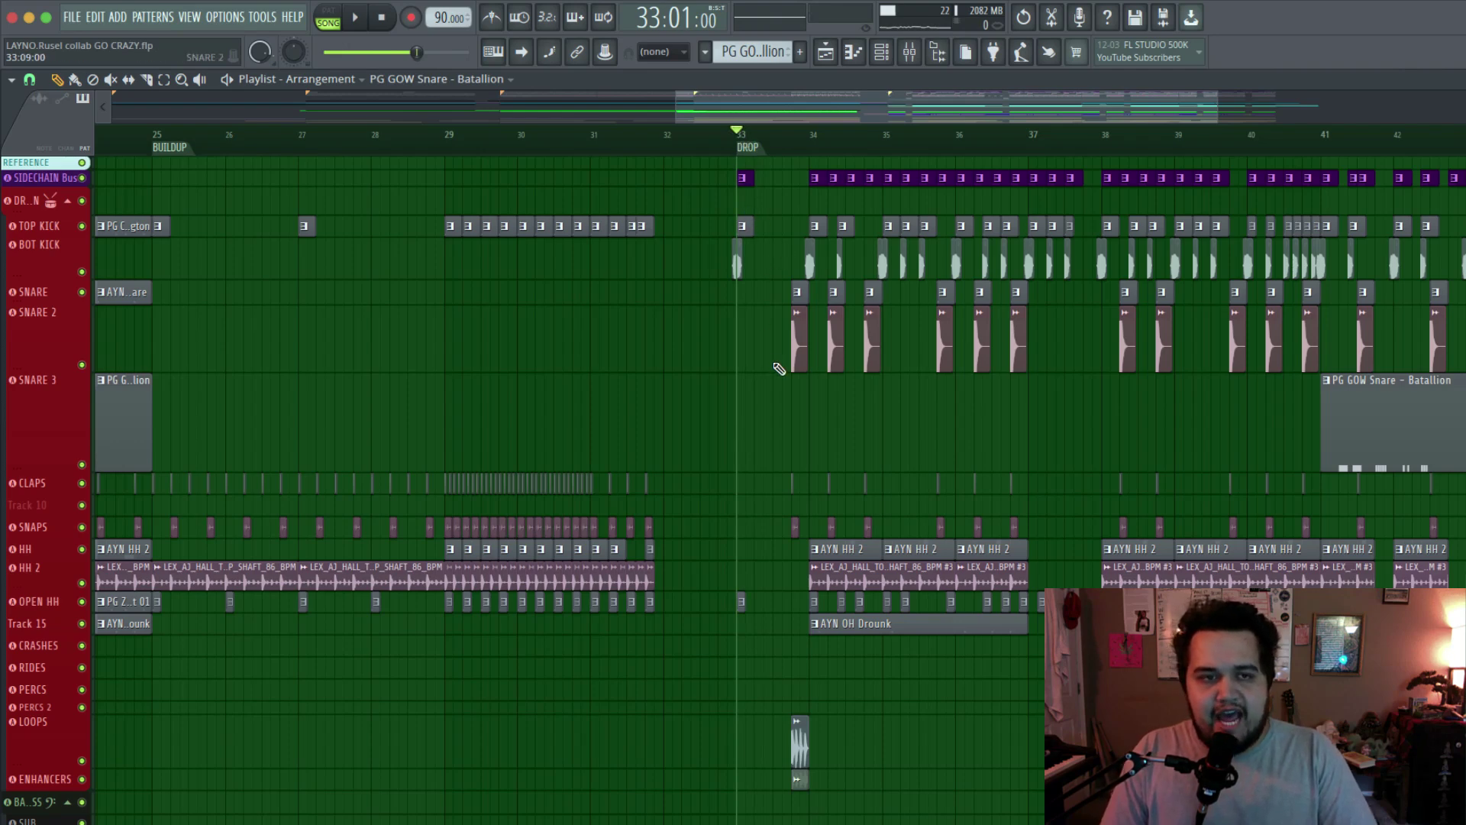
double_click(736, 266)
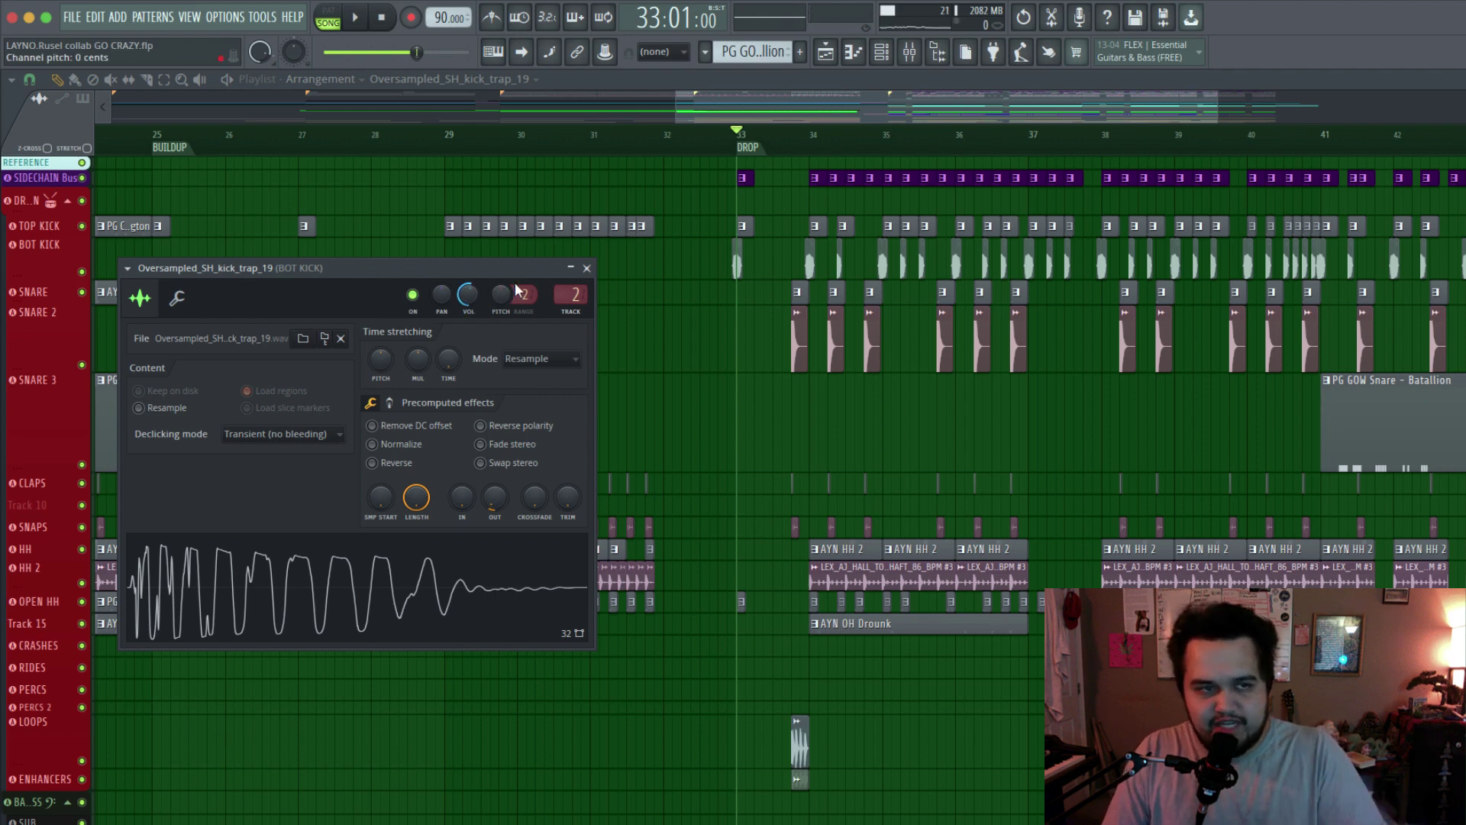
click(587, 268)
click(733, 268)
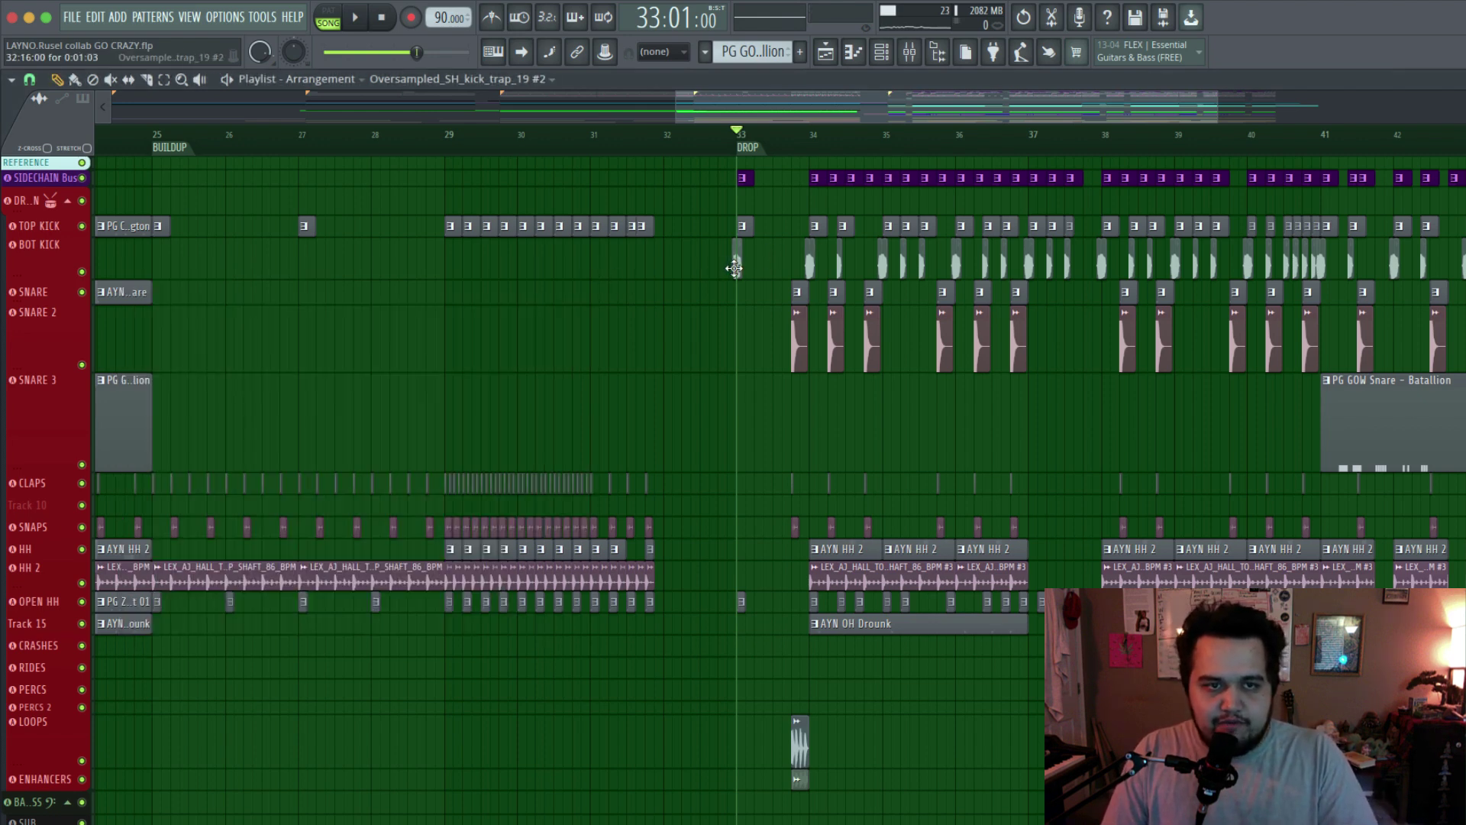
double_click(732, 270)
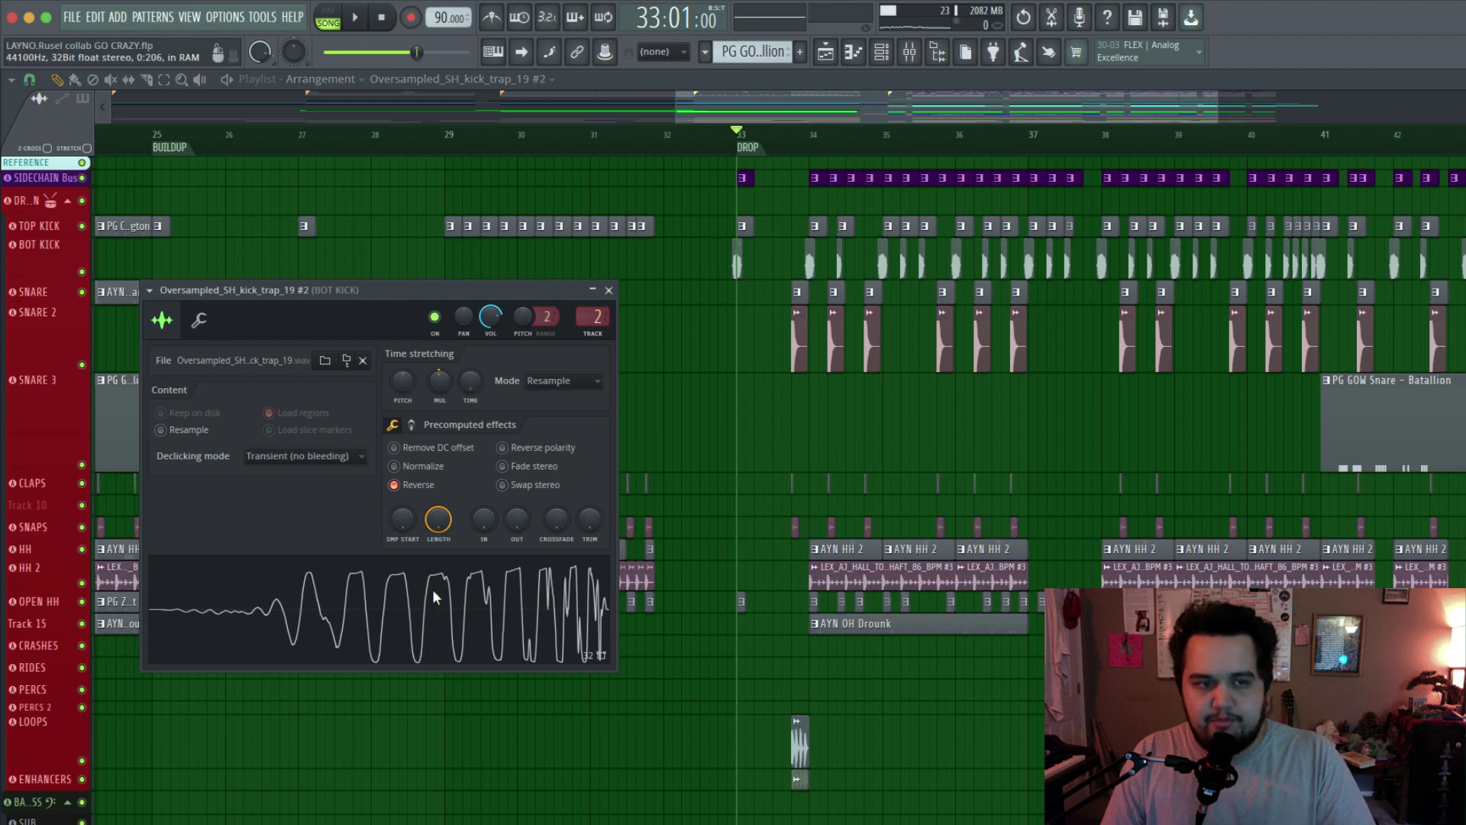
Step: Set the playback position just before the drop, solo the BOT KICK track, and listen to it
drag(1216, 99, 928, 131)
click(791, 146)
key(space)
key(space)
right_click(84, 273)
key(space)
key(space)
key(space)
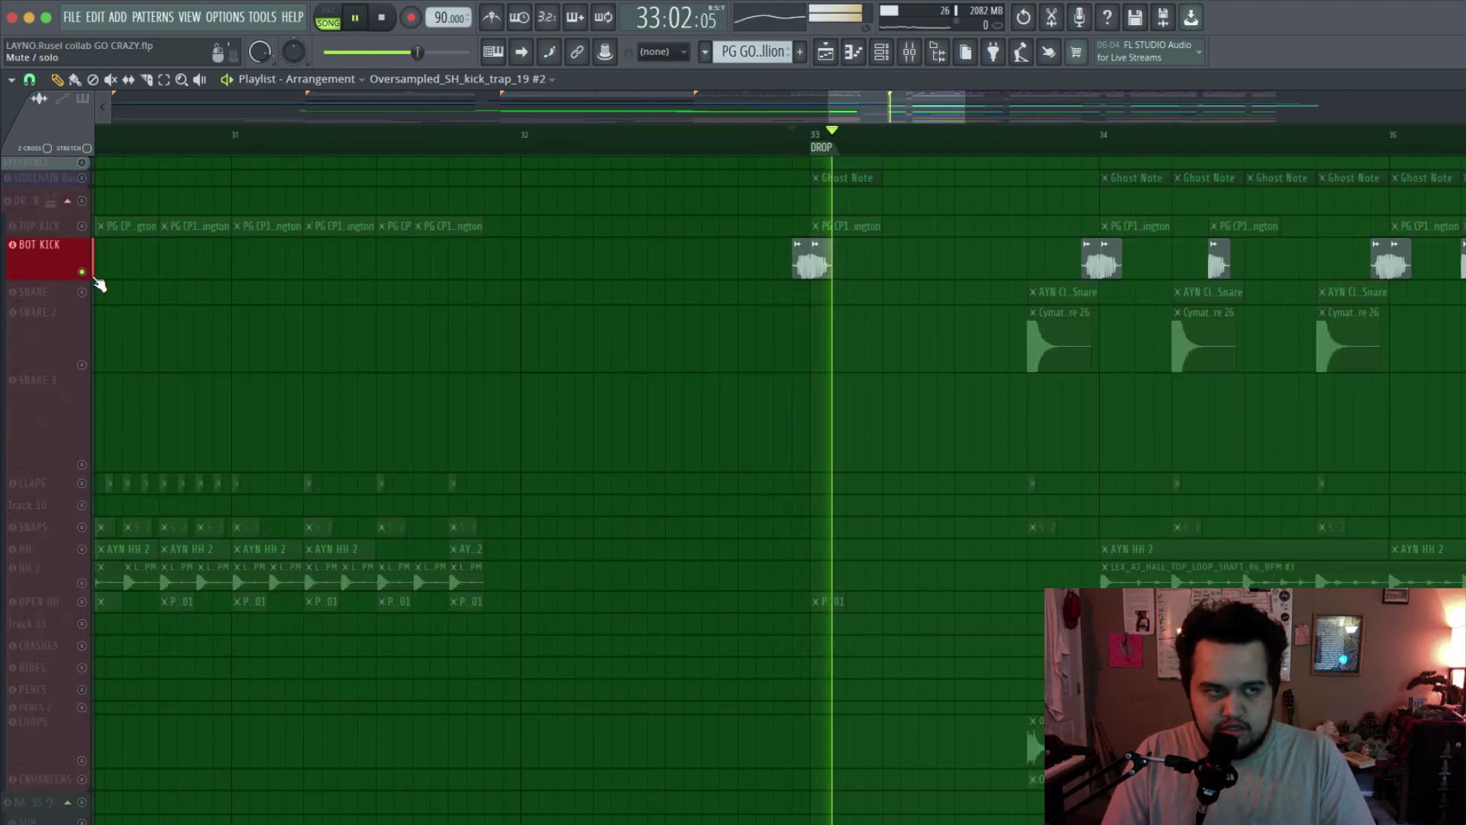
Step: Compare the bottom kick at the drop with and without the reversed kick clip, using the Mute tool
key(space)
key(t)
key(space)
key(space)
click(798, 267)
key(space)
key(space)
Step: Enable the TOP KICK track to hear both kicks together at the drop, and bring the DROP SYNTH clips into view
click(81, 226)
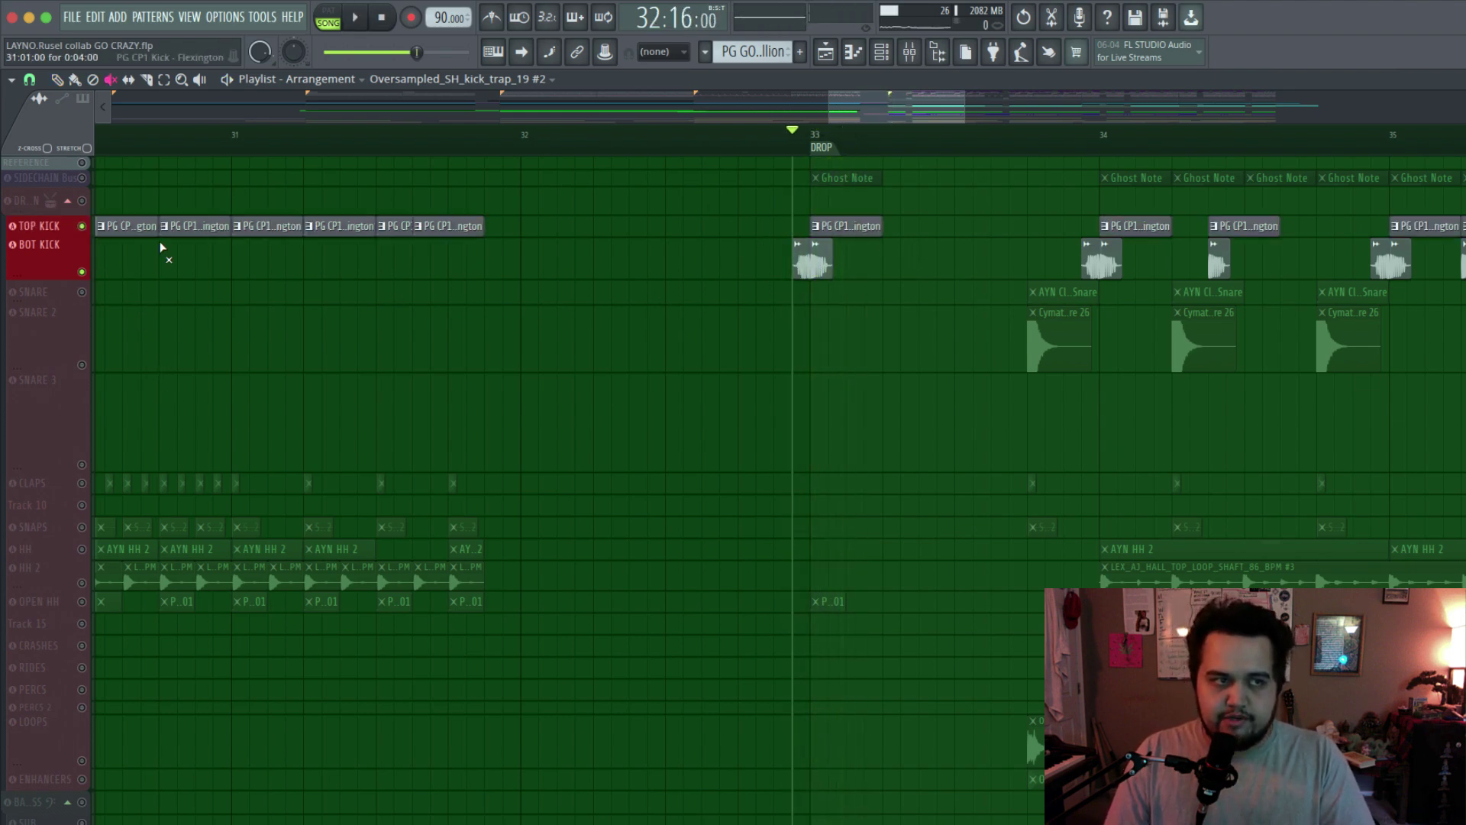
key(space)
key(space)
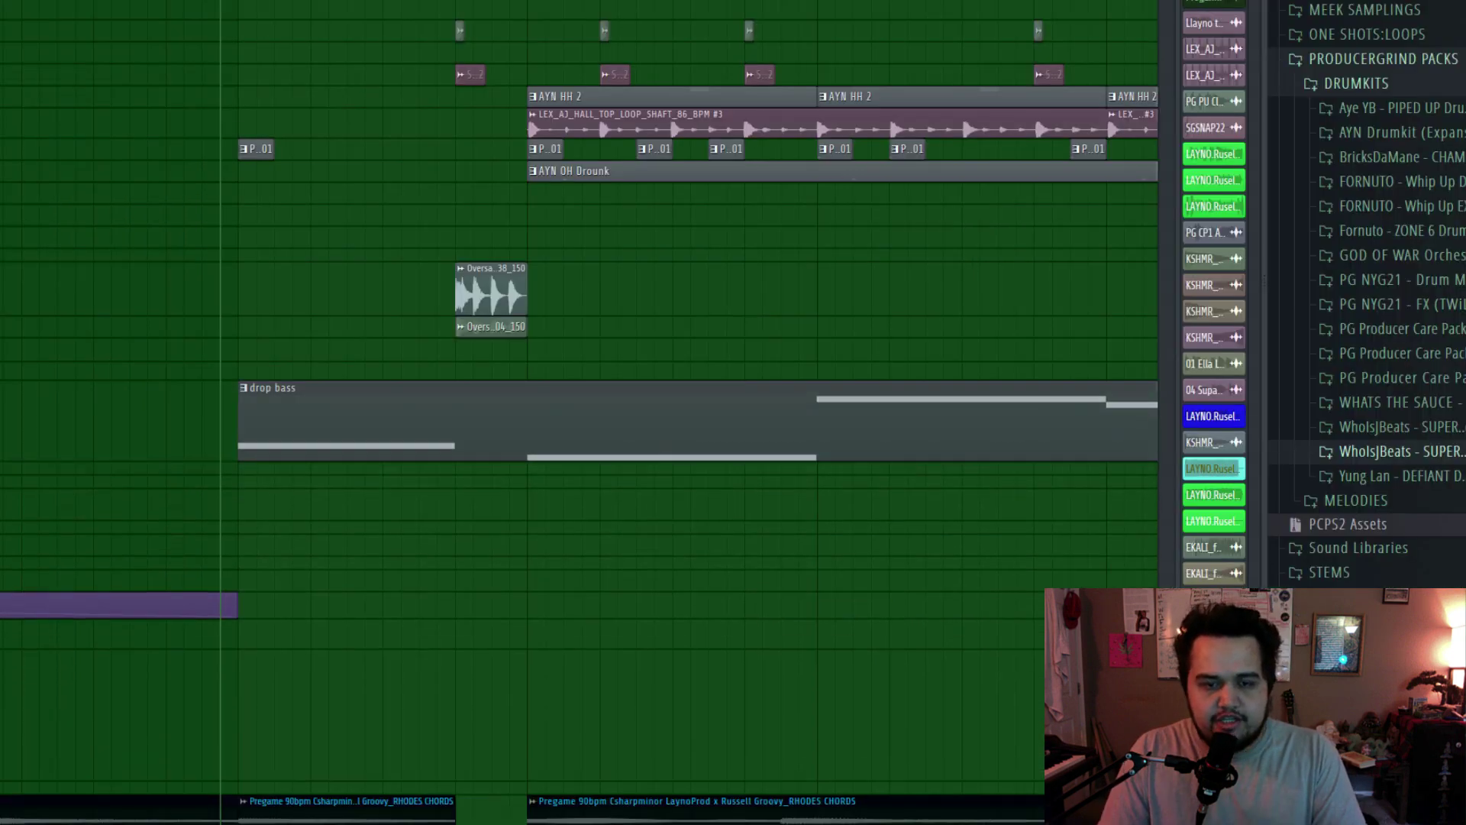
scroll(581, 321, up, 3)
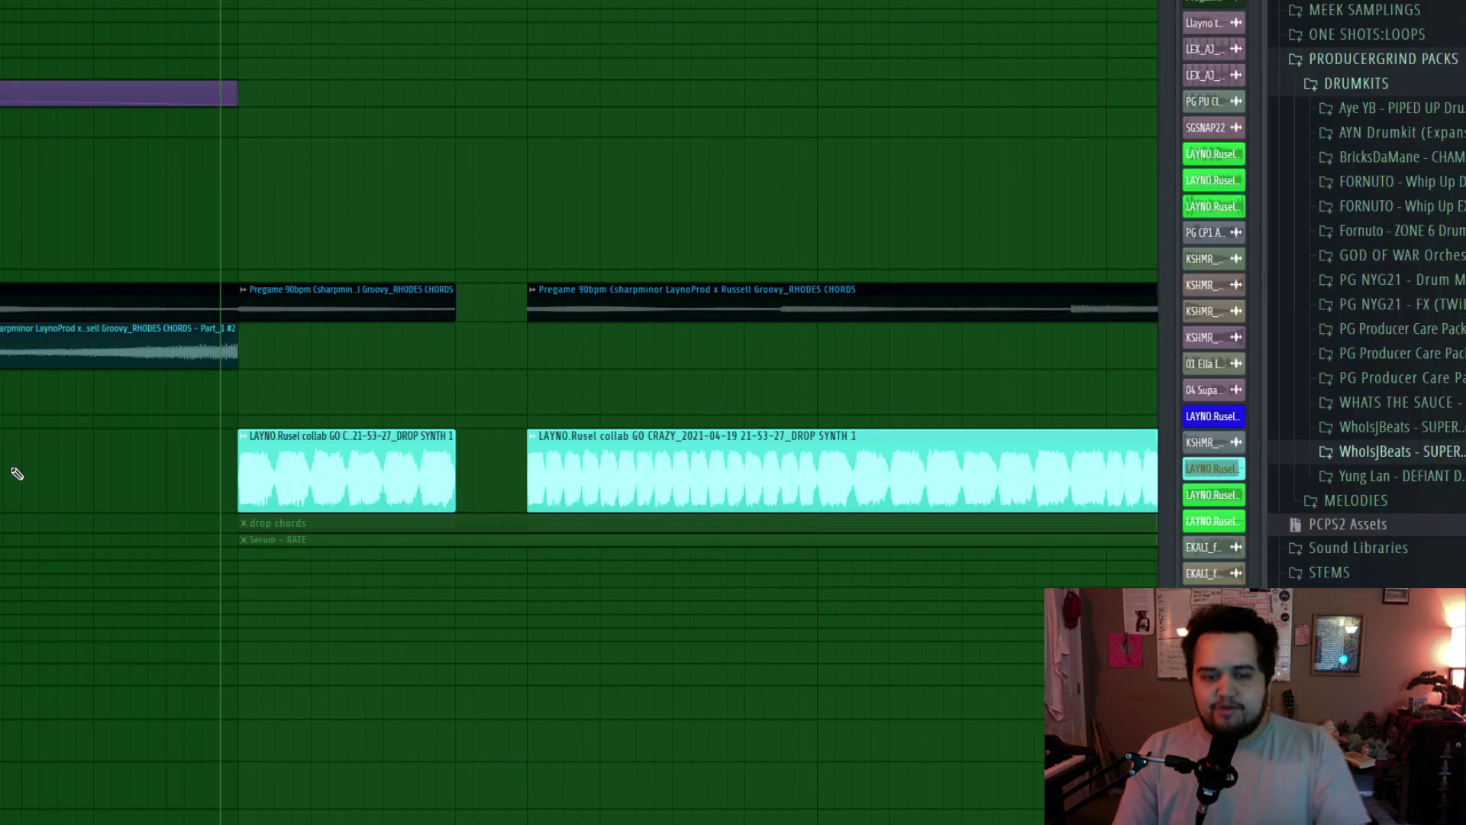
Step: Enlarge the drop chords track, select the drop chords pattern, and open its DROP SYNTH 1 Serum instrument for viewing
drag(0, 533, 0, 662)
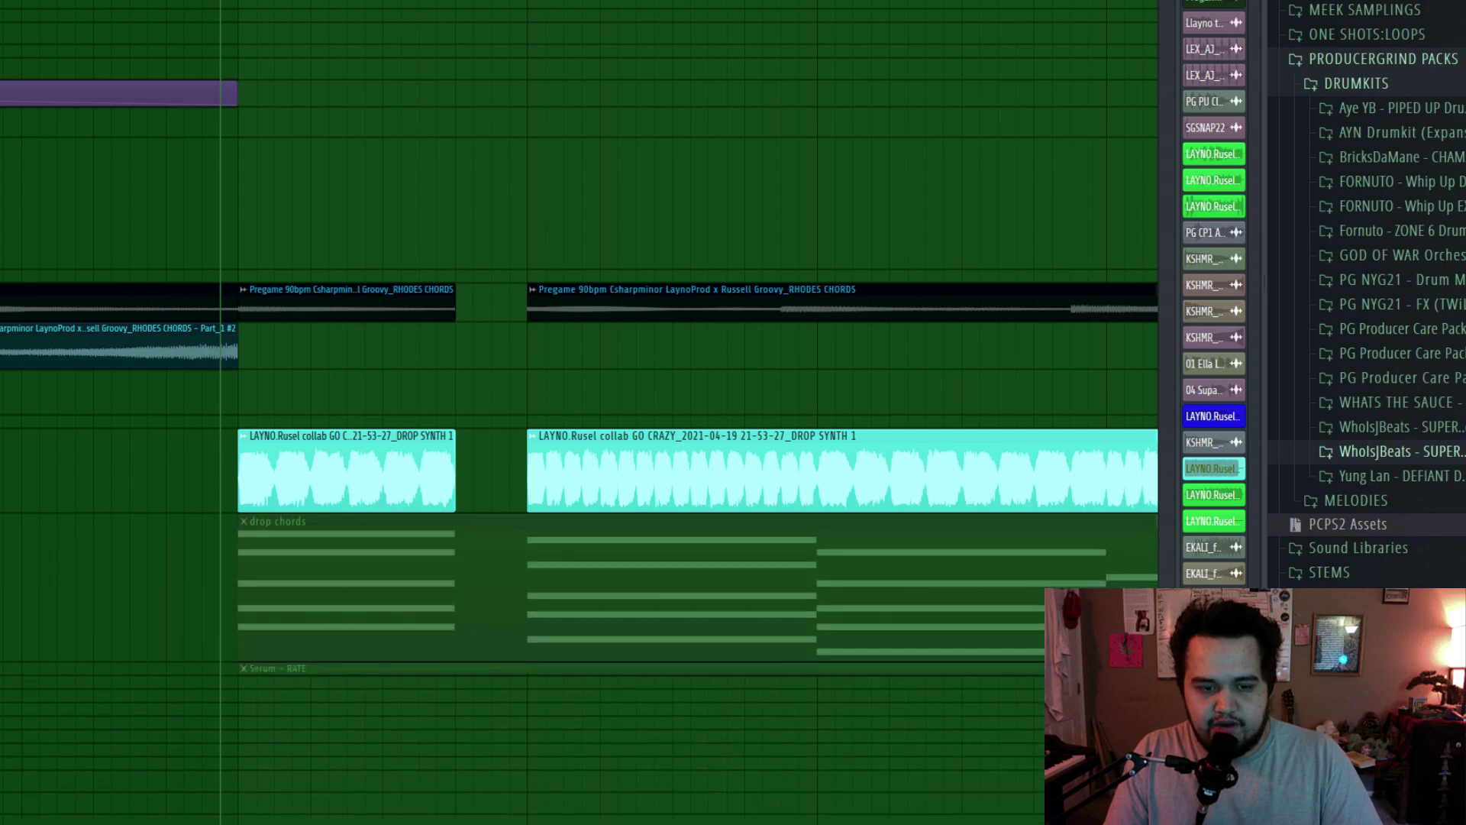
scroll(713, 504, down, 2)
click(604, 522)
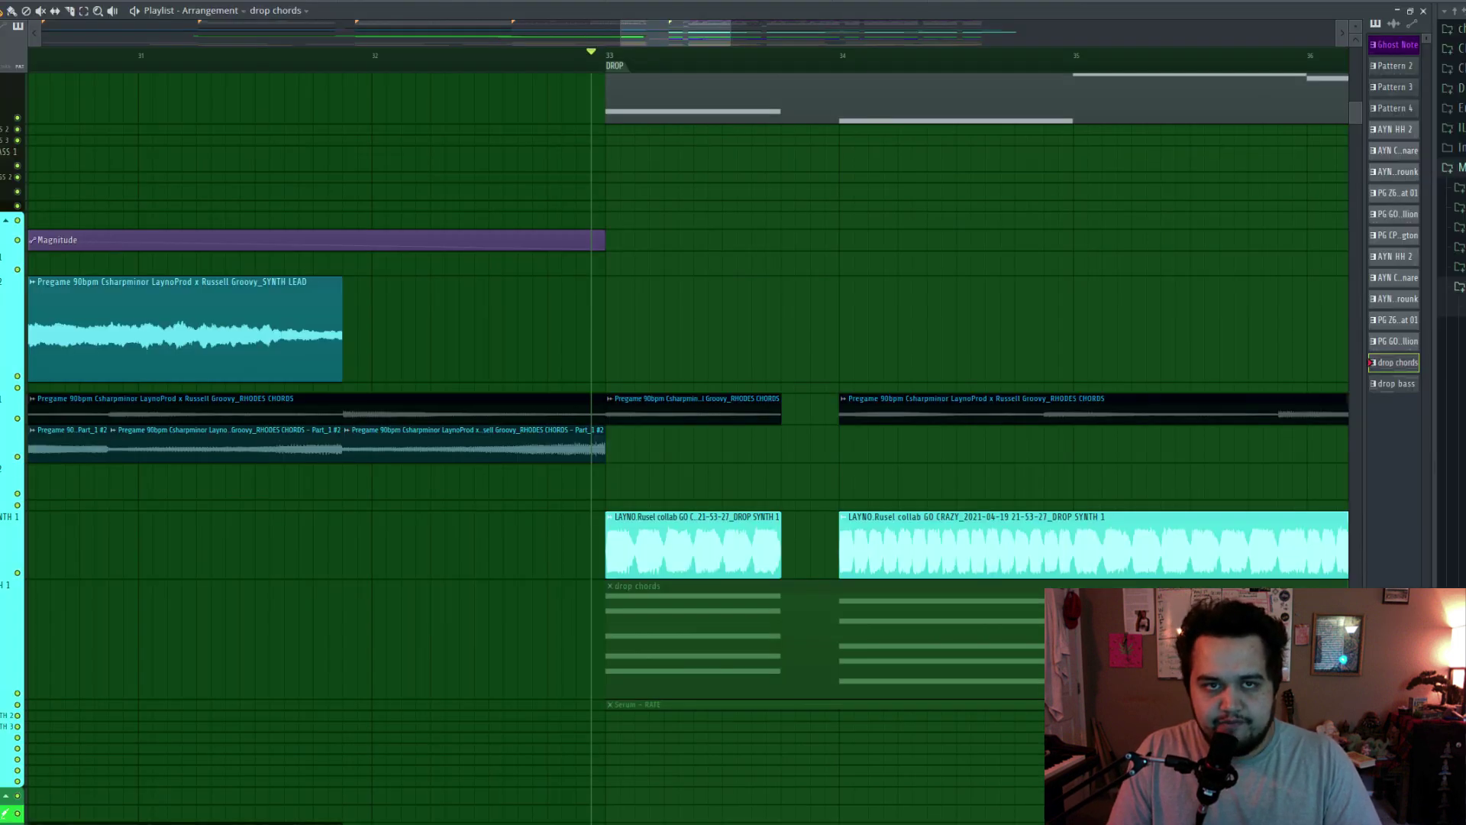
key(F6)
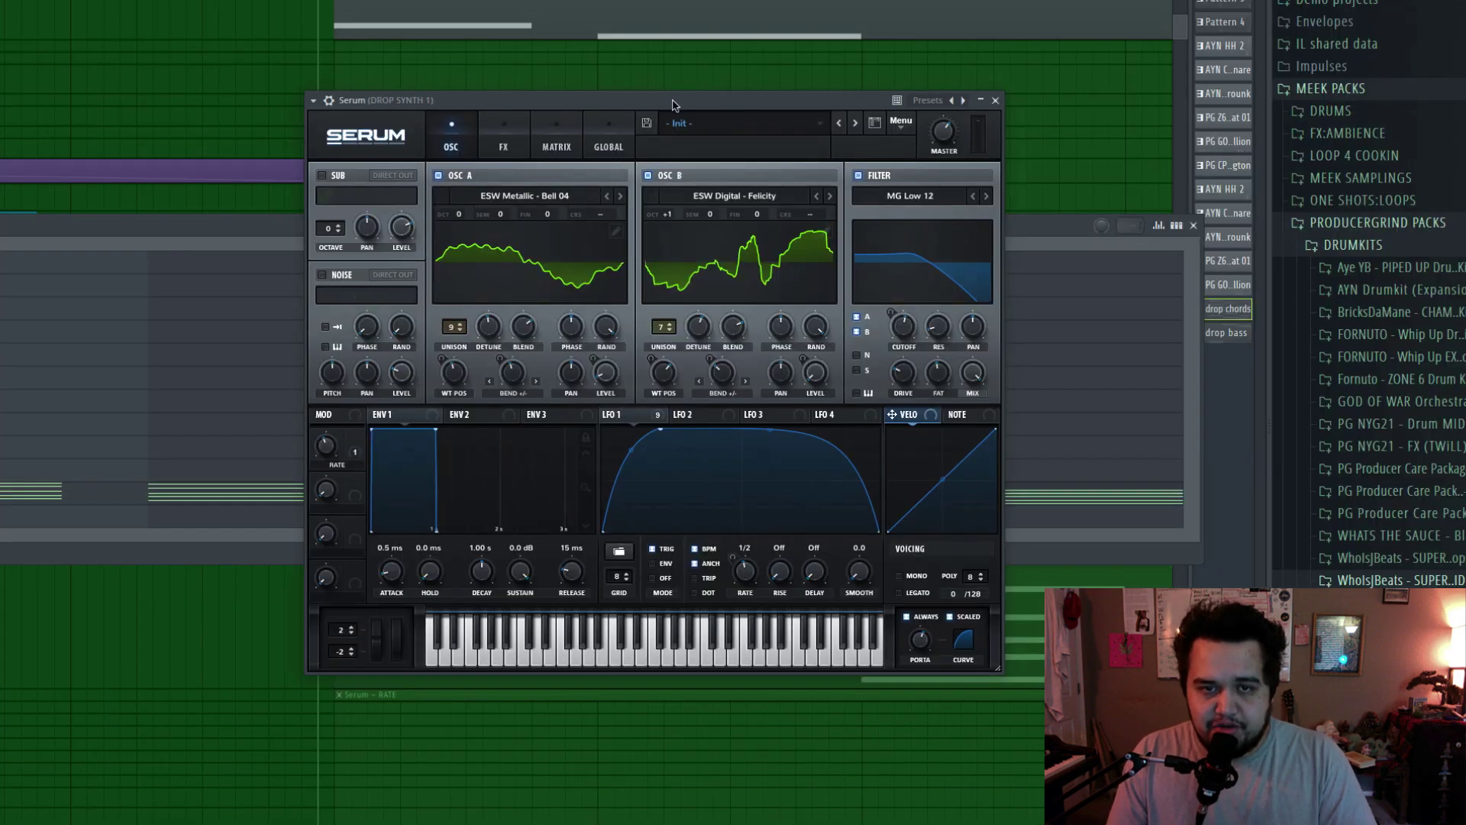
drag(675, 97, 449, 52)
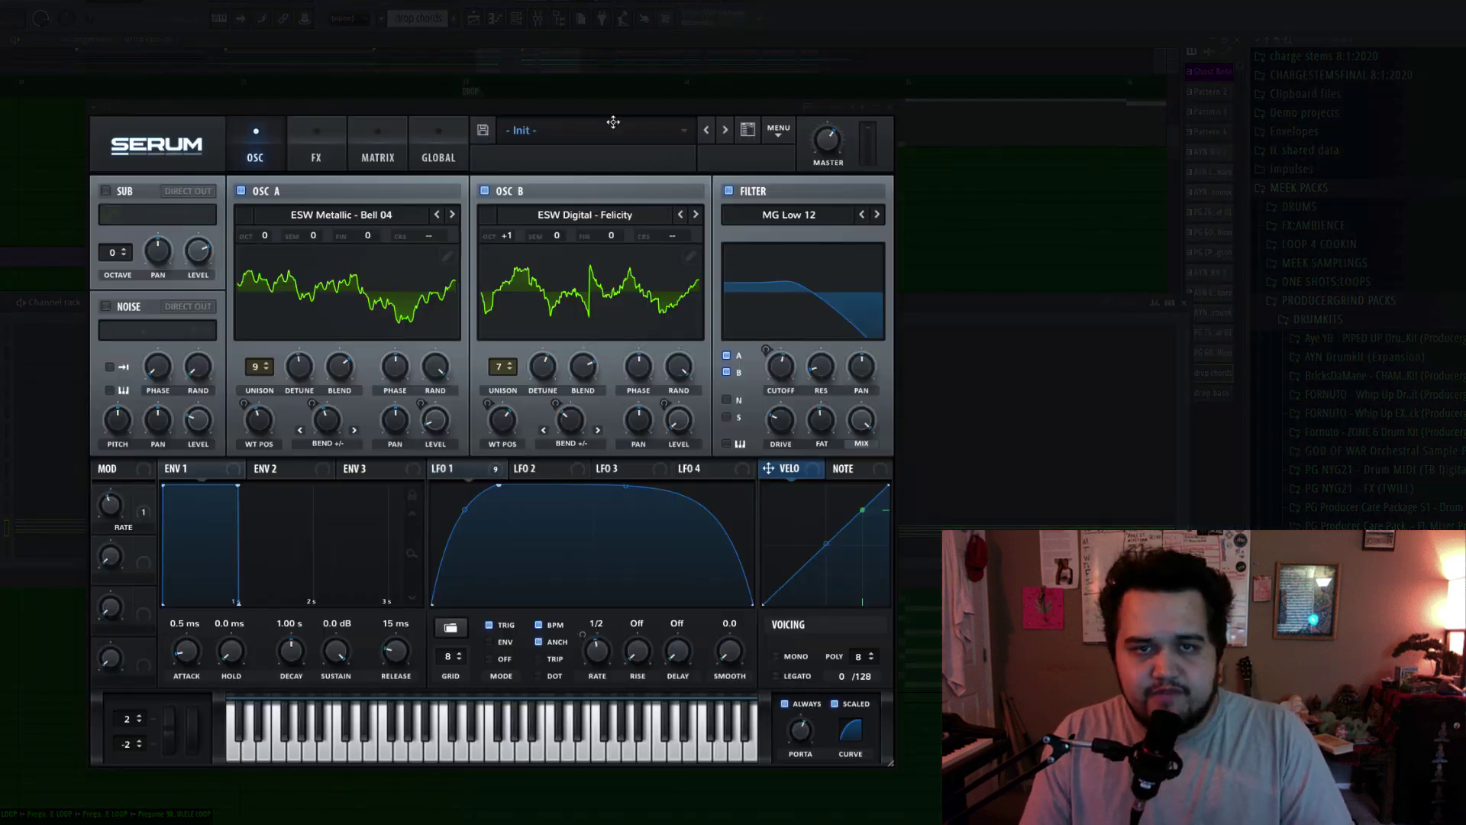
drag(611, 108, 630, 110)
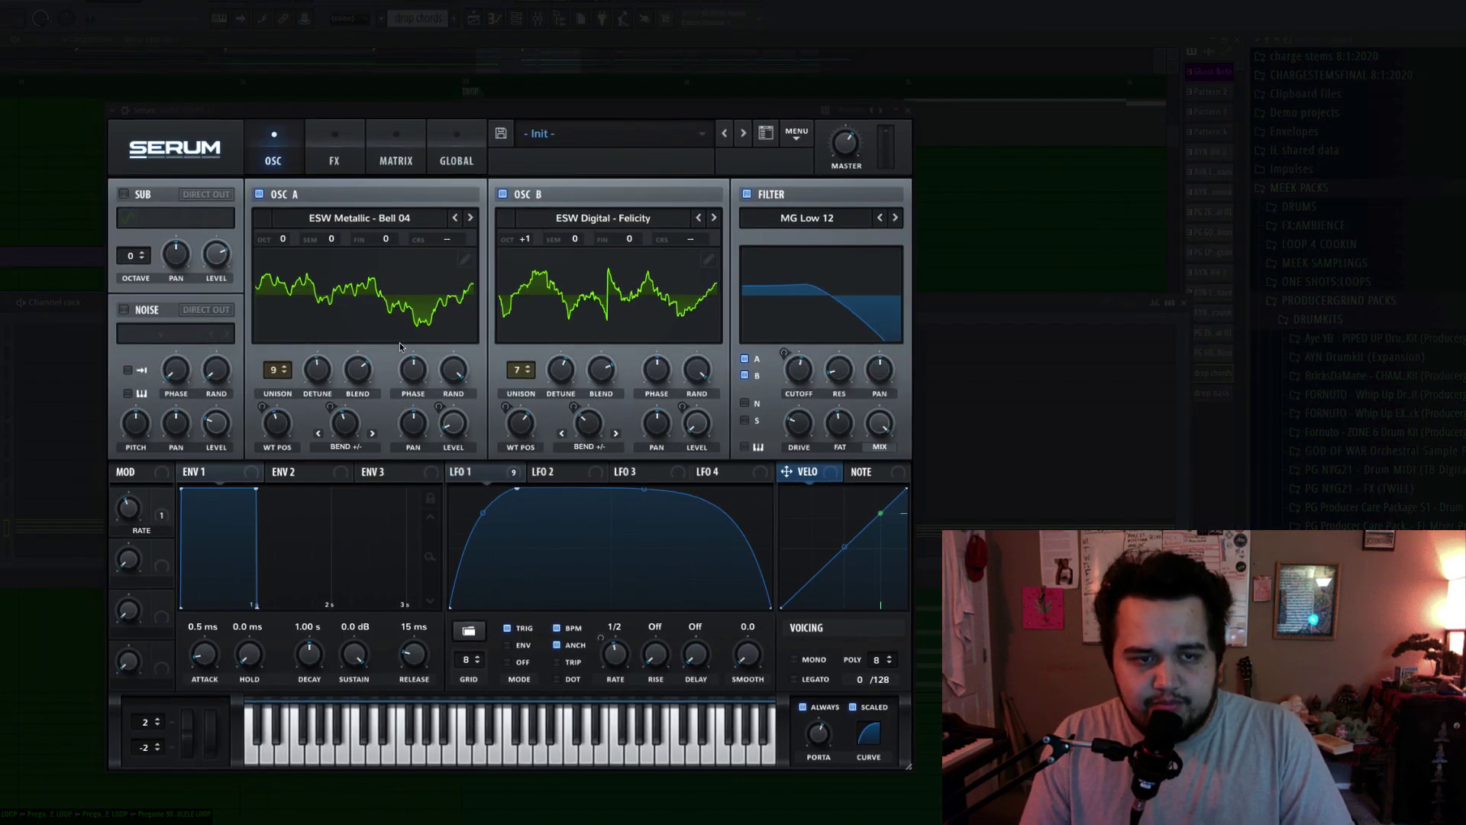
Step: Listen to the drop synth and examine its Serum effects chain, including the Phaser, Chorus, EQ, Compressor and Reverb settings
key(space)
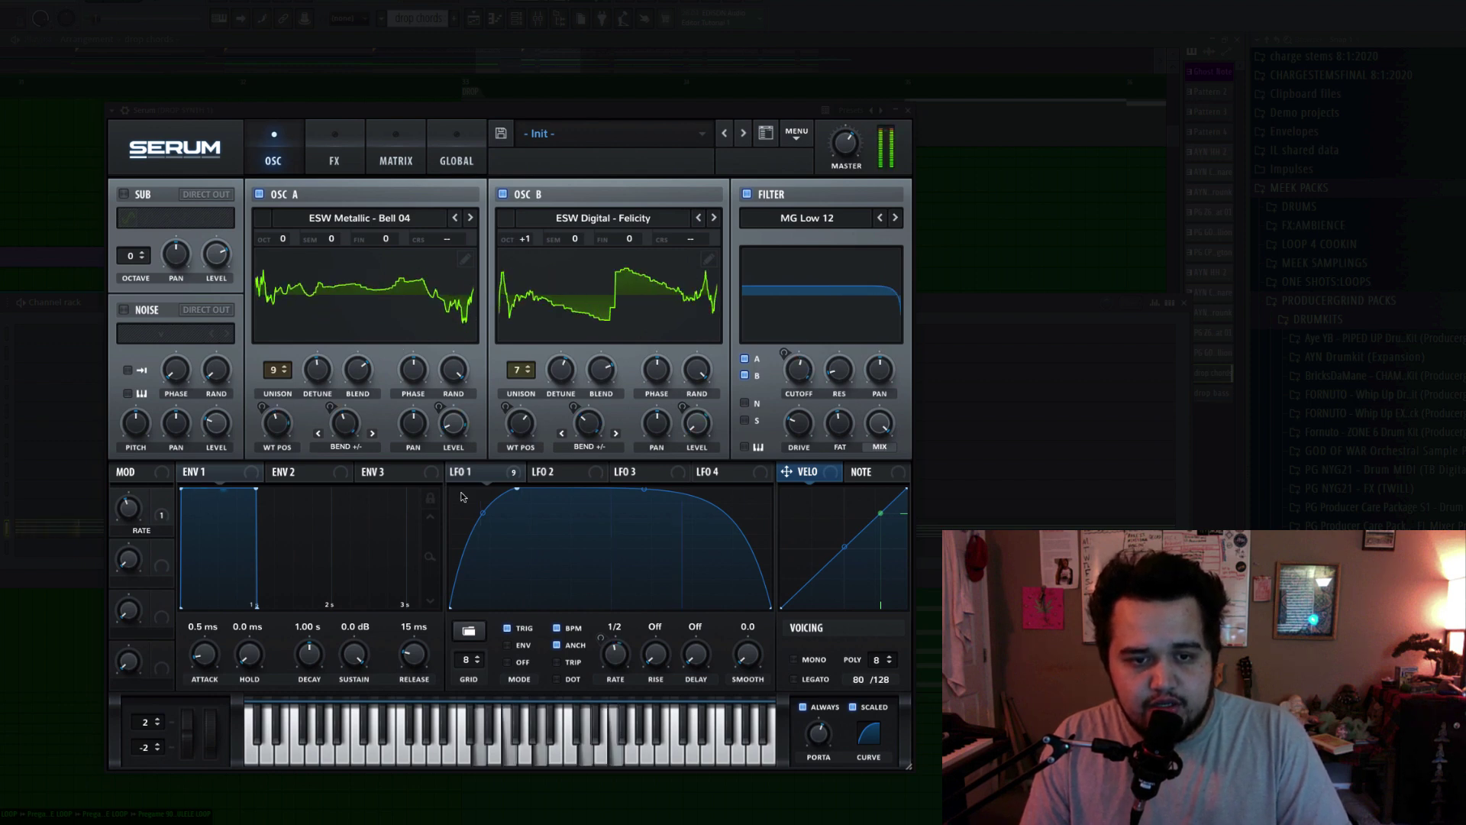
key(space)
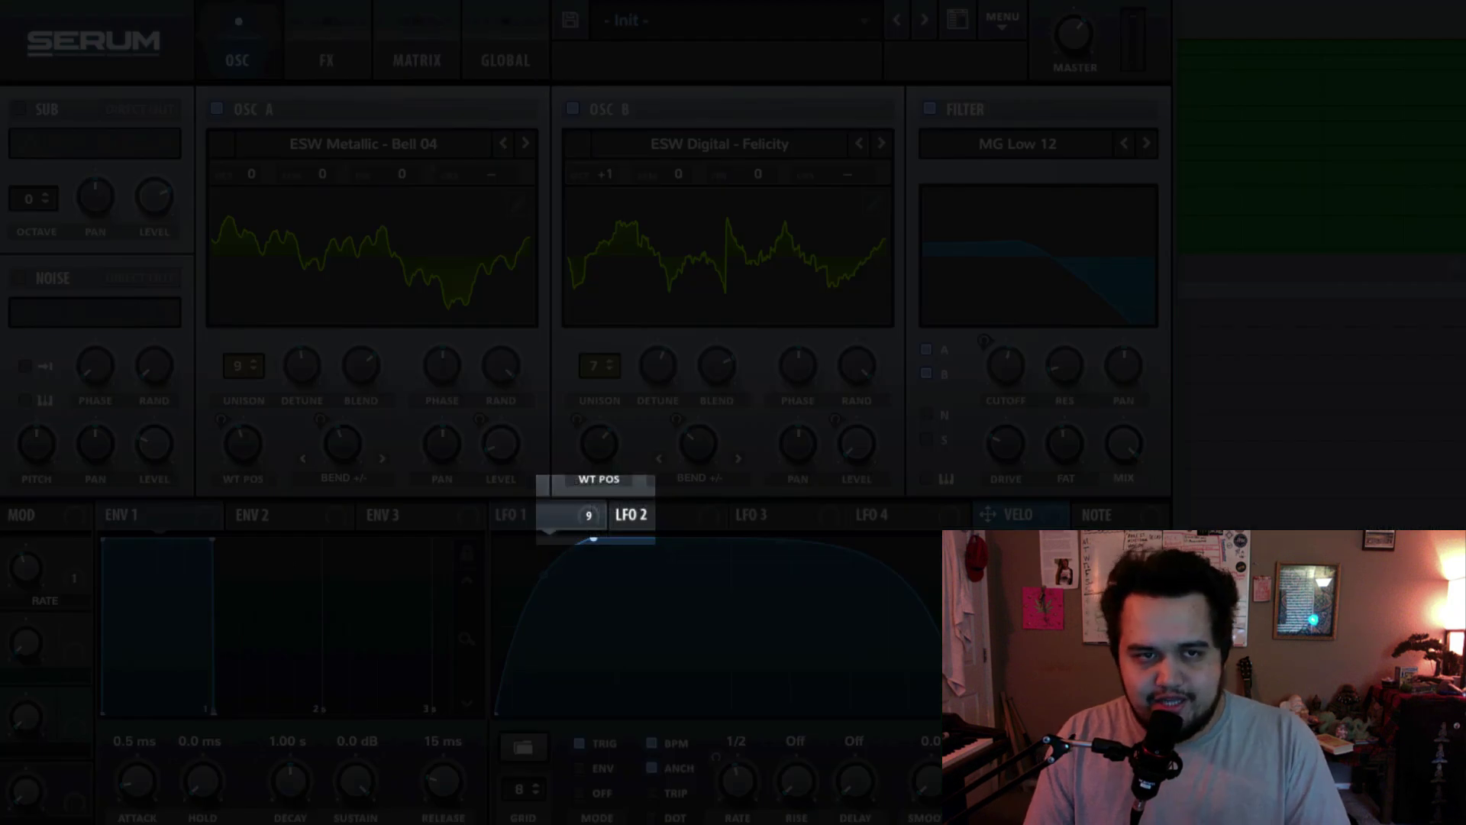
click(330, 161)
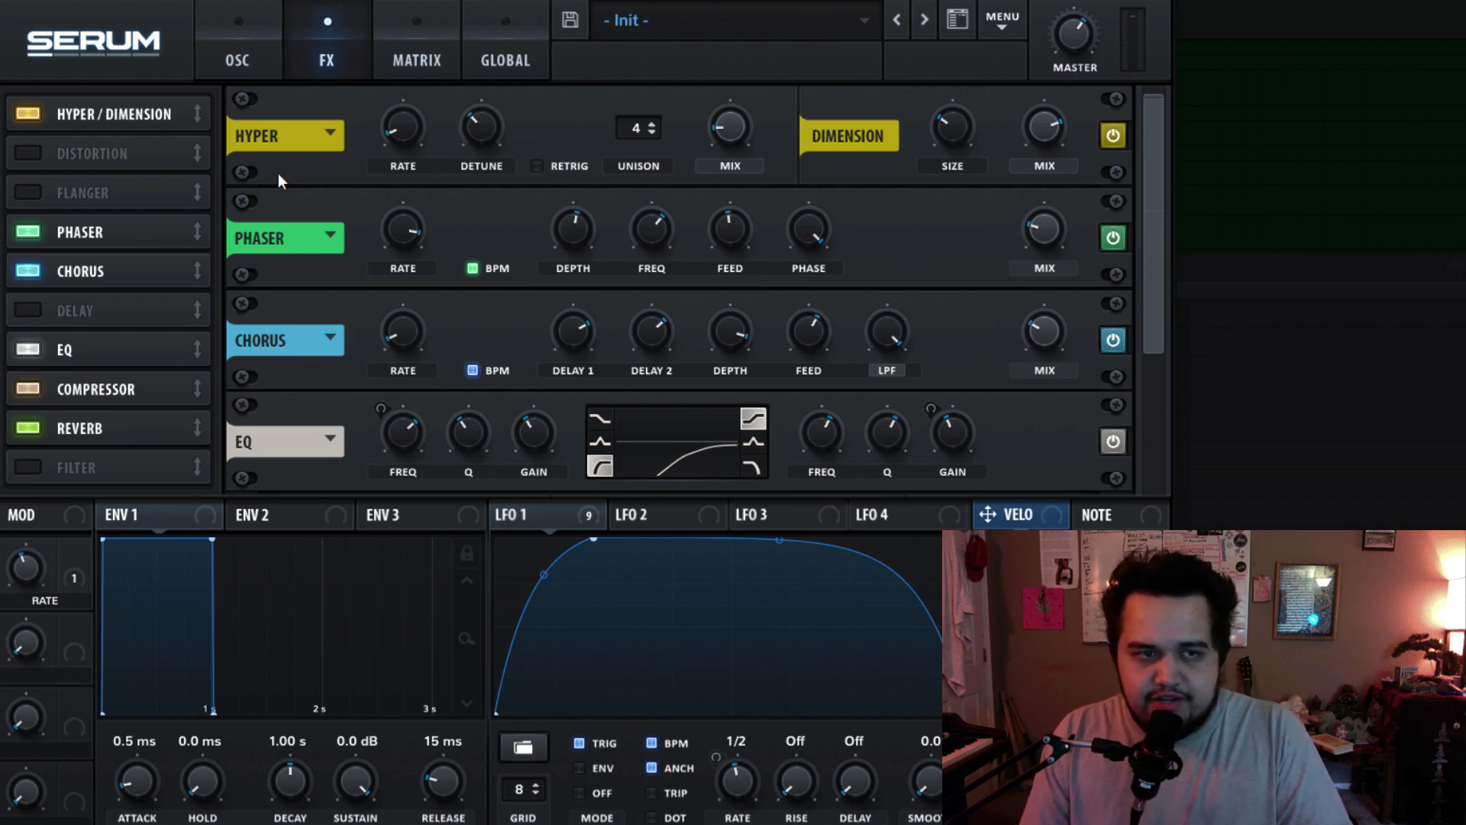
scroll(322, 268, down, 1)
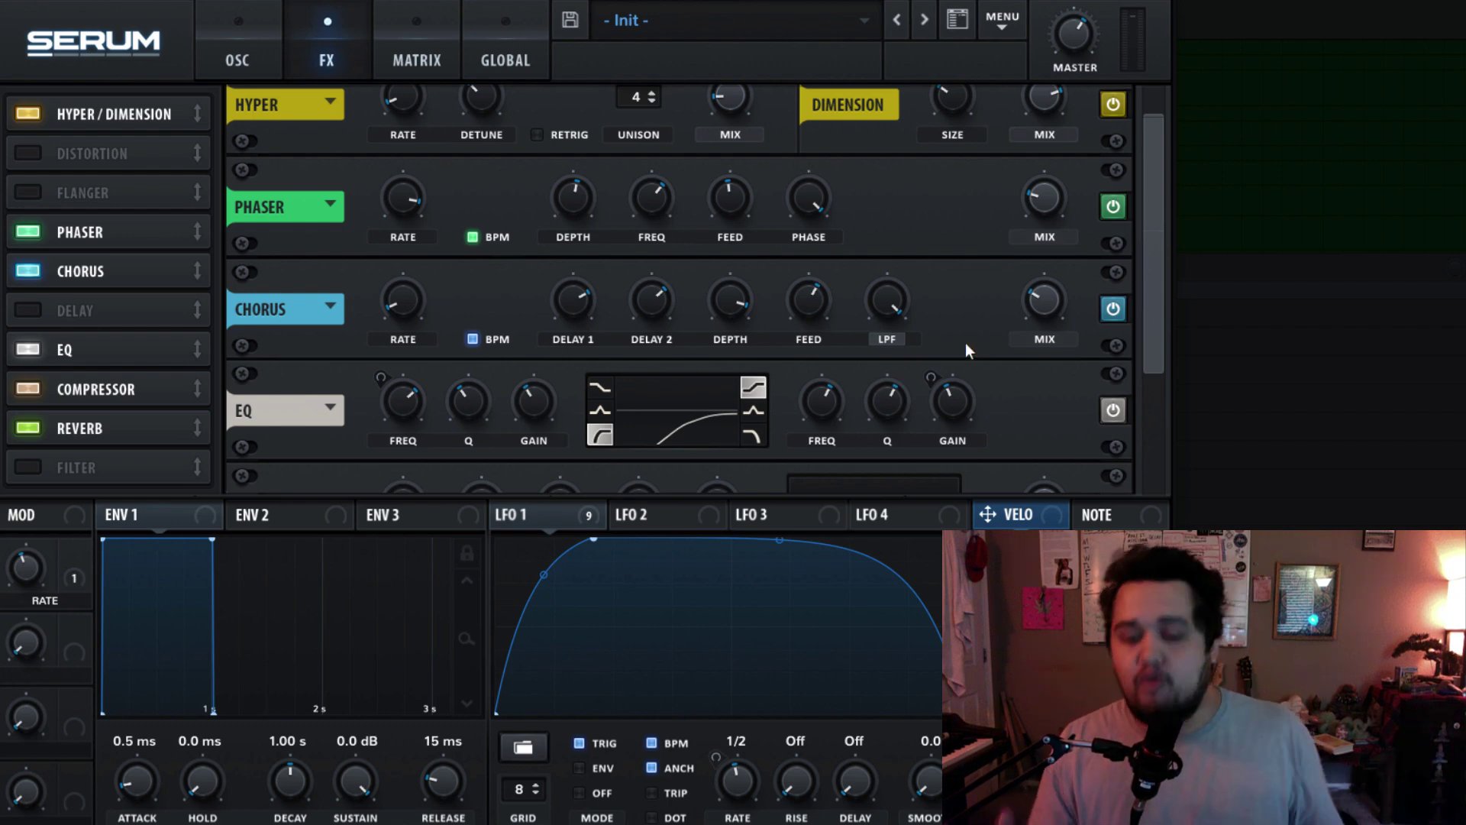
scroll(1125, 213, down, 4)
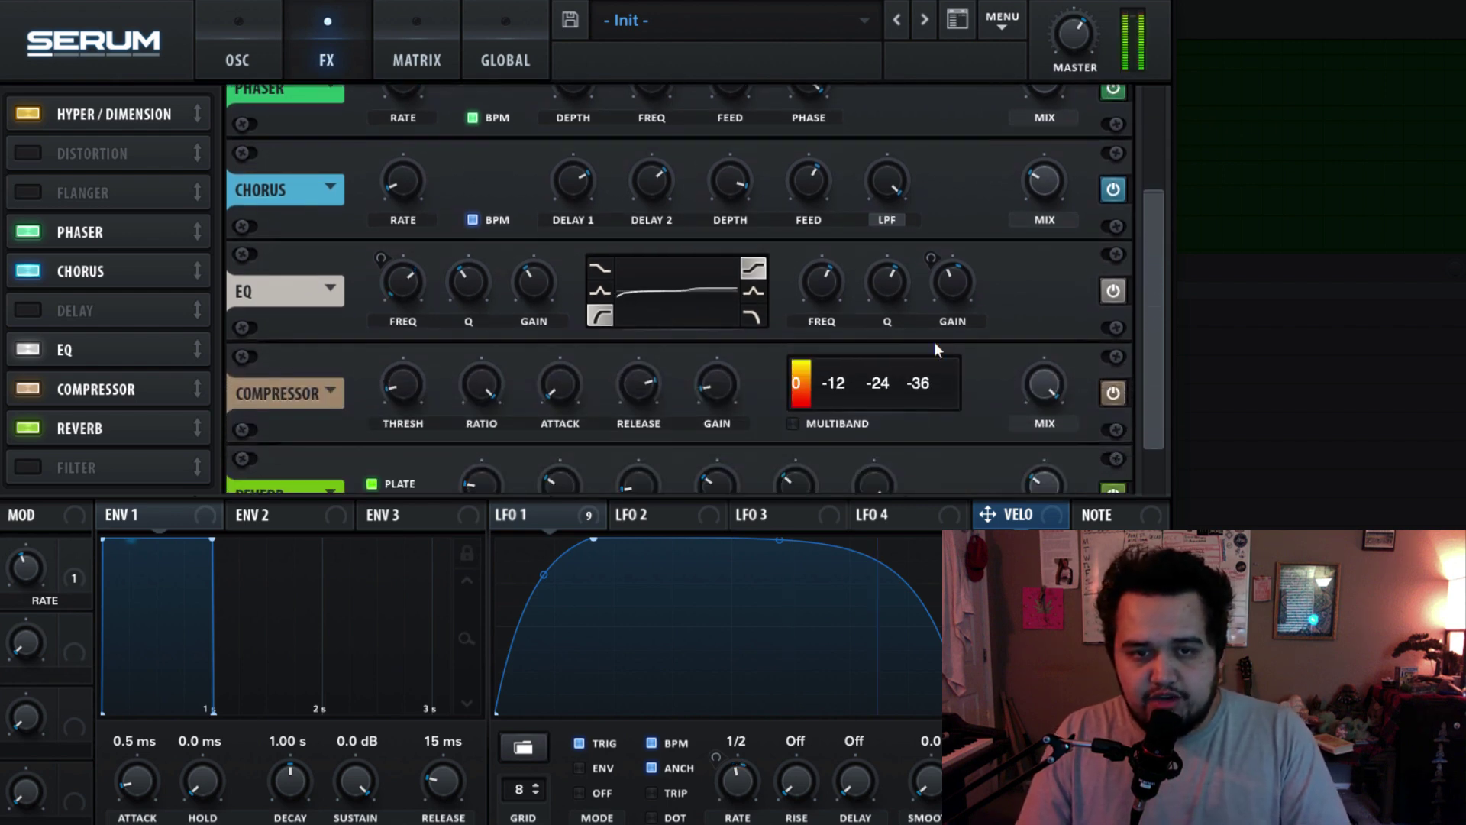
mouse_move(420, 280)
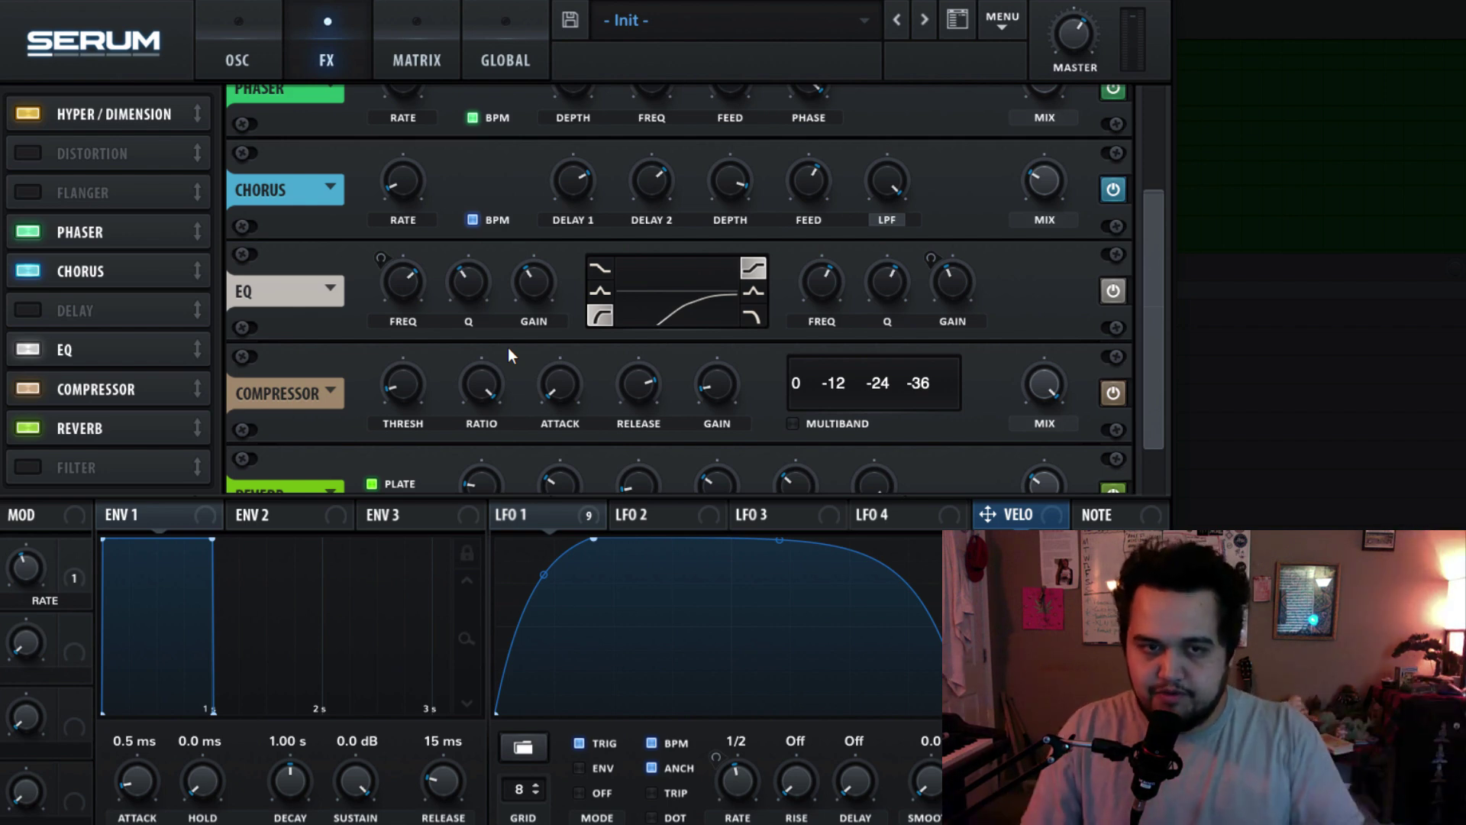
drag(730, 395, 722, 380)
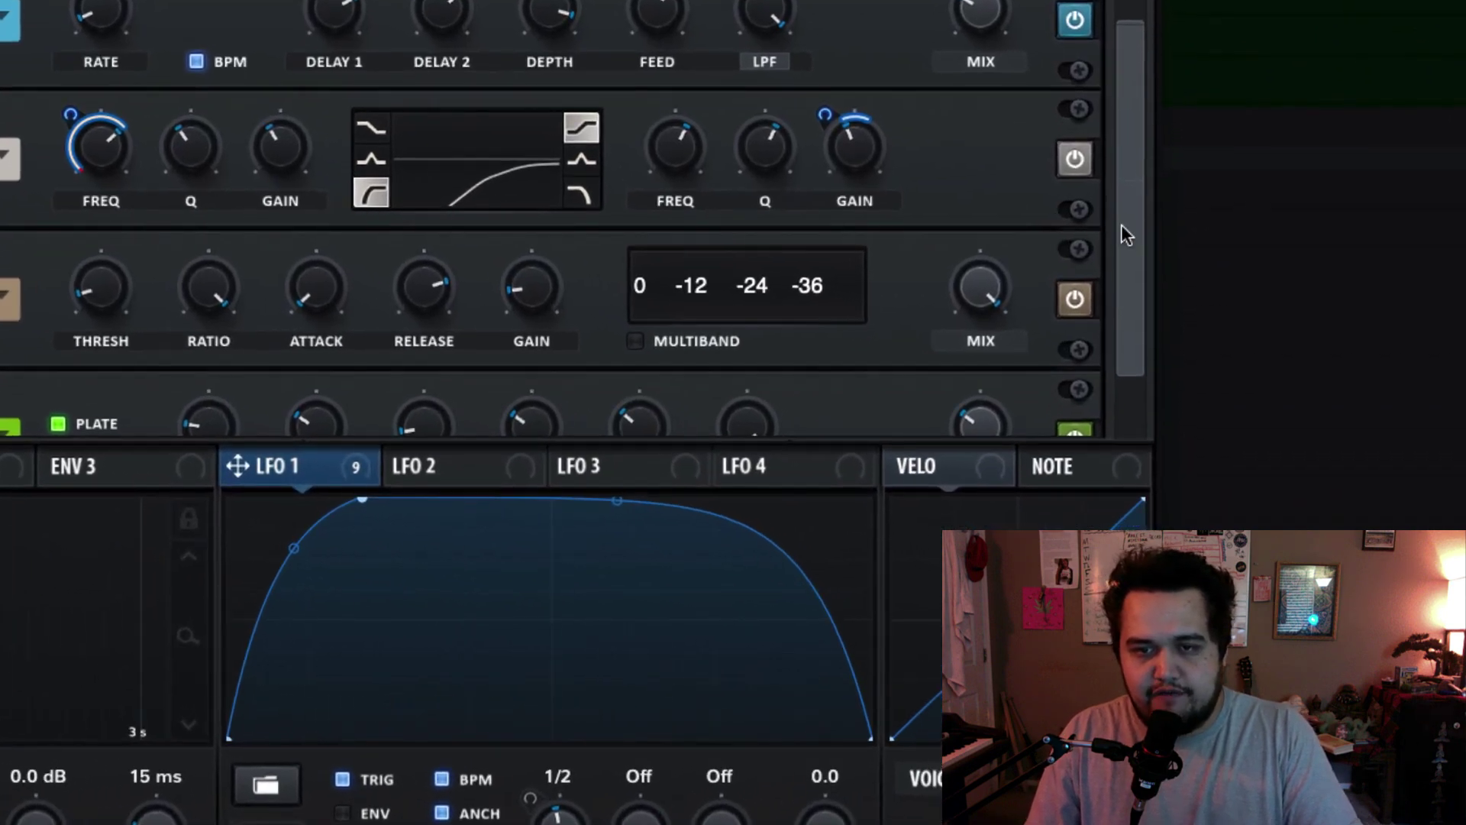
drag(1147, 336, 1135, 276)
scroll(1108, 141, up, 3)
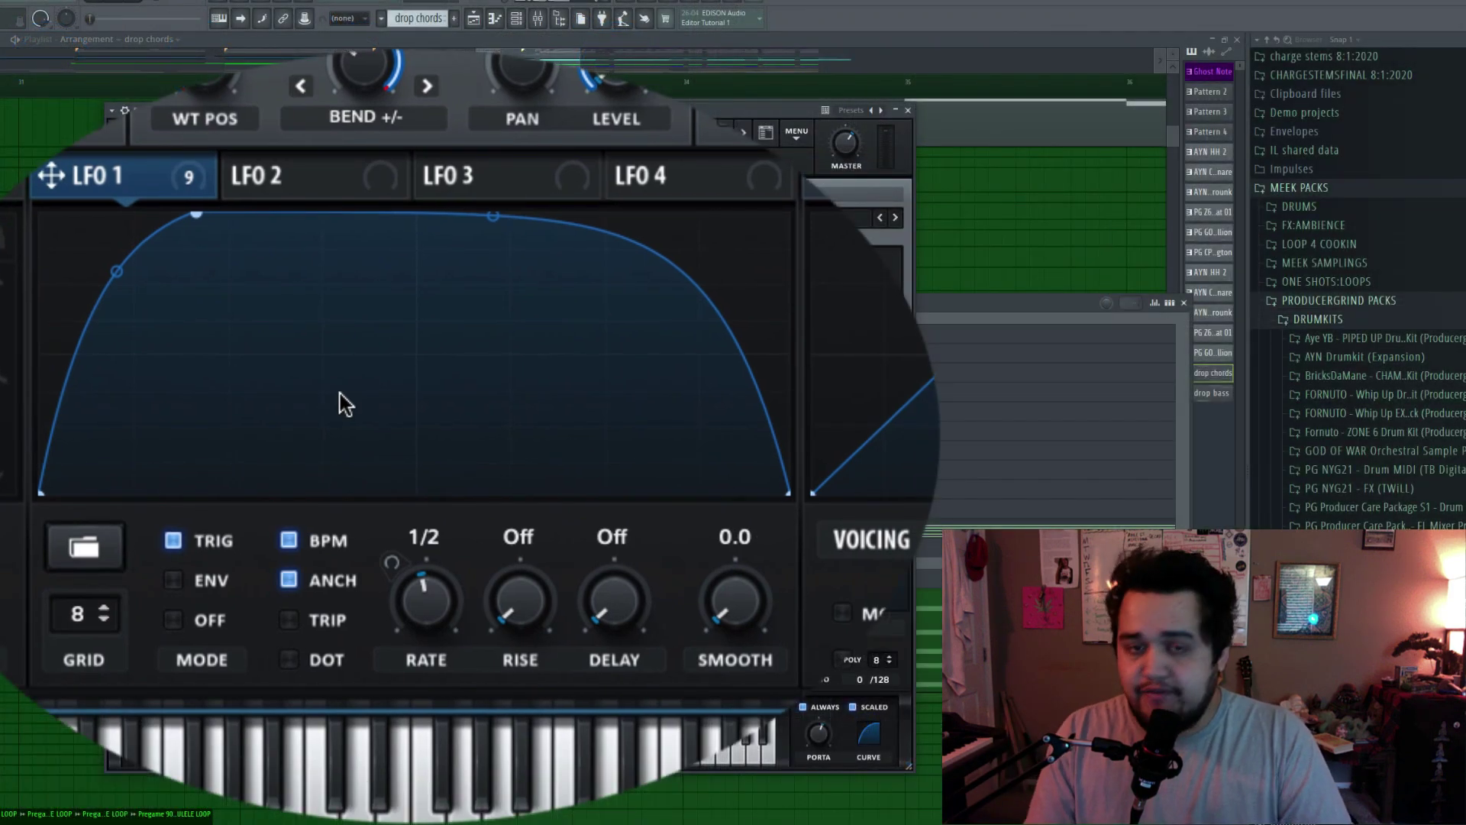
Step: Compare the LFO 1 and LFO 2 shapes, and inspect the RATE macro's link to the LFO 1 rate
click(320, 177)
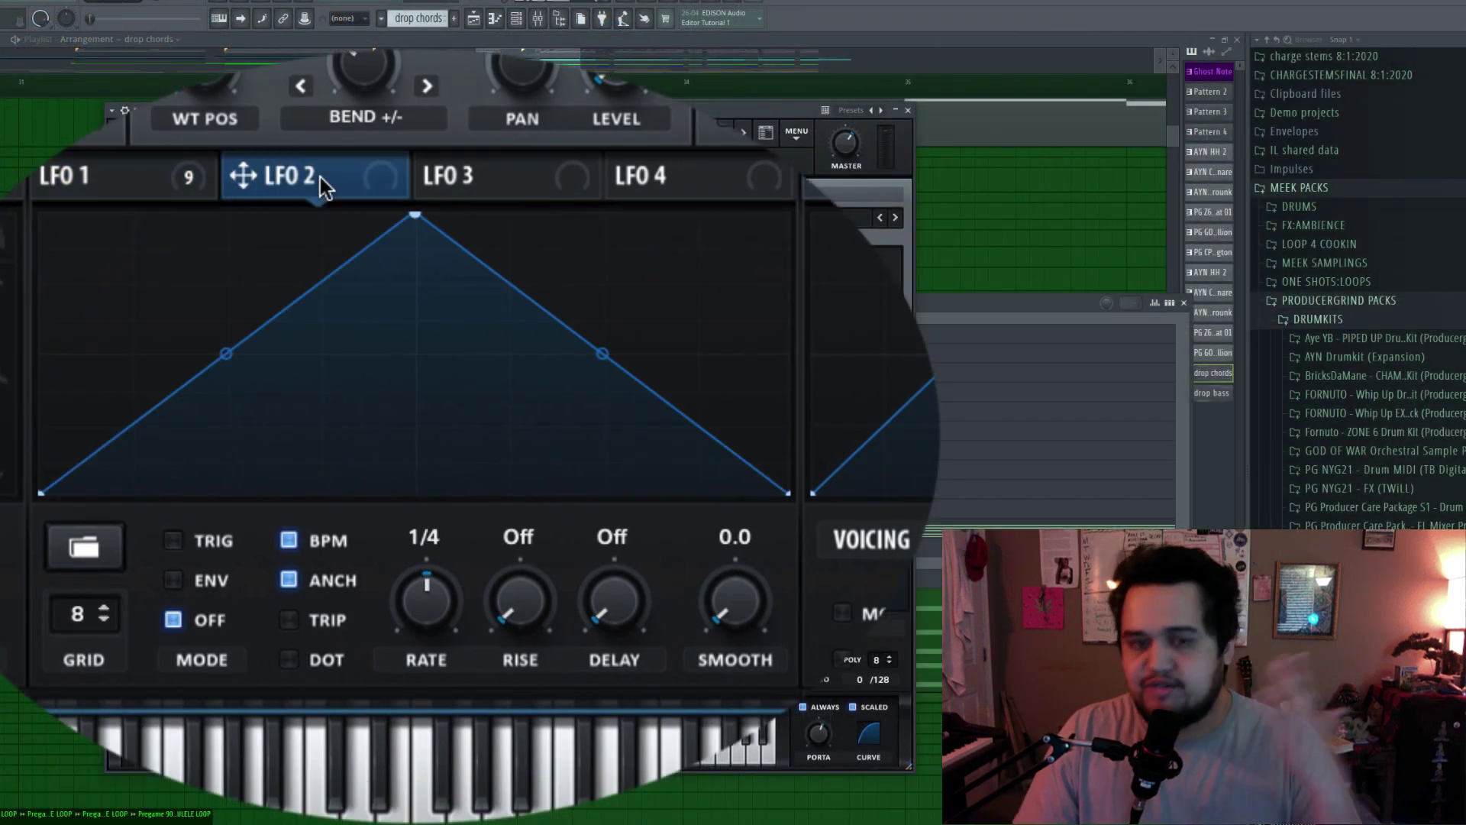
click(195, 180)
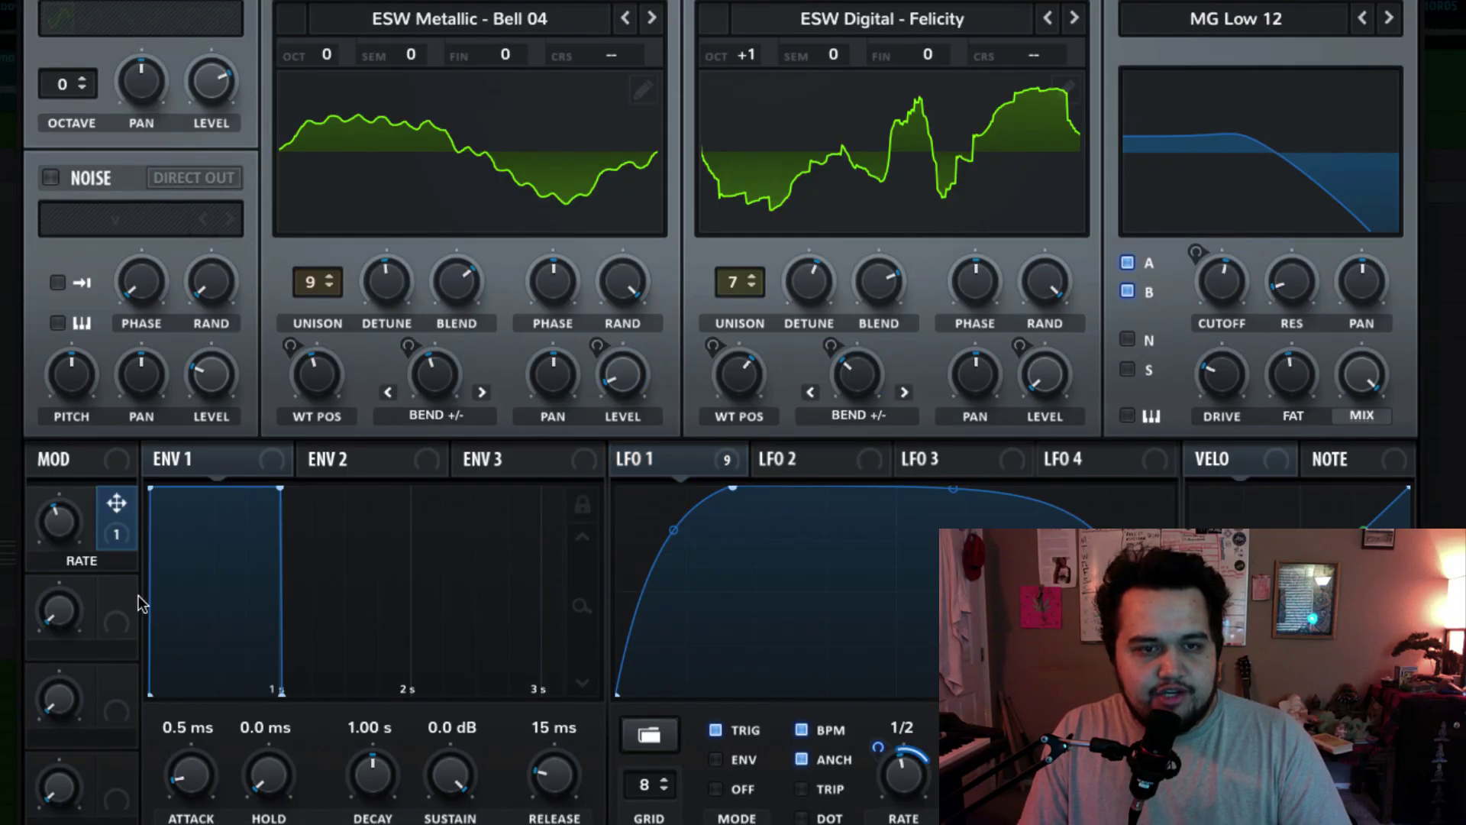
drag(115, 532, 880, 795)
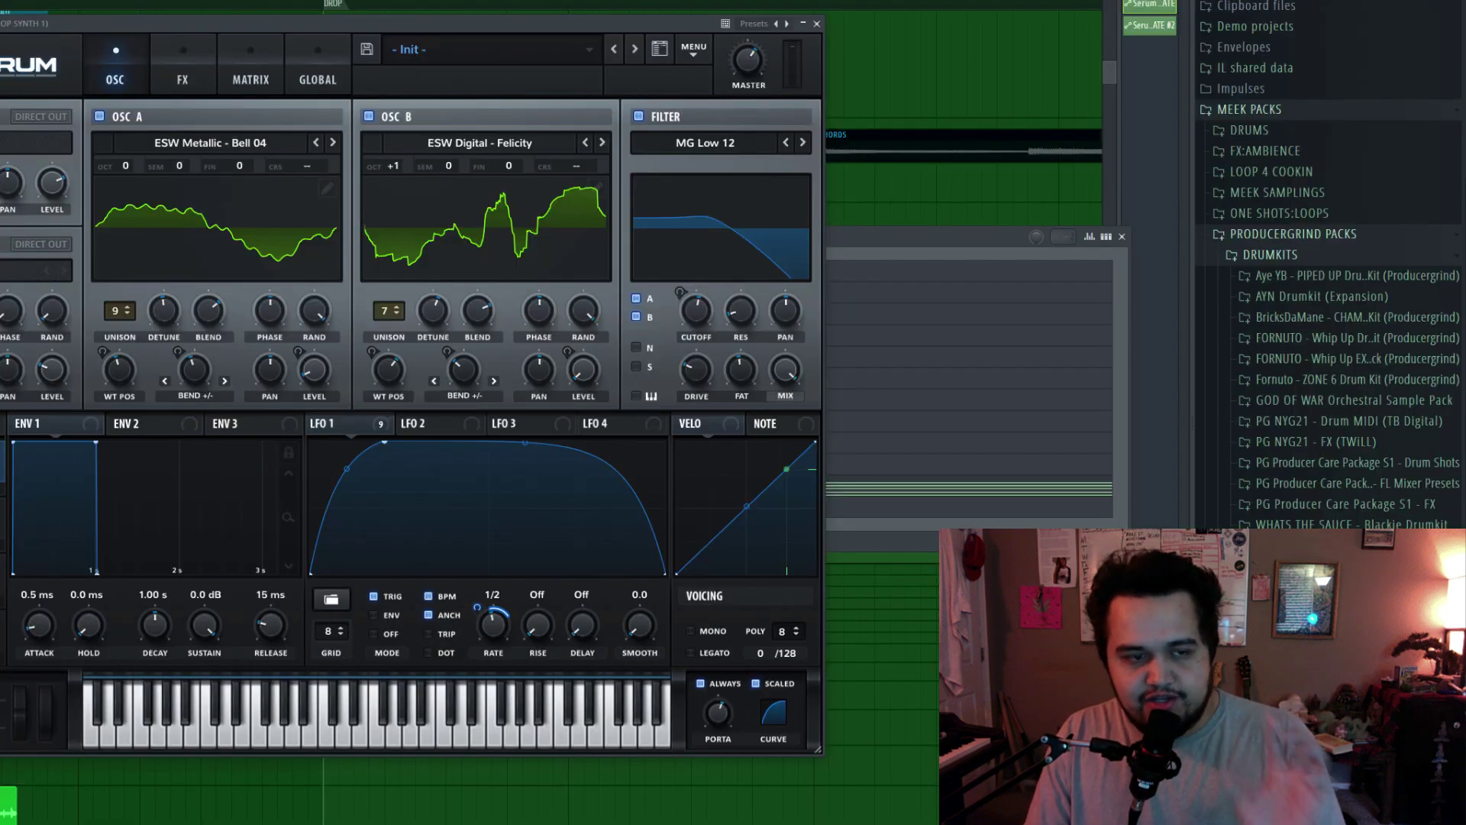
Step: Close the drop synth's Serum window and listen to the DROP SYNTH 1 clips alongside the Serum - RATE automation
click(804, 24)
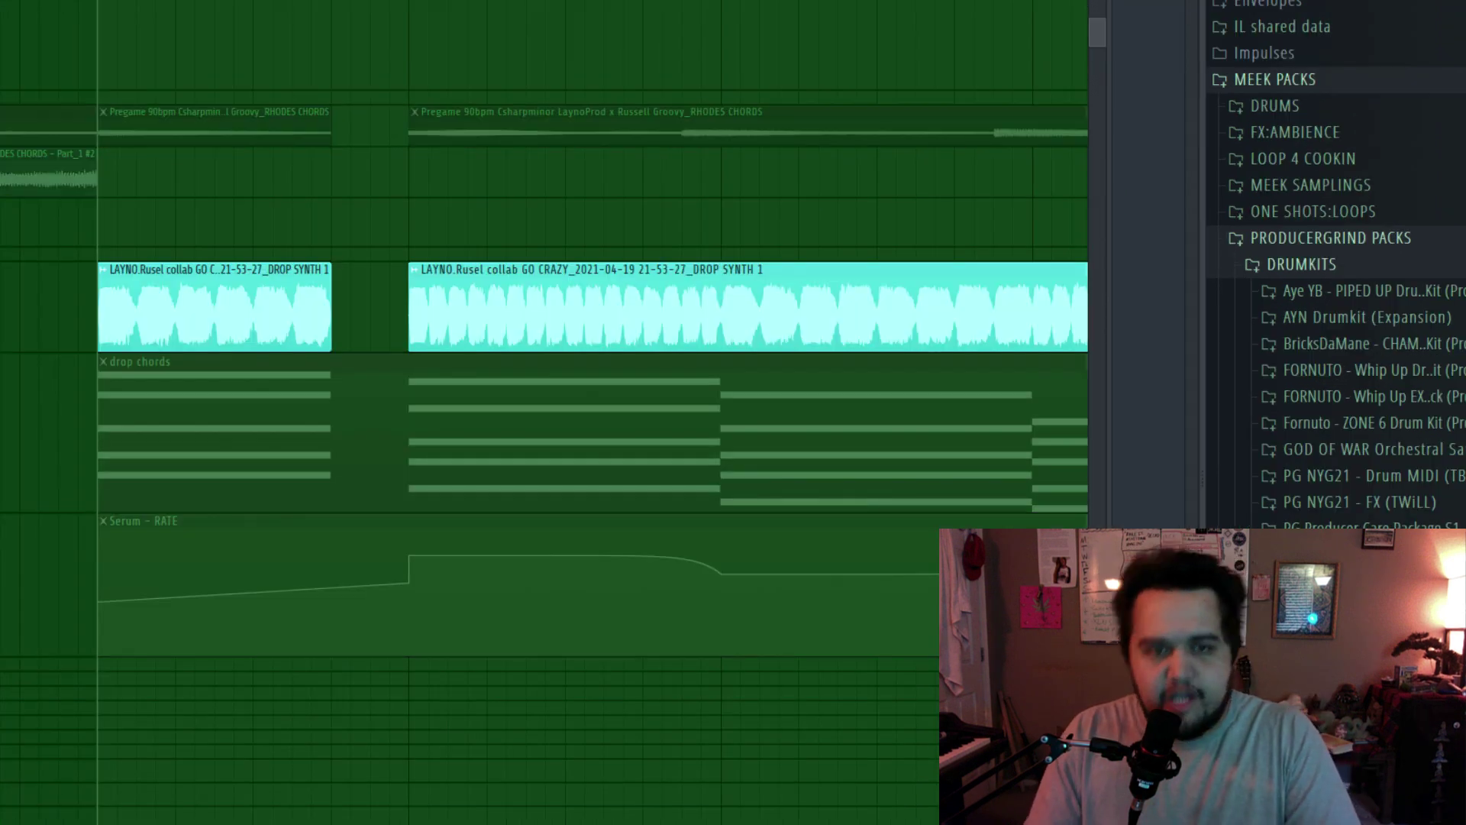
key(space)
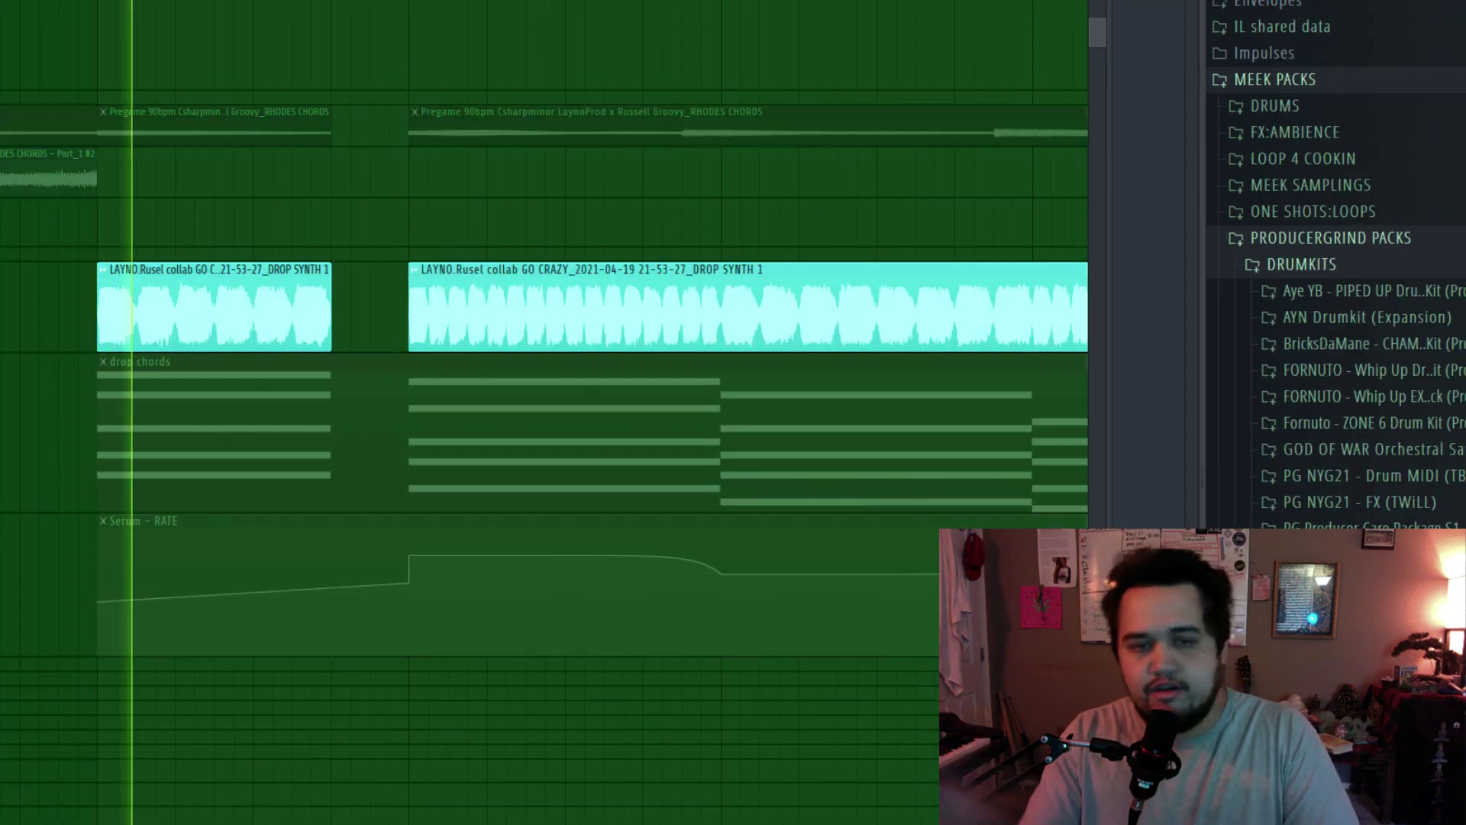
key(space)
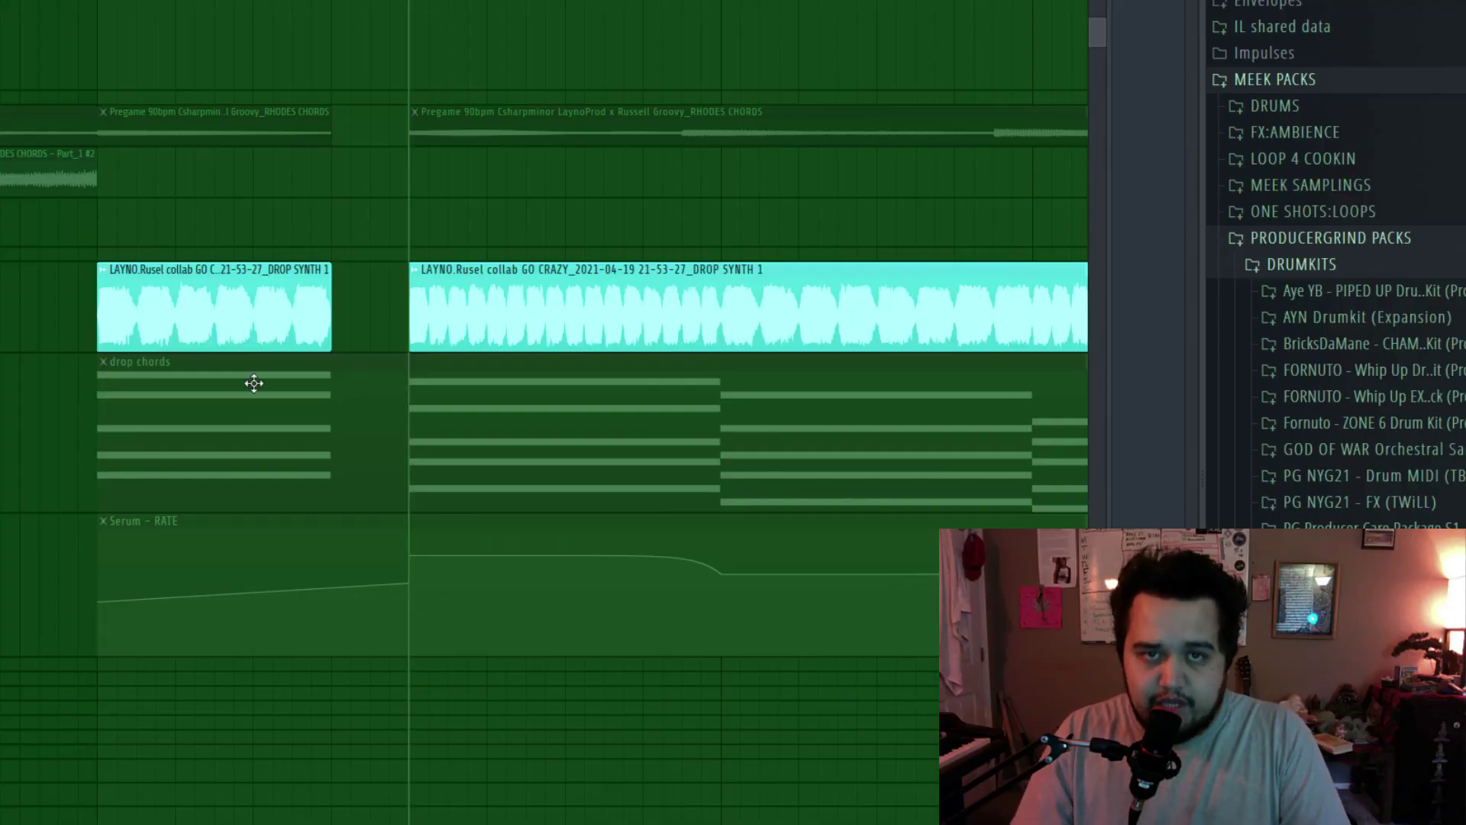
key(space)
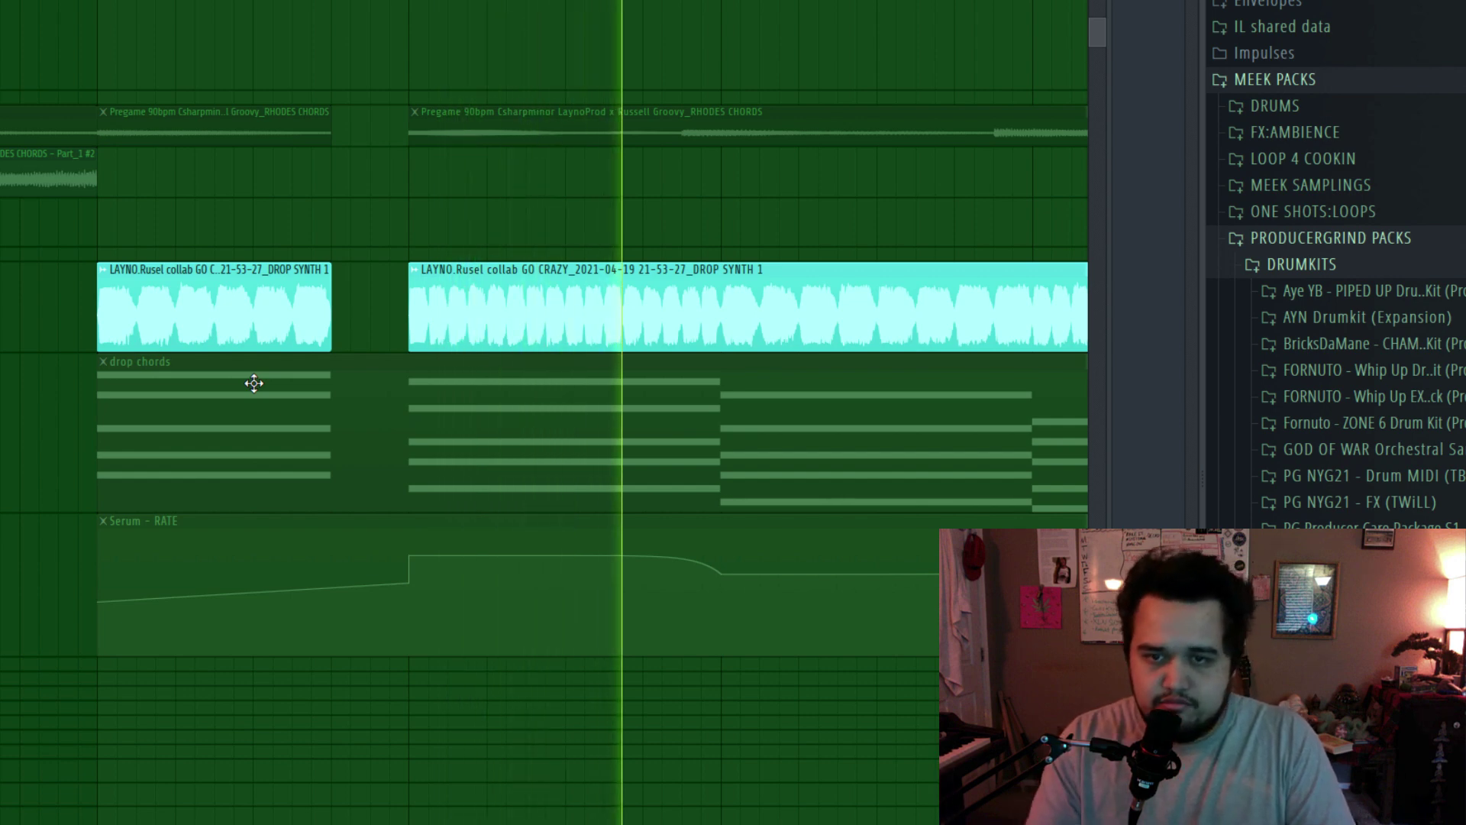
key(space)
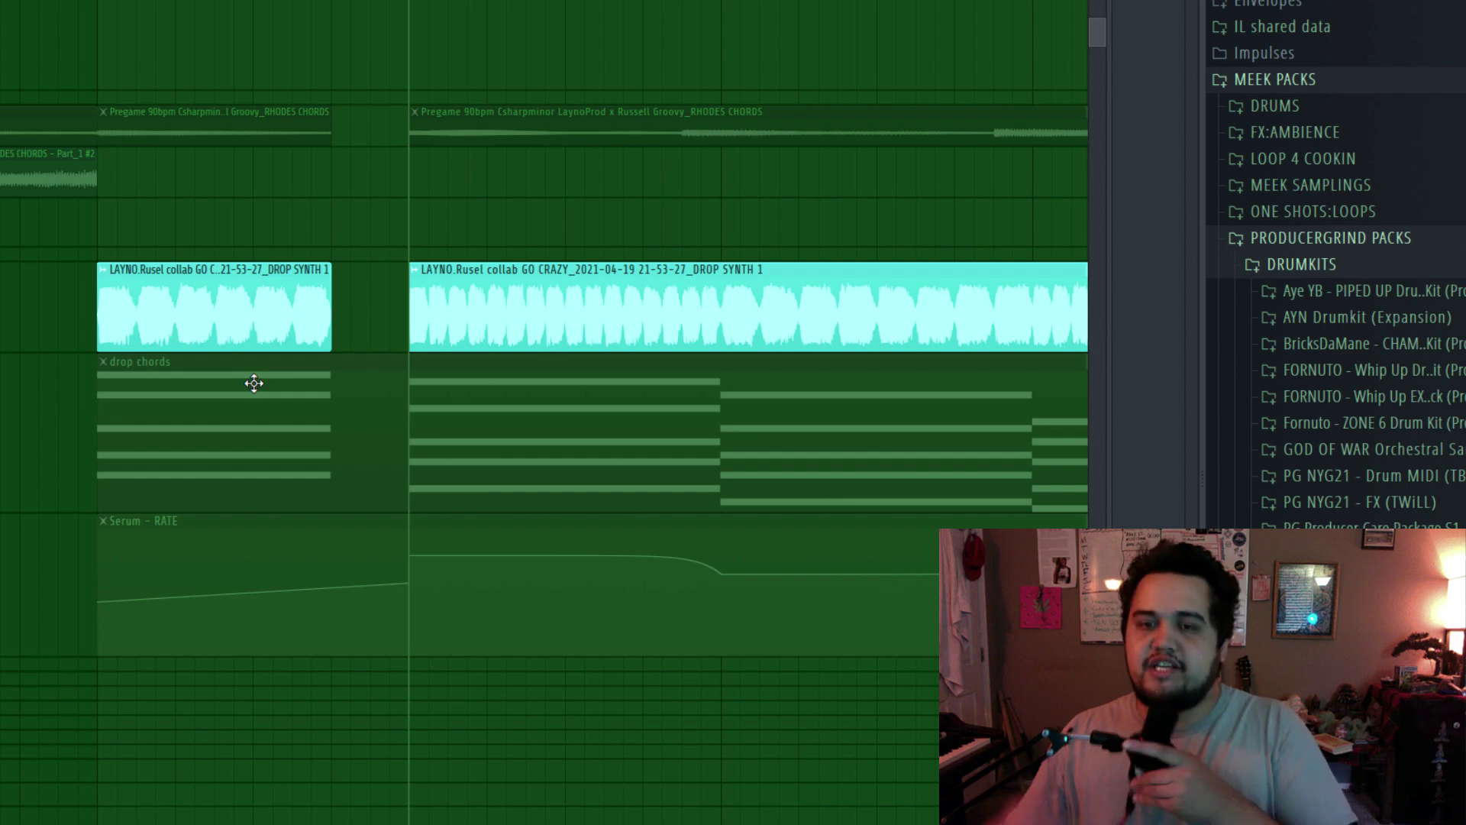
key(space)
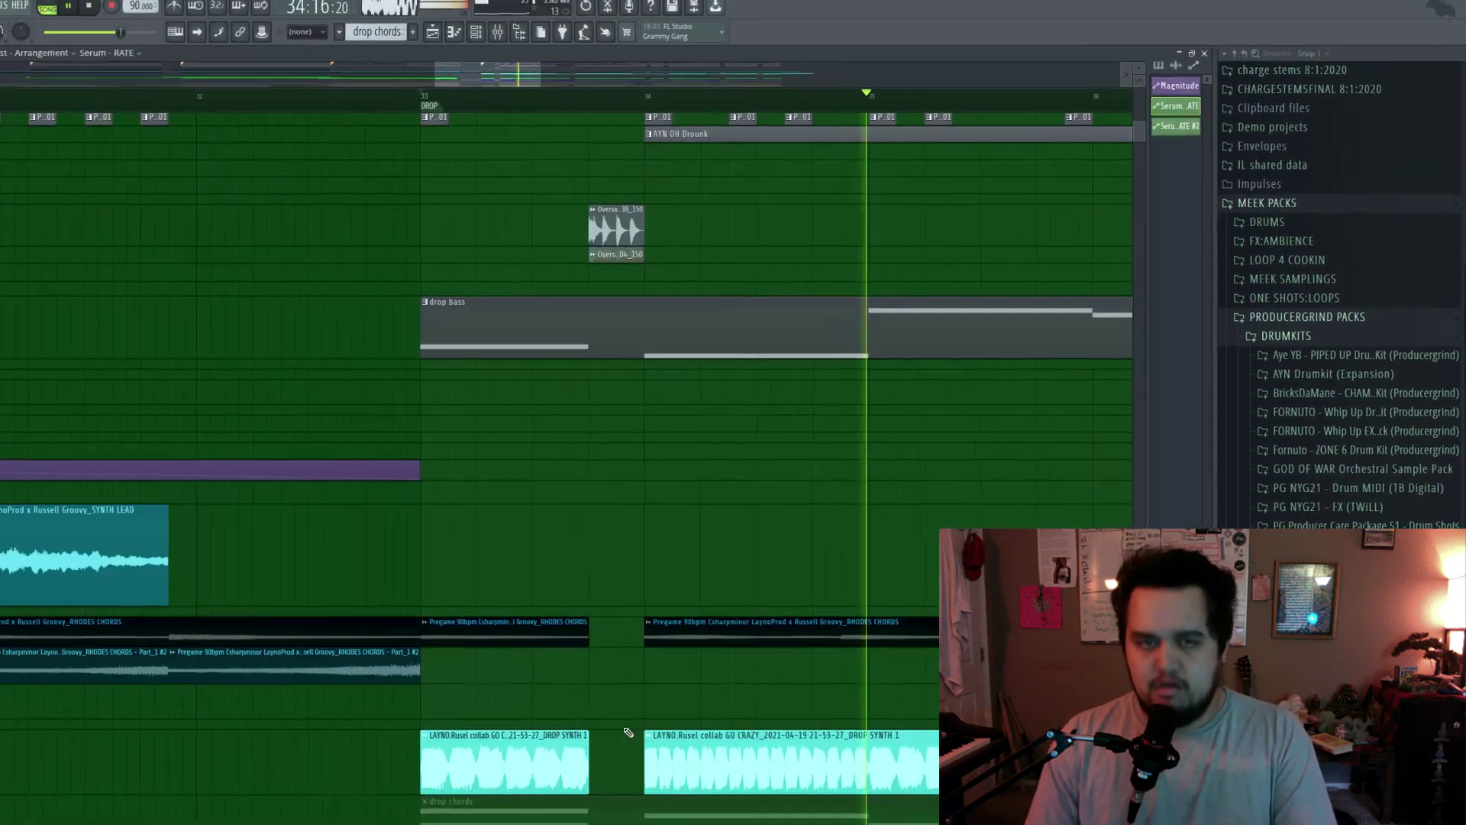
key(space)
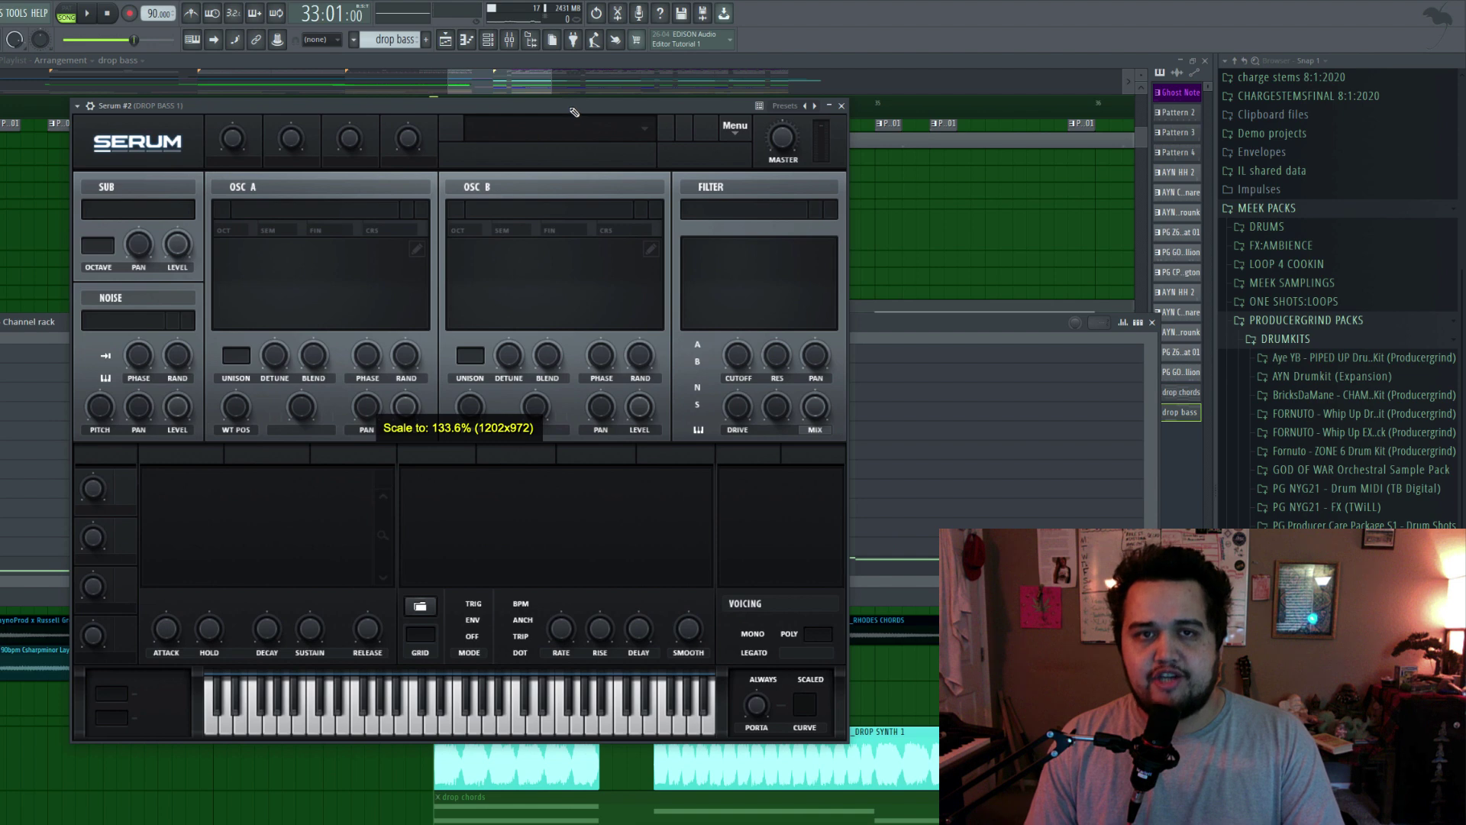
Step: Inspect the effects and oscillators of the BS - Virtual Reese patch on DROP BASS 1 and listen to the bass
drag(567, 112, 621, 164)
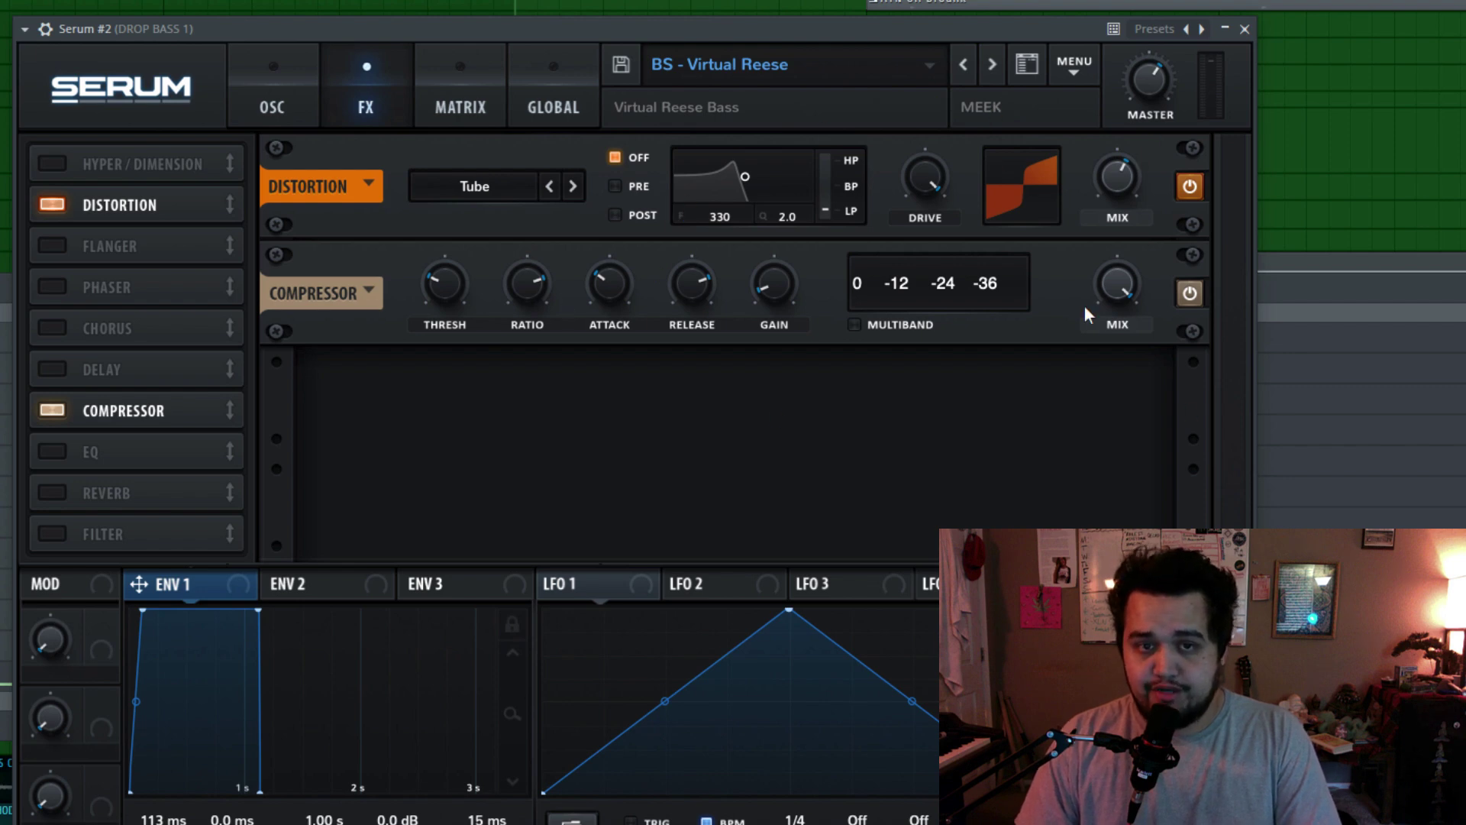
click(299, 78)
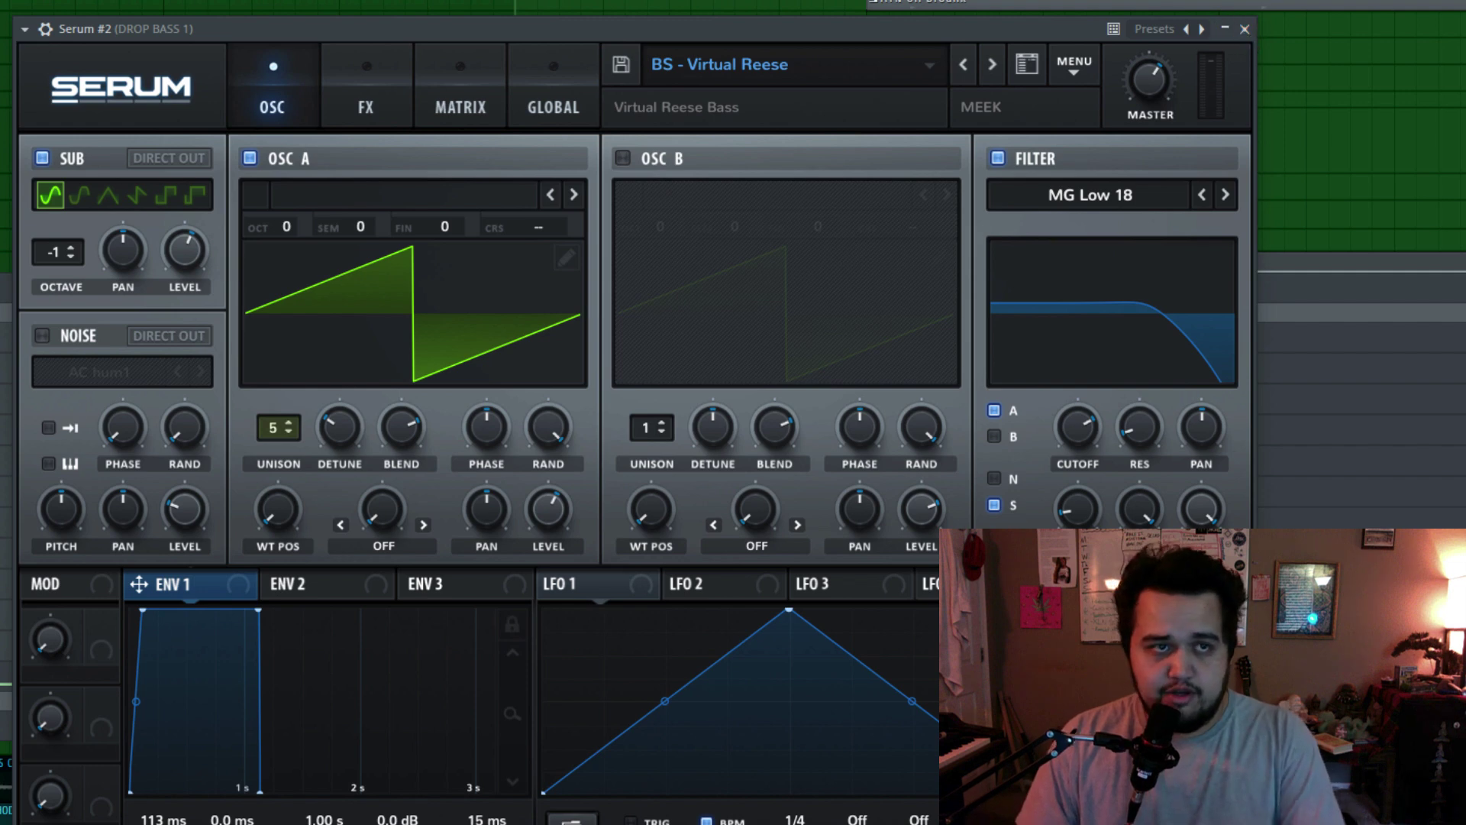
key(space)
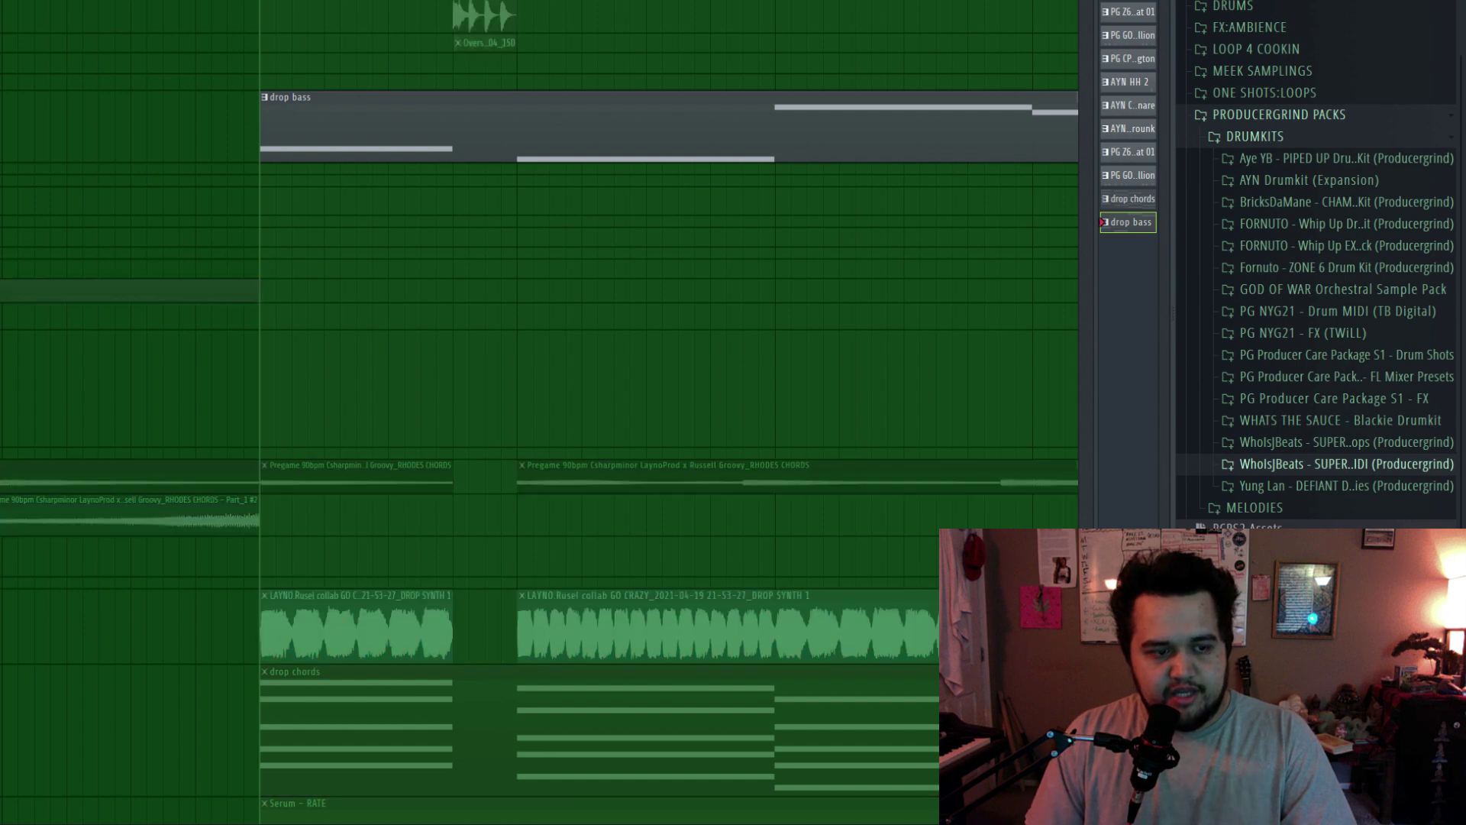
Step: Enable the DROP SYNTH 1 track and listen to it together with the drop bass from bar 33
click(1, 626)
key(space)
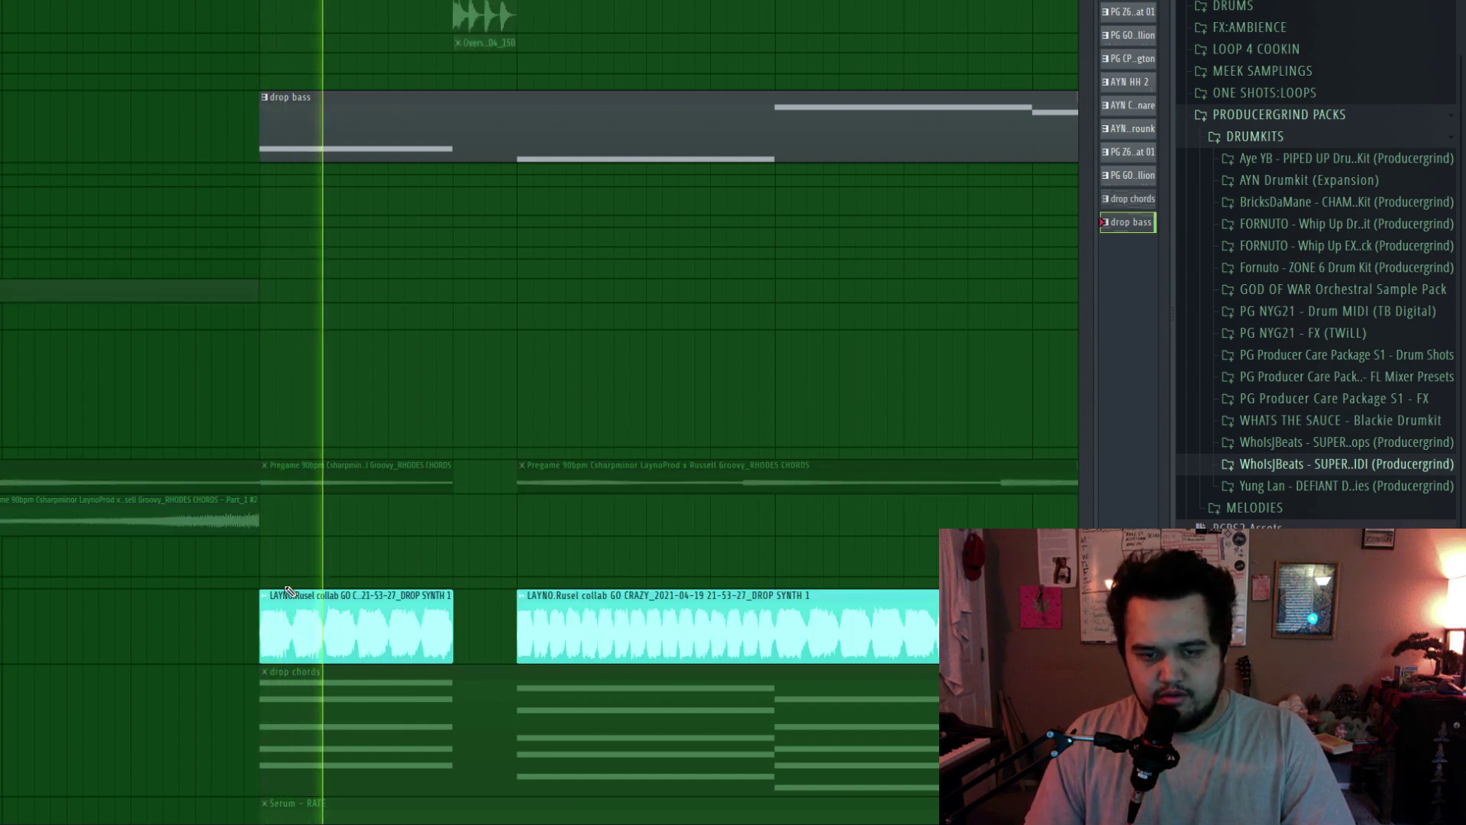
scroll(288, 592, up, 5)
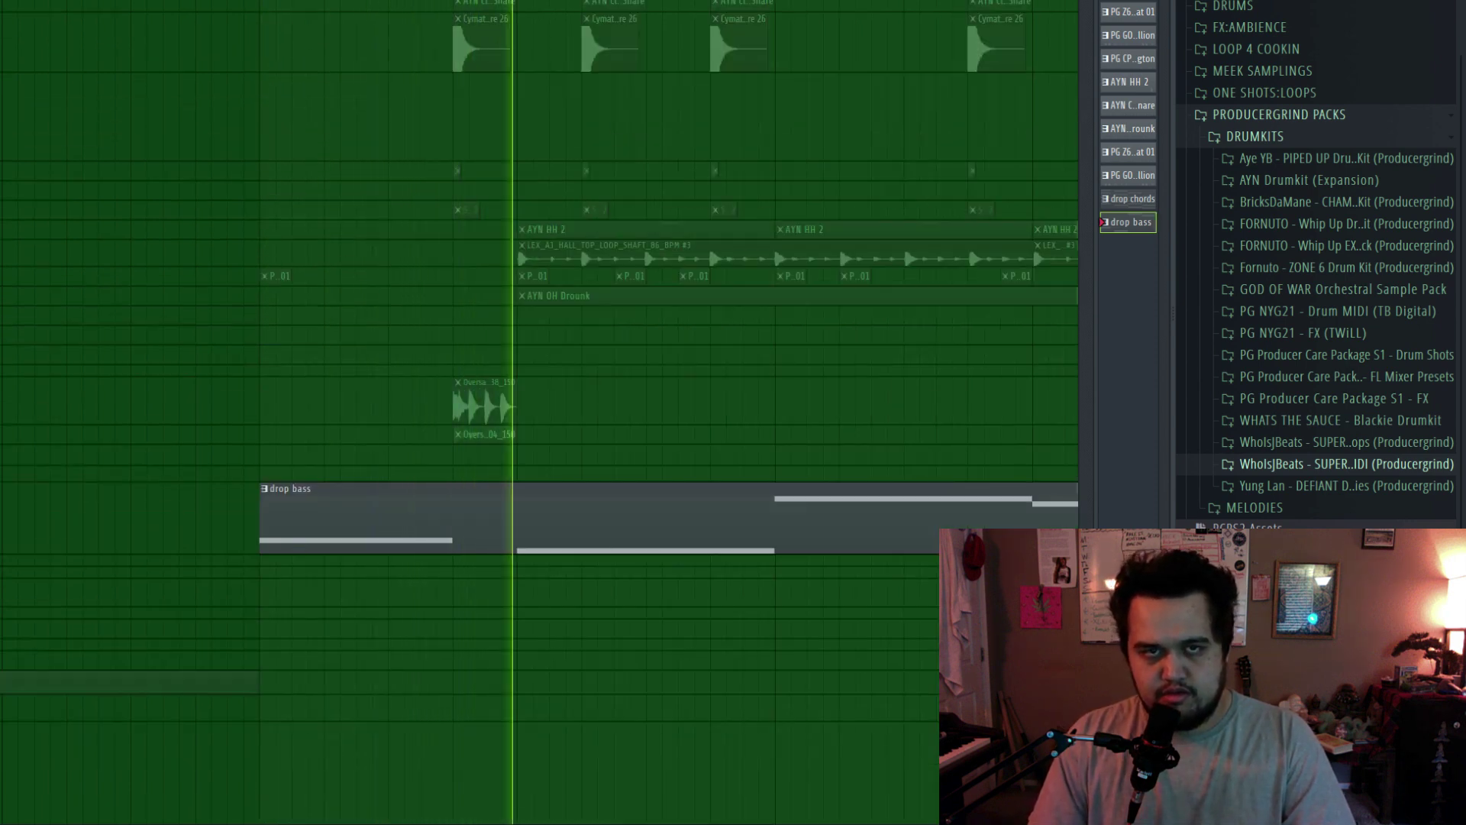
key(space)
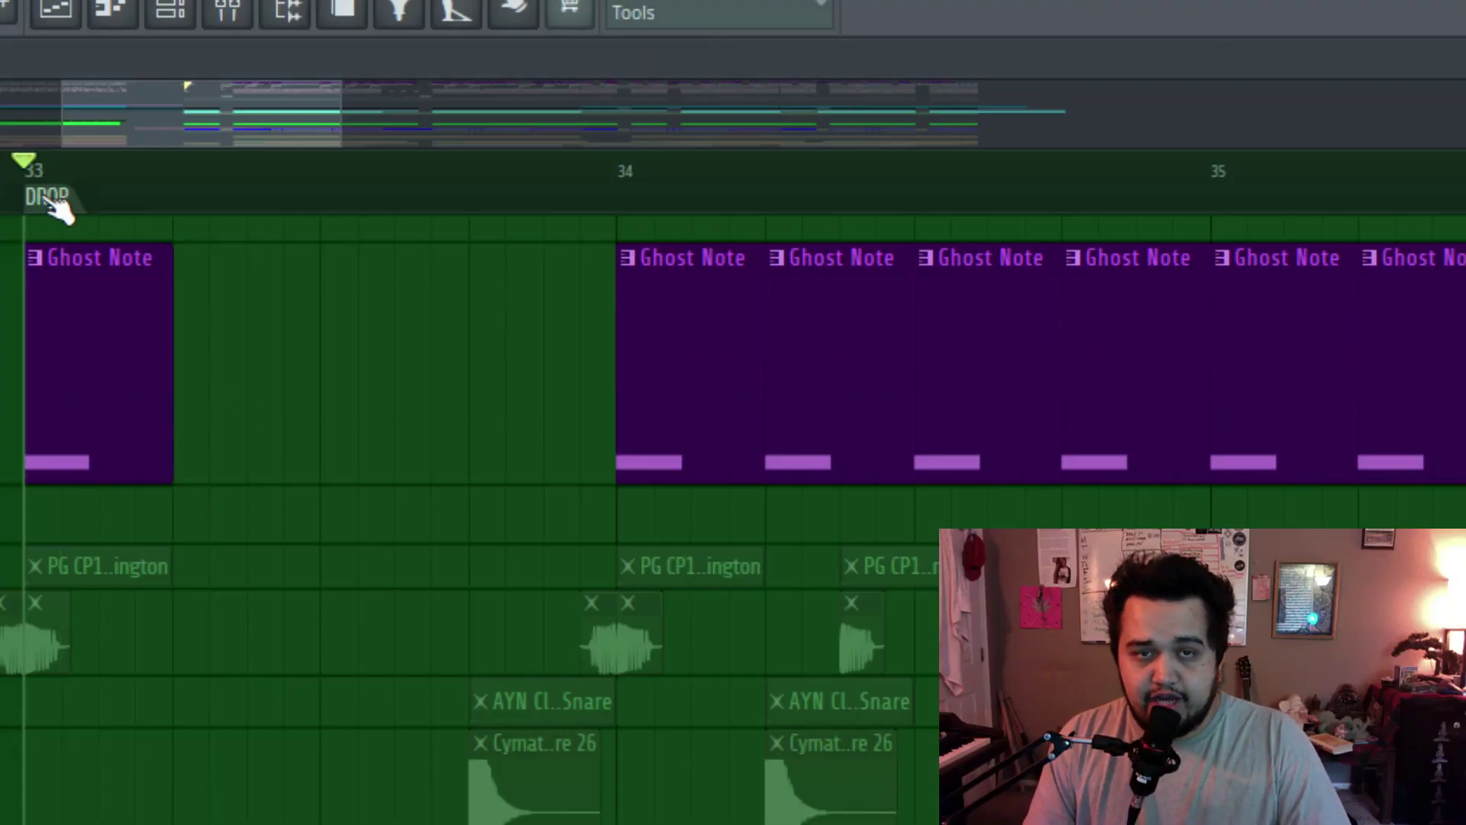
Step: Inspect the MIDI port setting of the SIDECHAIN ghost channel, close it, and bring up the mixer
click(183, 30)
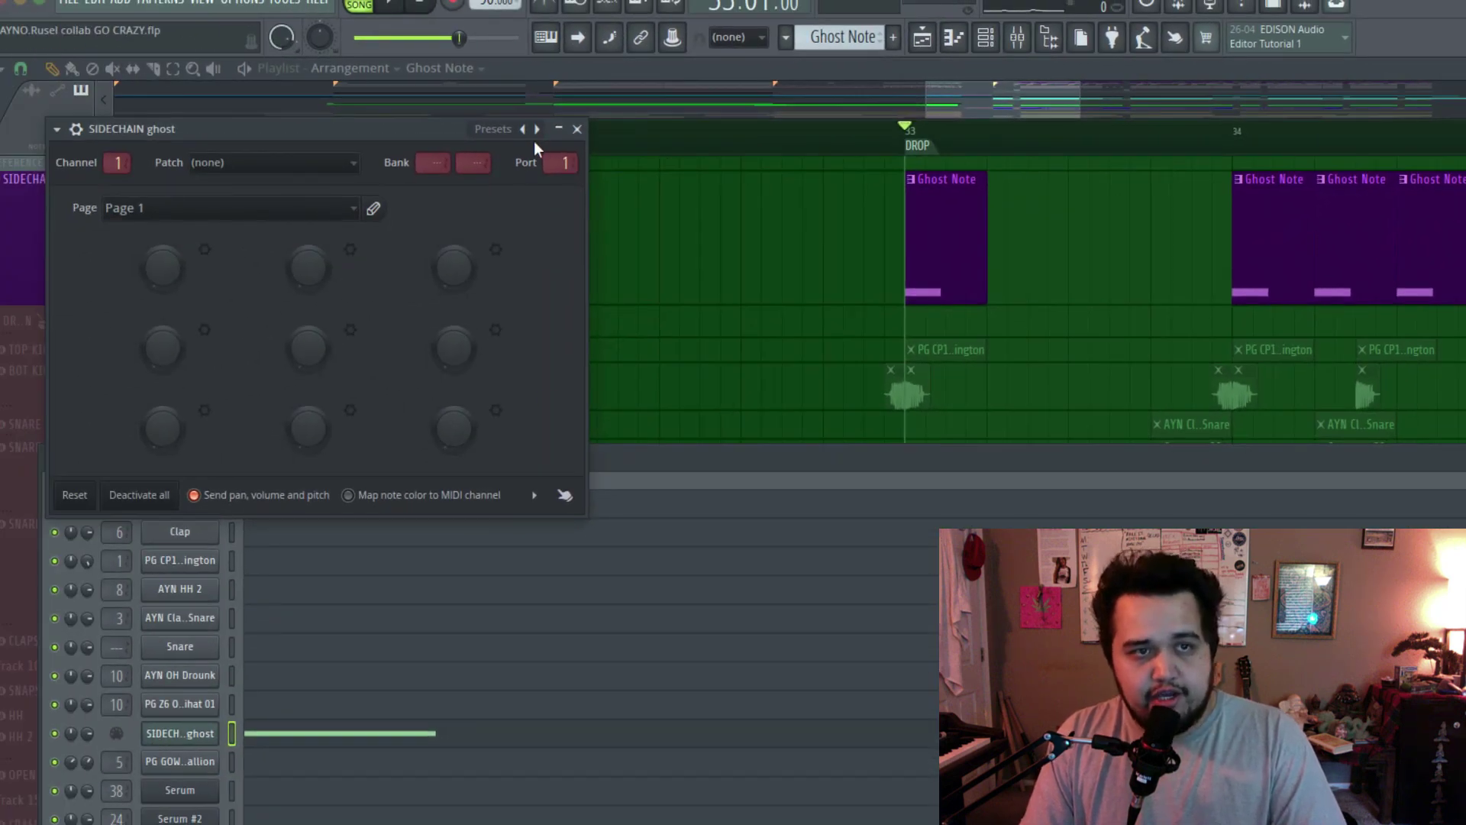
drag(413, 129, 568, 115)
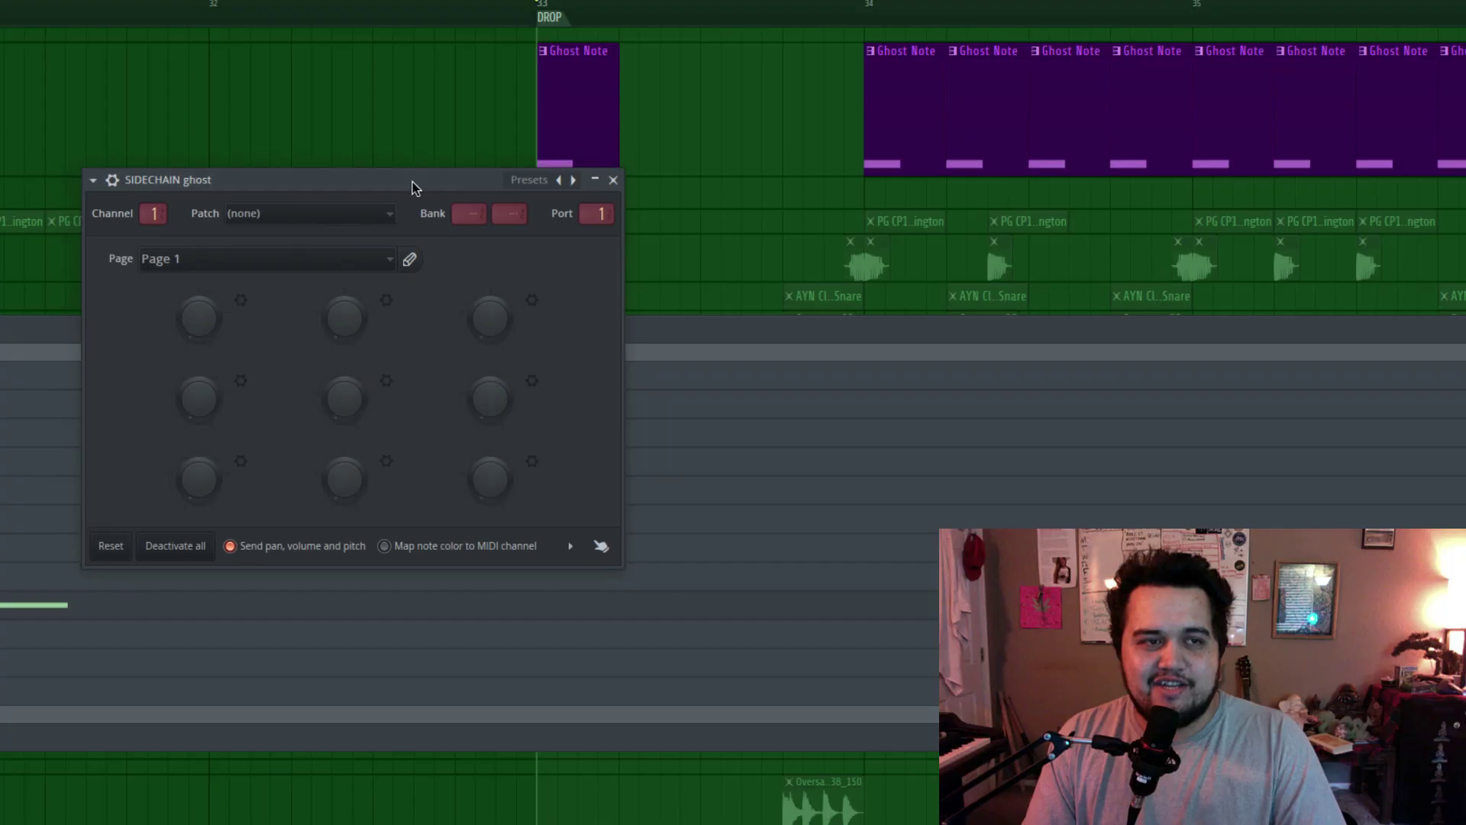
drag(412, 187, 504, 187)
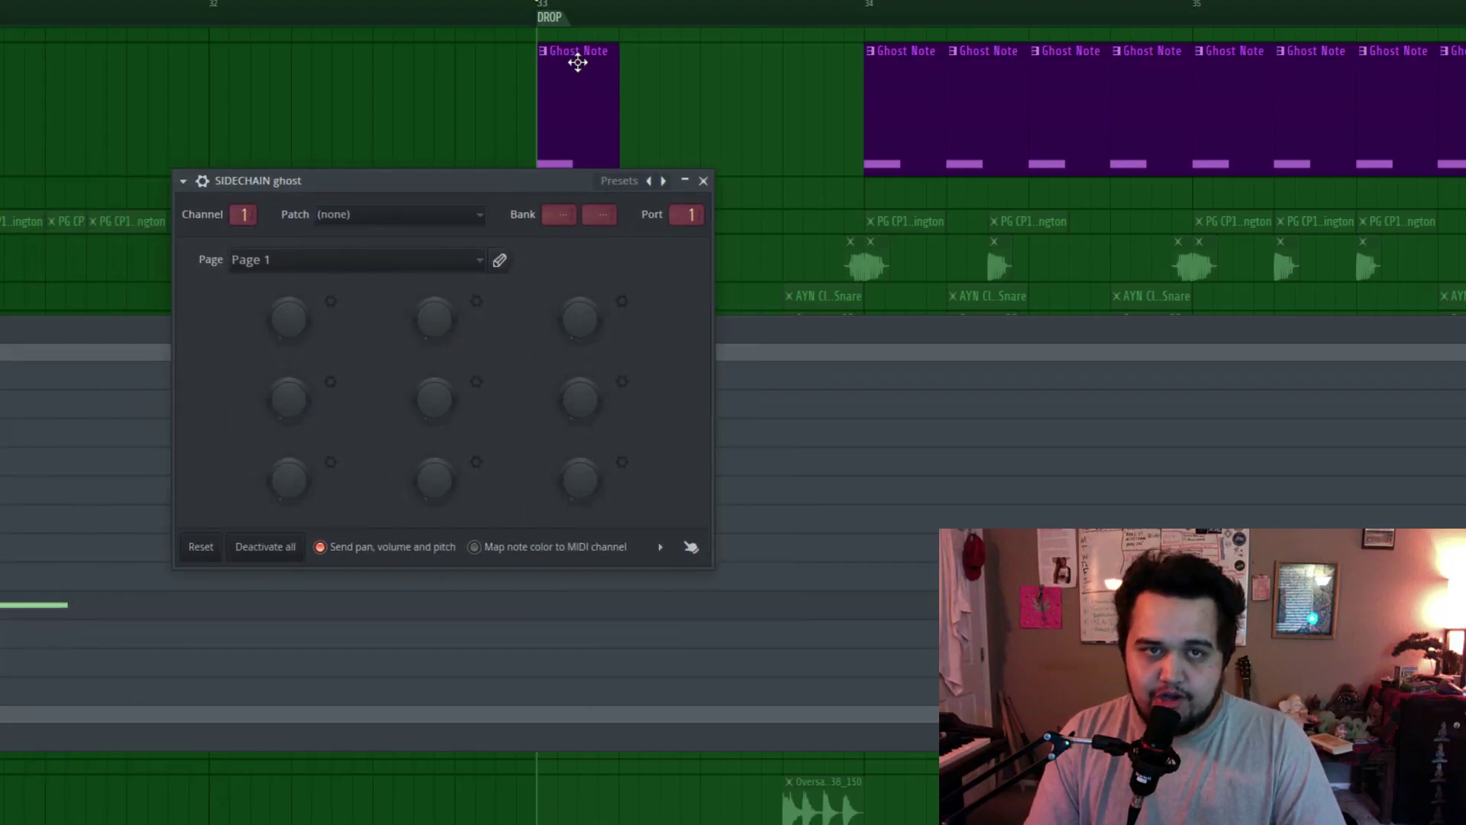
drag(327, 178, 337, 189)
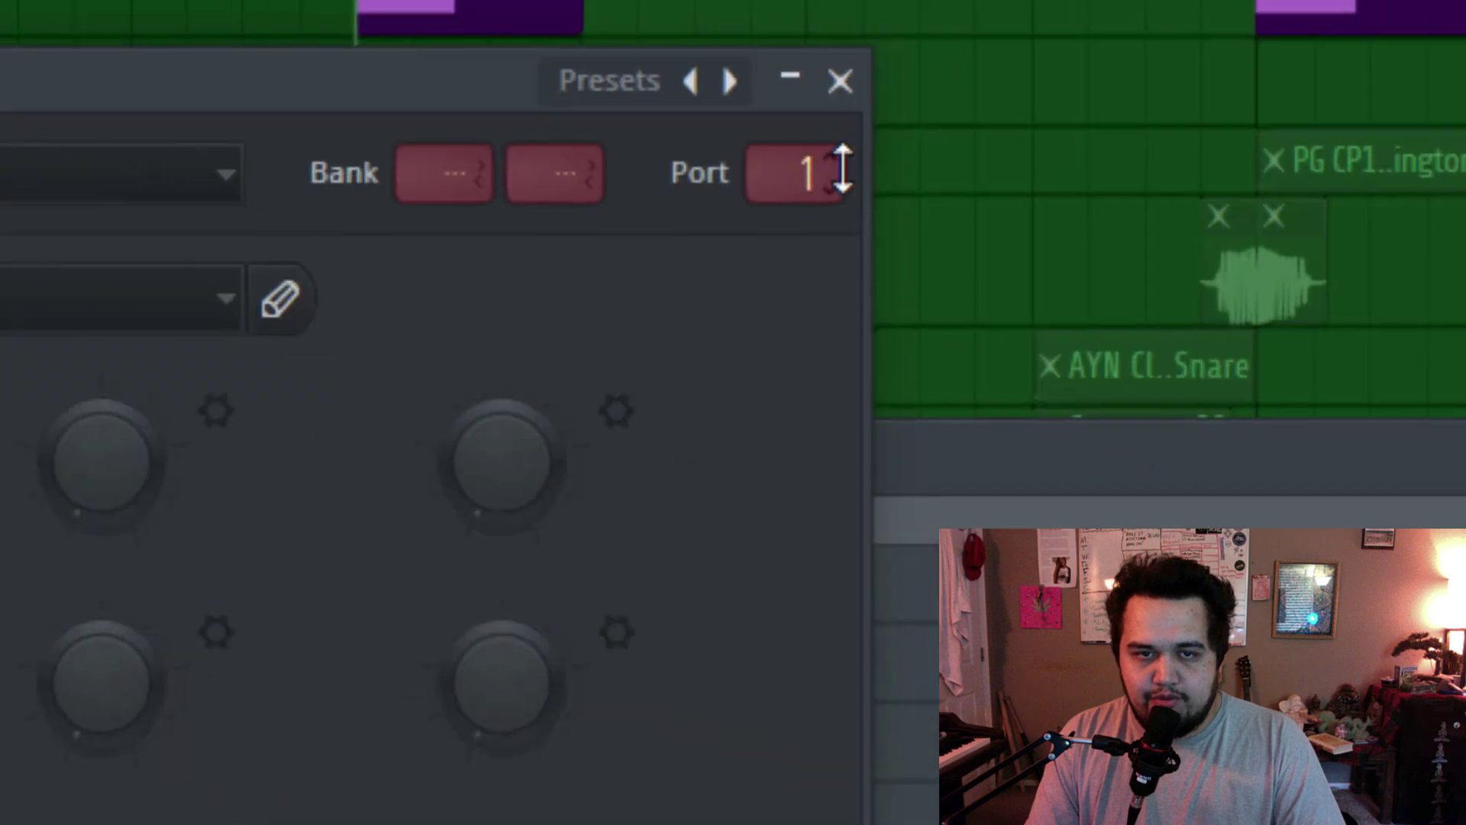
click(798, 71)
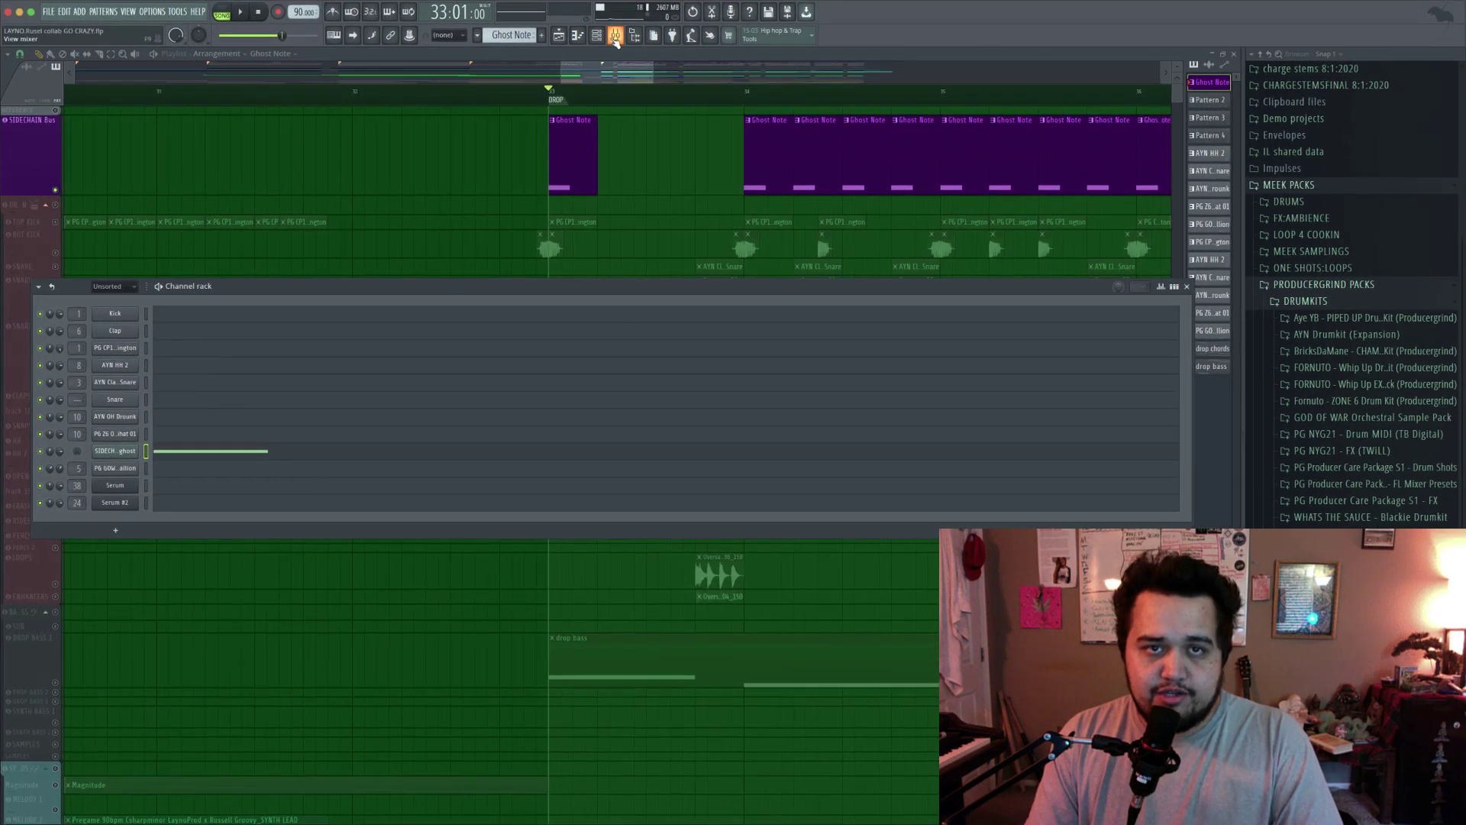
click(615, 37)
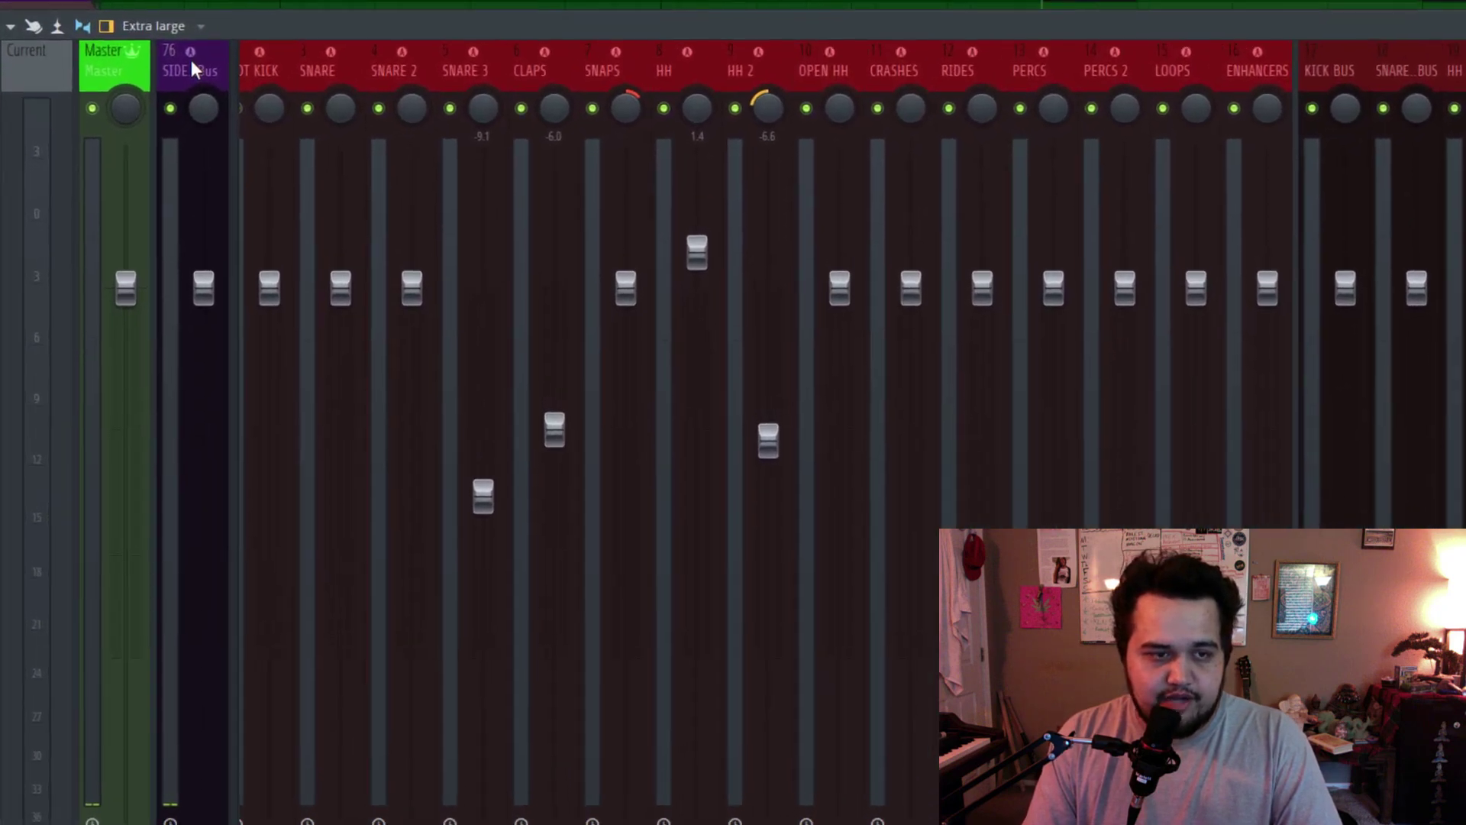
Step: Open ShaperBox on the SIDECHAIN Bus mixer track, inspect its MIDI input port setting, and return to the plugin view
click(111, 228)
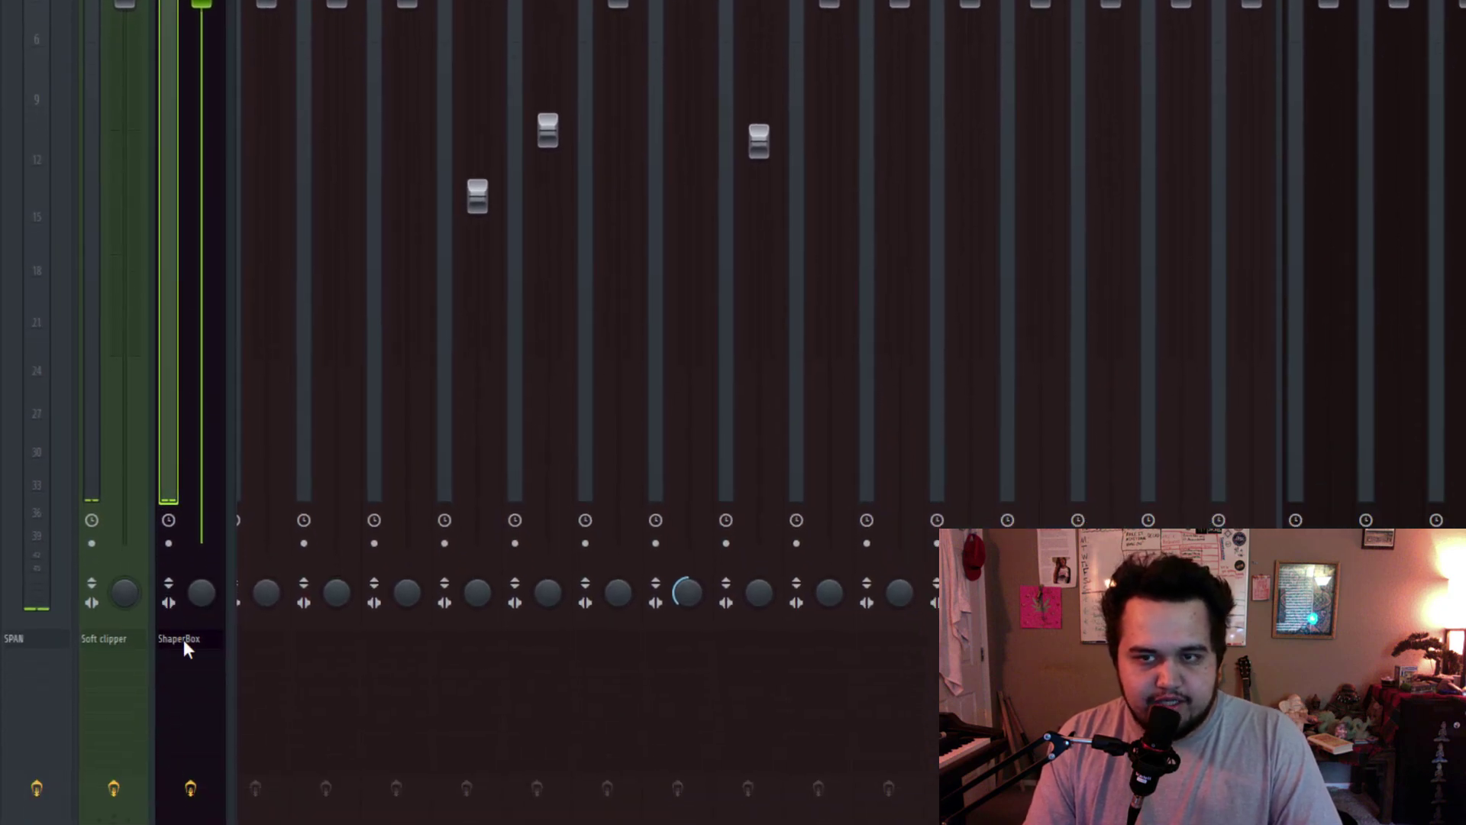
click(184, 639)
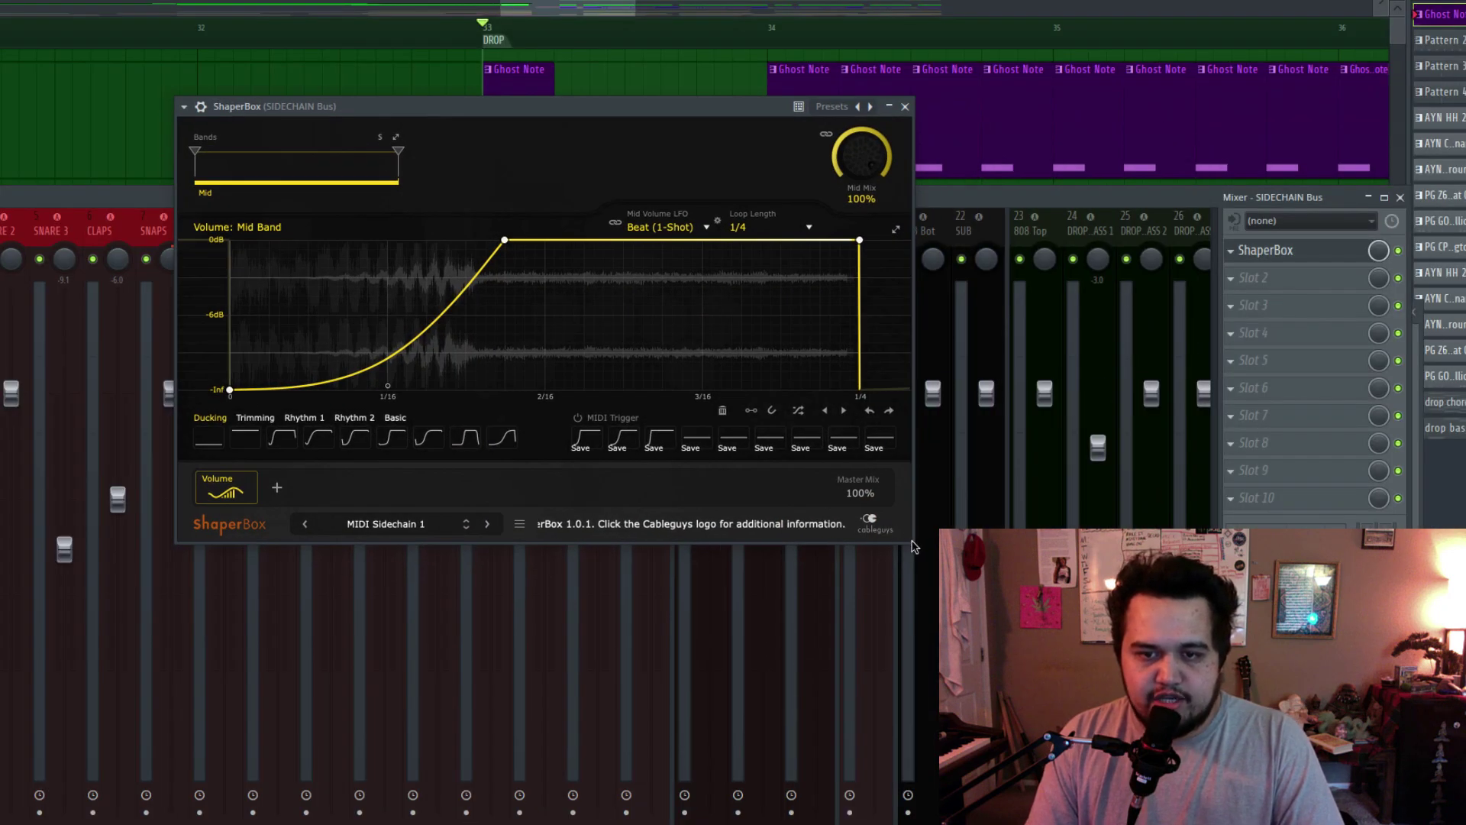
drag(912, 540, 938, 581)
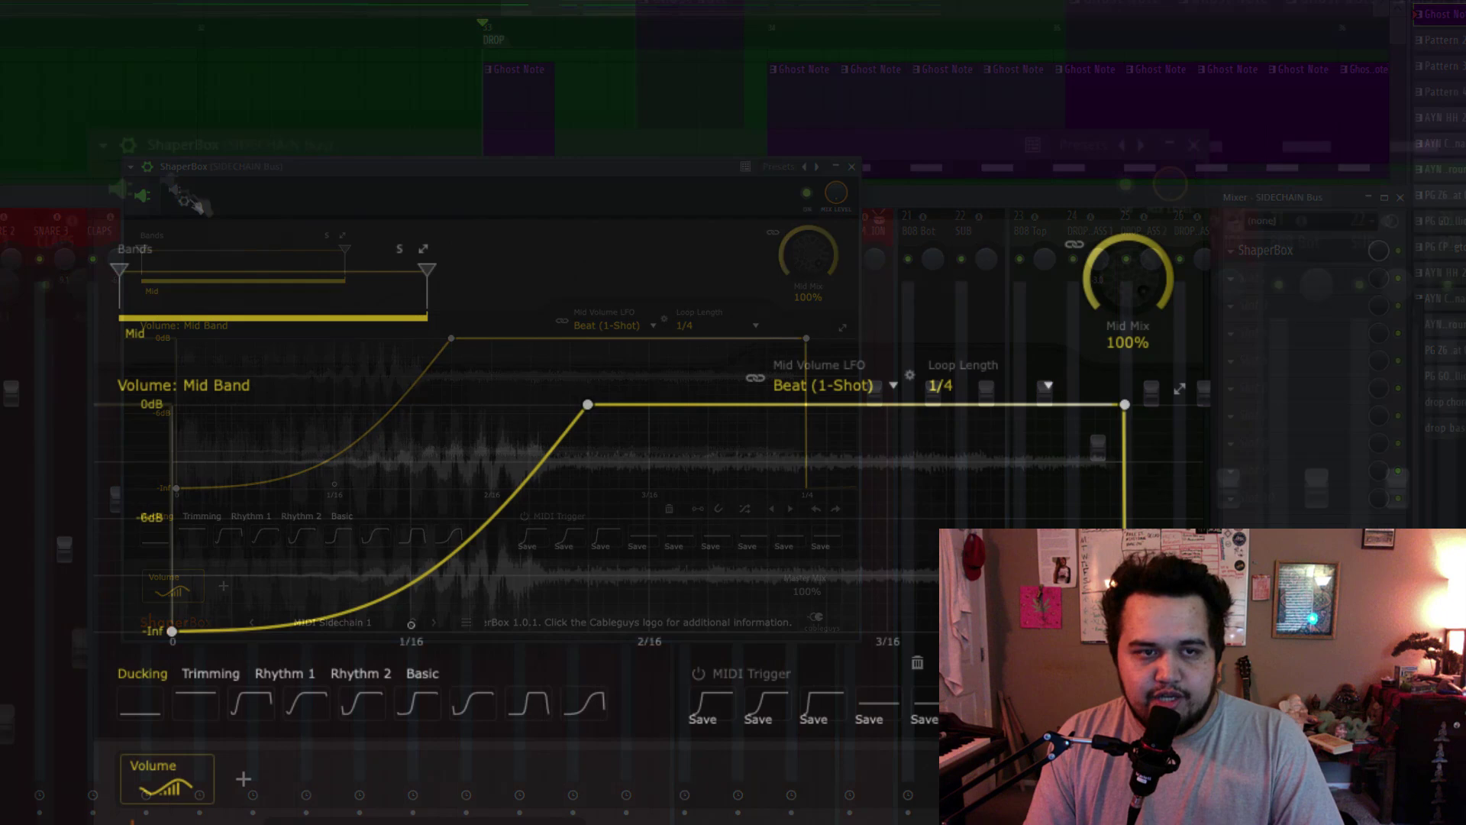
click(194, 197)
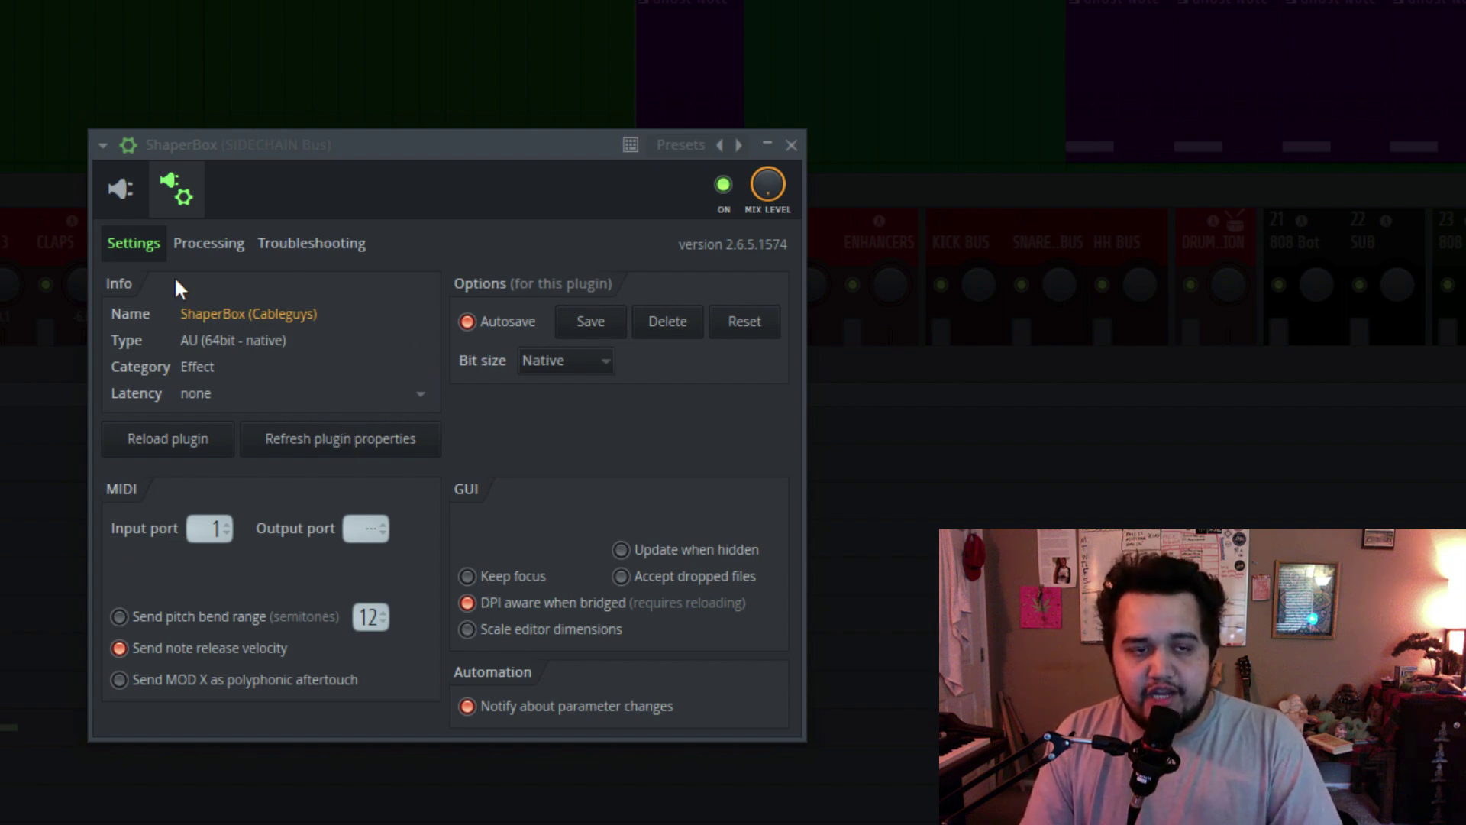
click(120, 188)
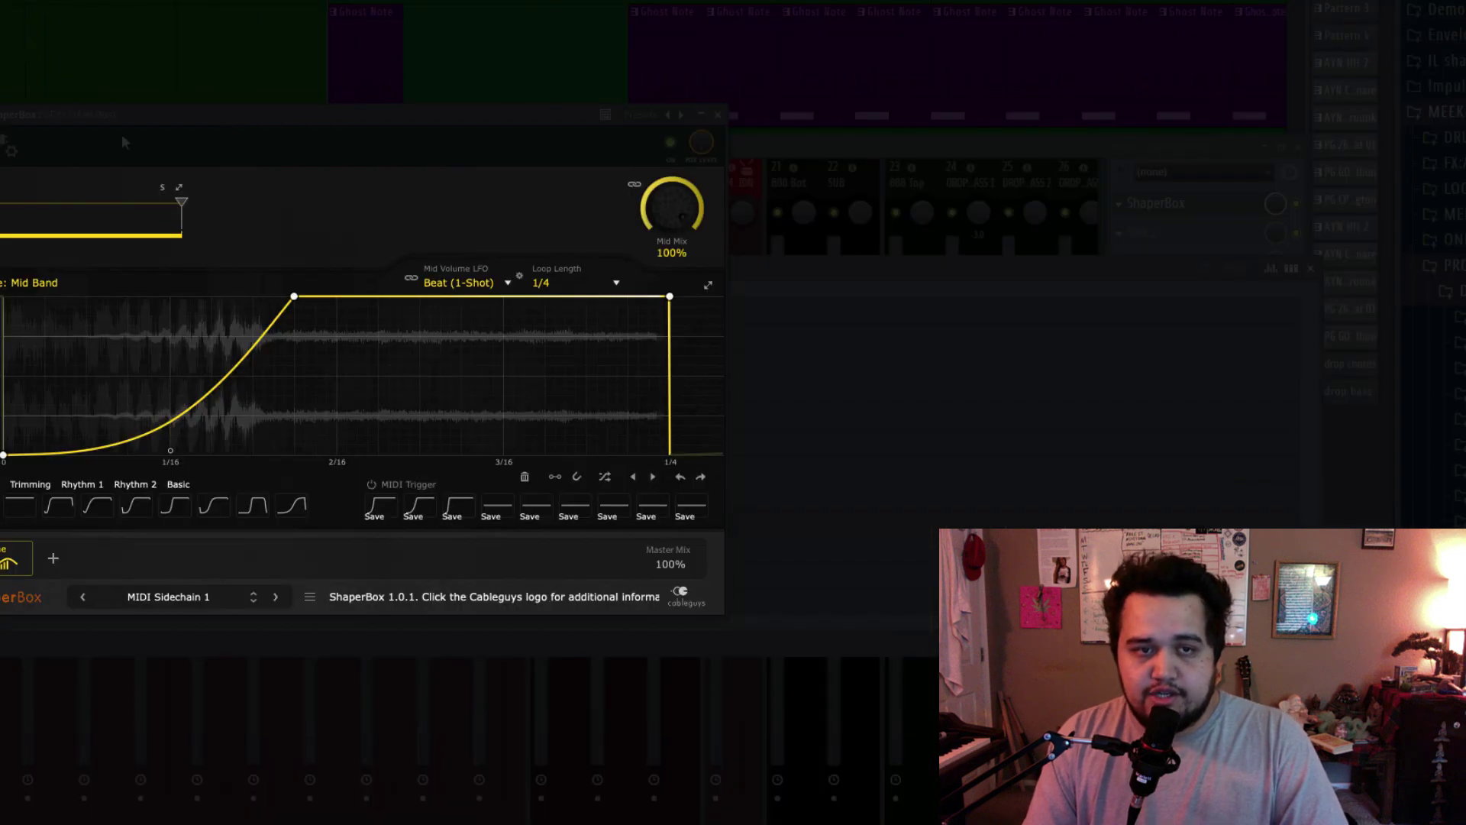
Step: Review ShaperBox's volume LFO modes, keeping Beat (1-Shot), and look over the Loop Length options without changing the selection
click(129, 145)
drag(360, 128, 474, 177)
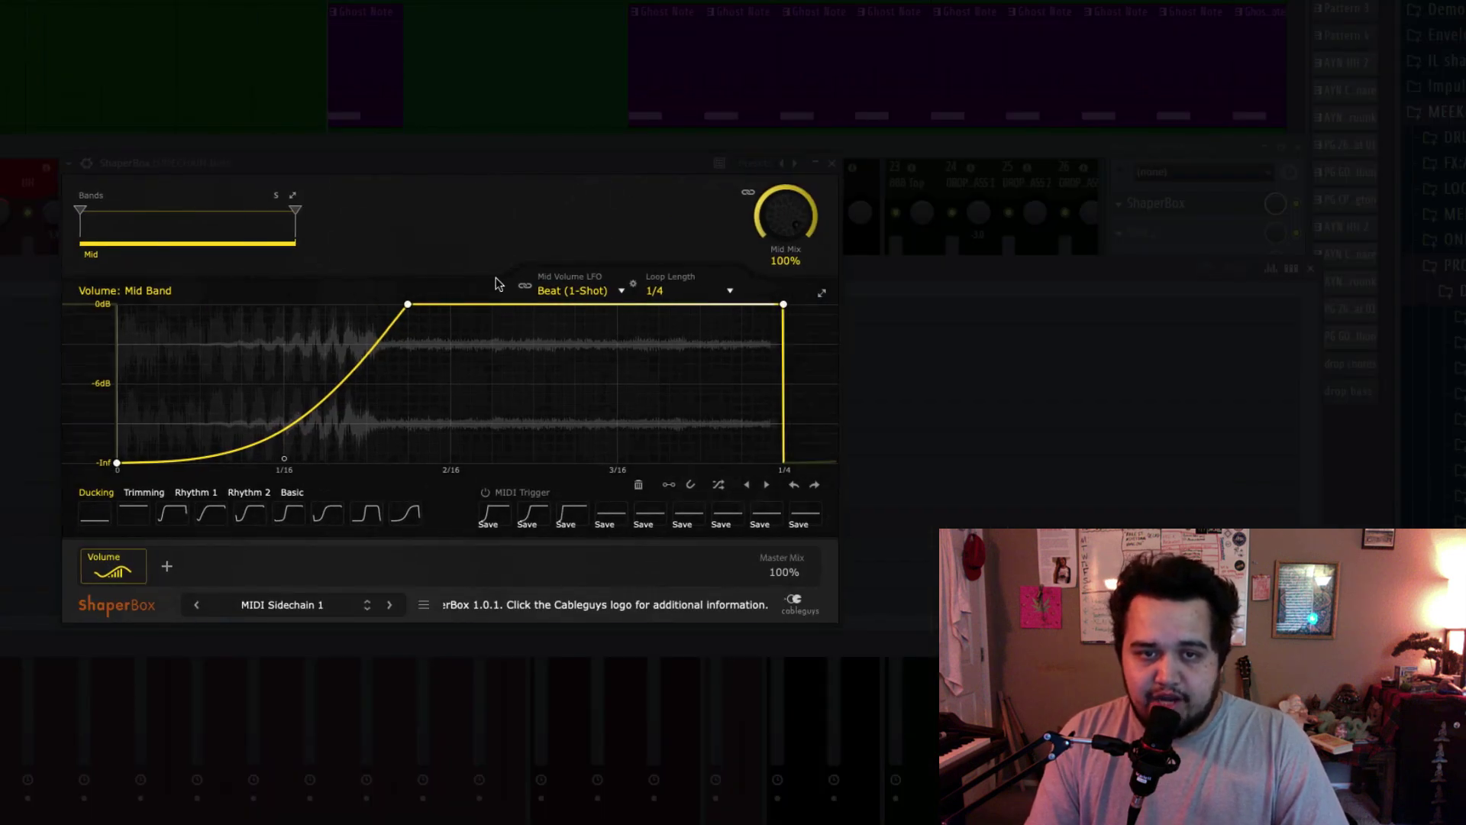
click(605, 294)
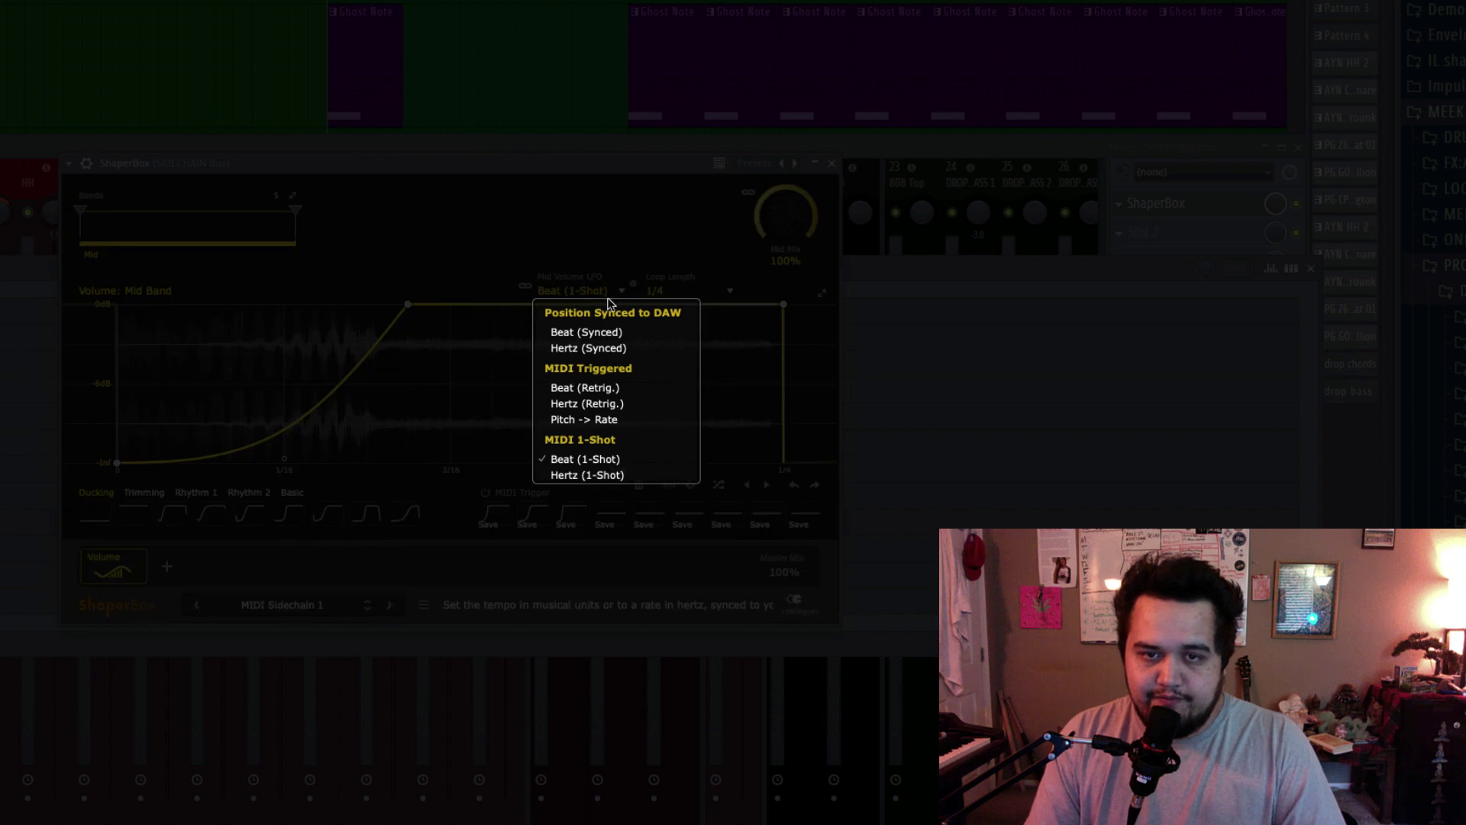
click(602, 459)
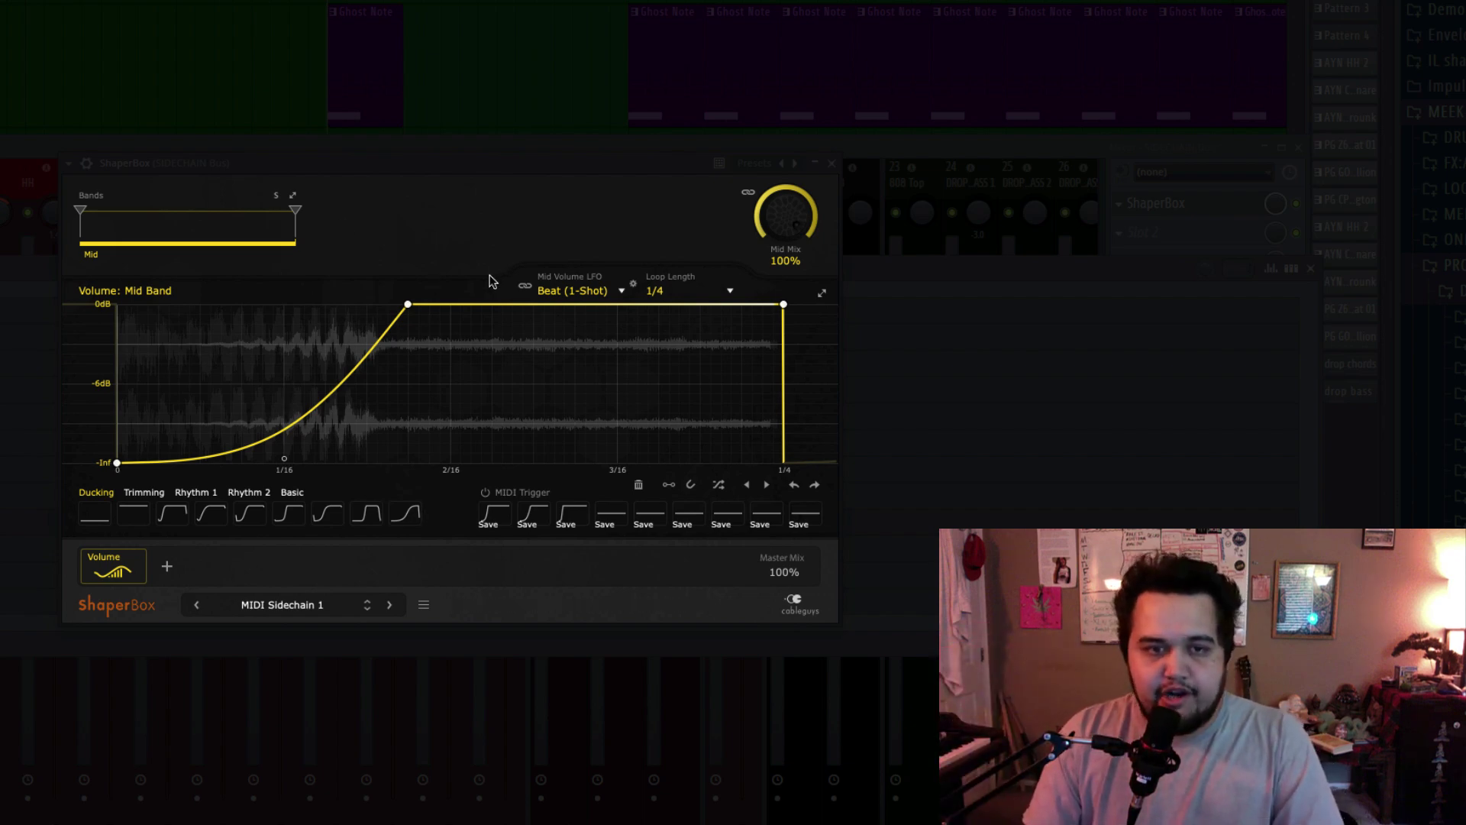
click(727, 291)
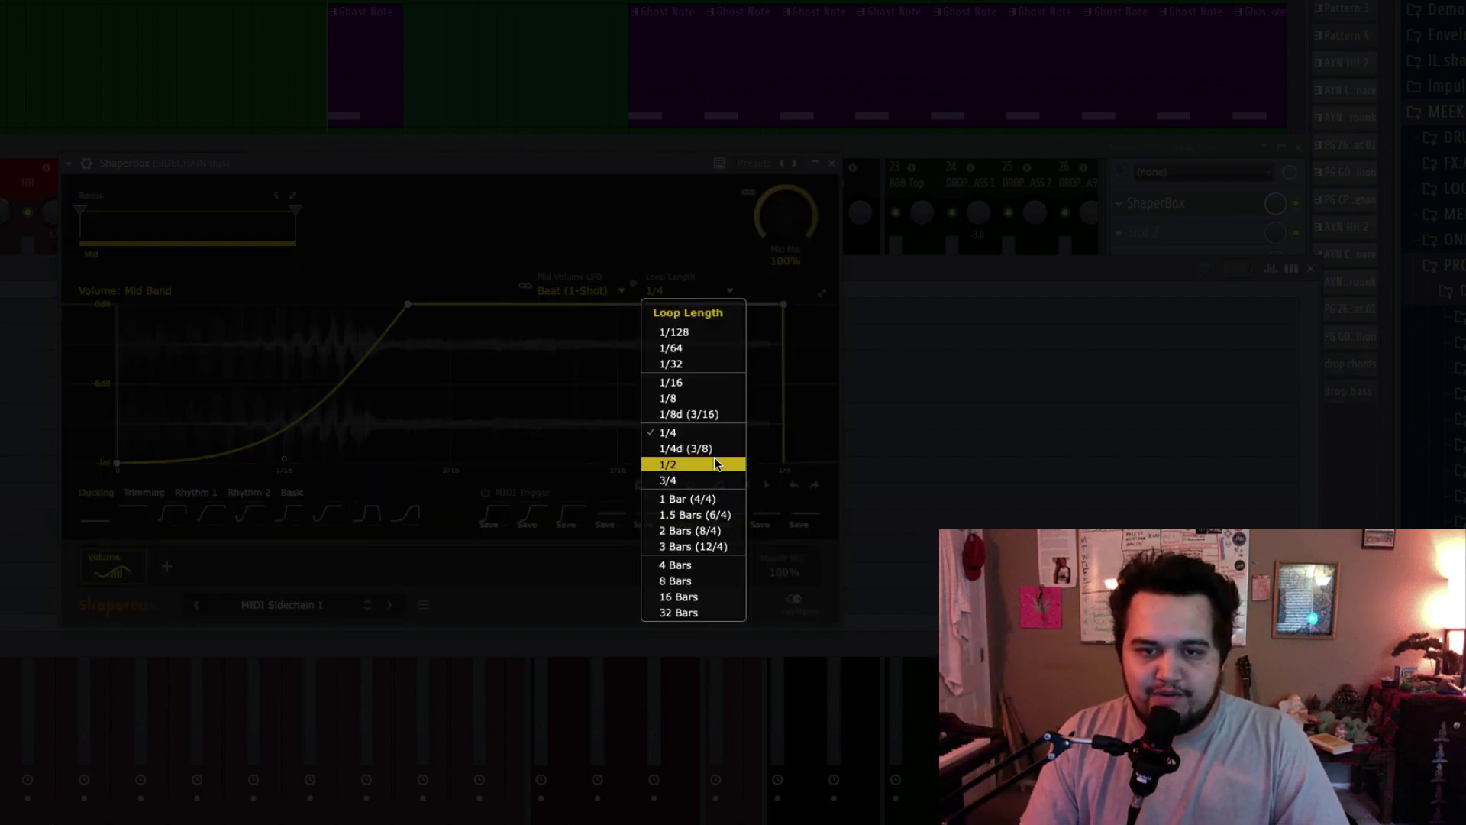
click(629, 166)
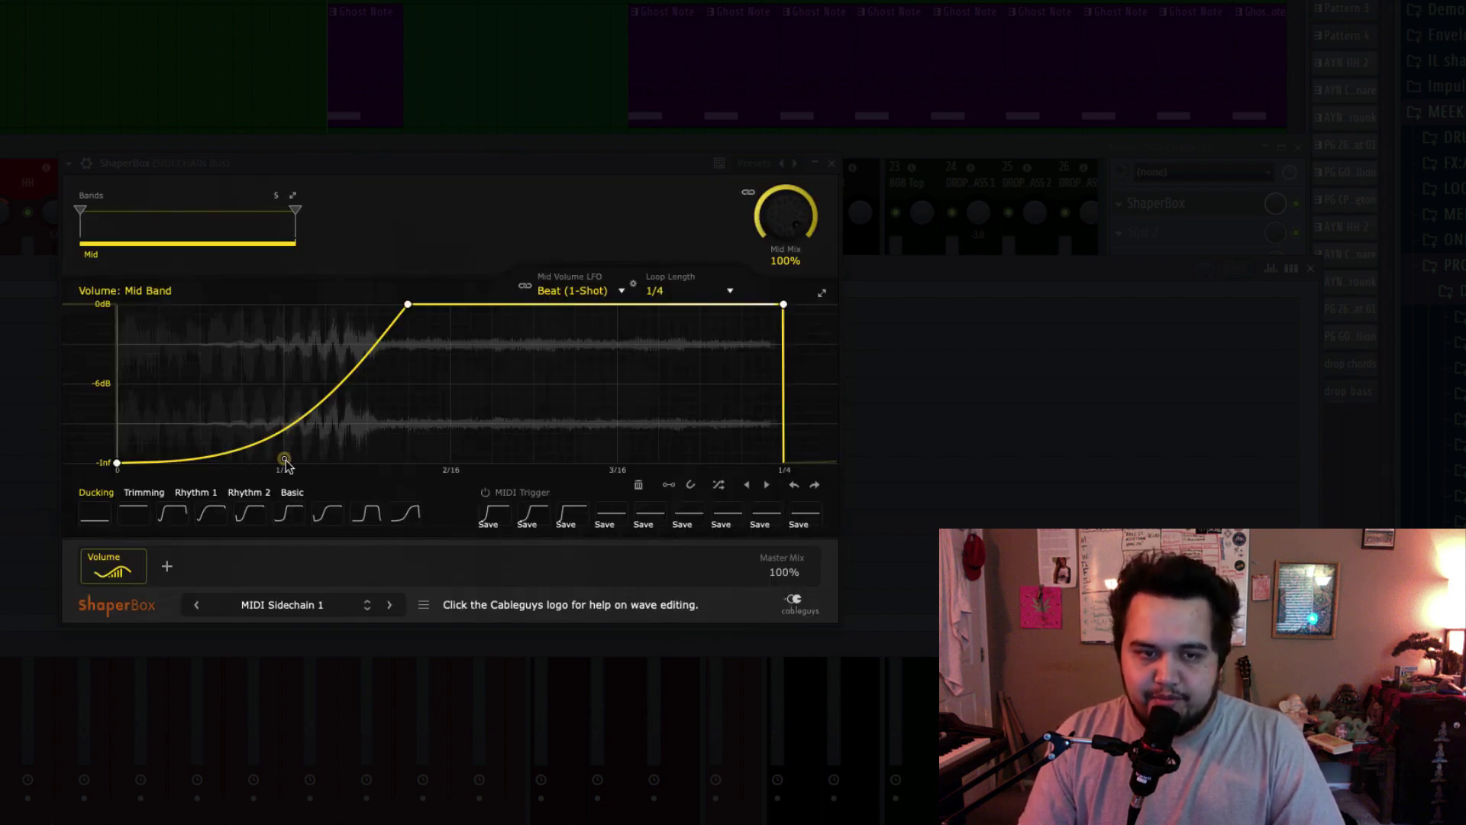
Step: Bring up the playlist behind ShaperBox and play the drop to observe the ghost notes triggering the volume ducking curve
key(F5)
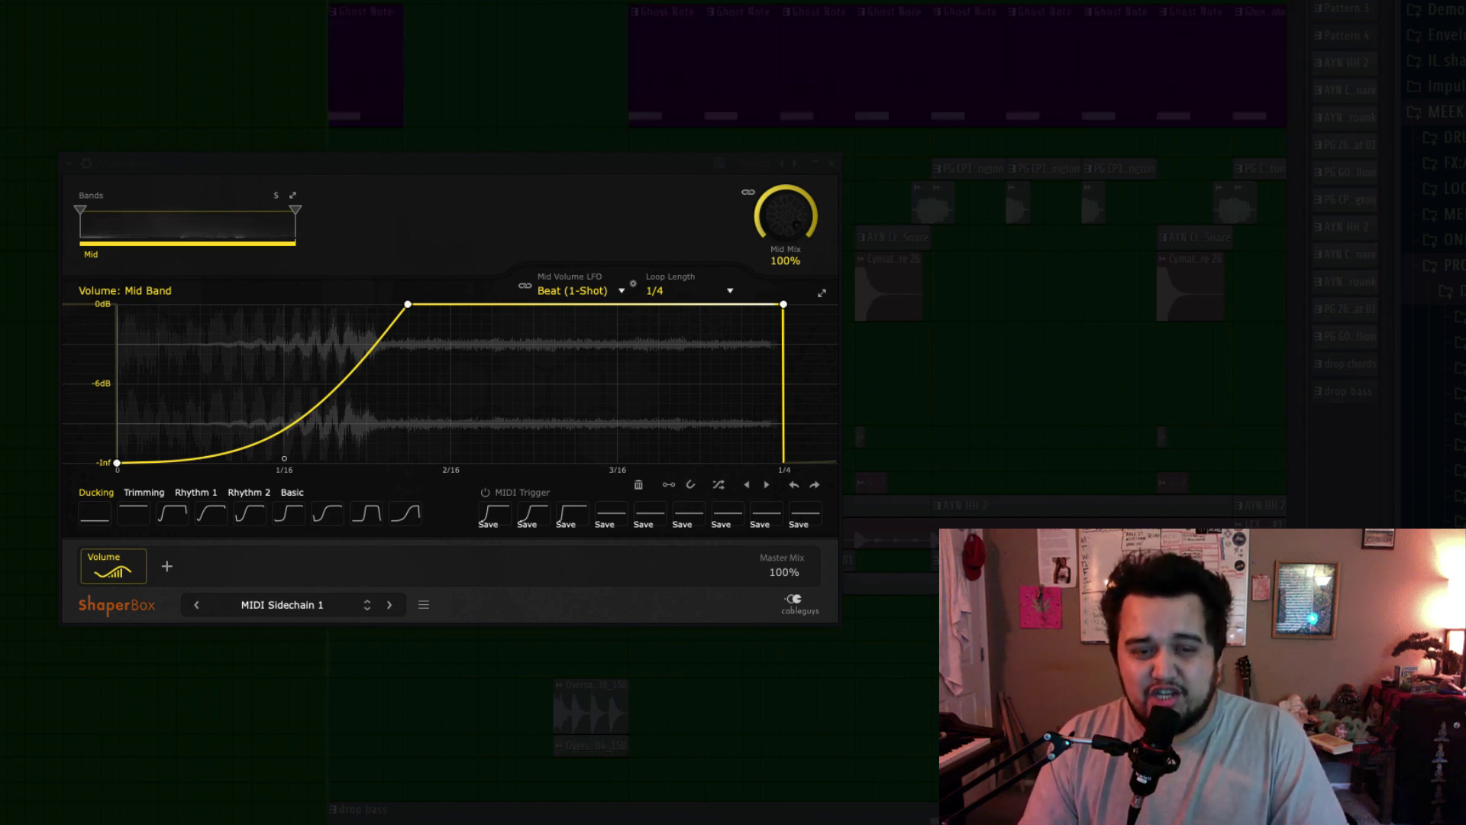
key(space)
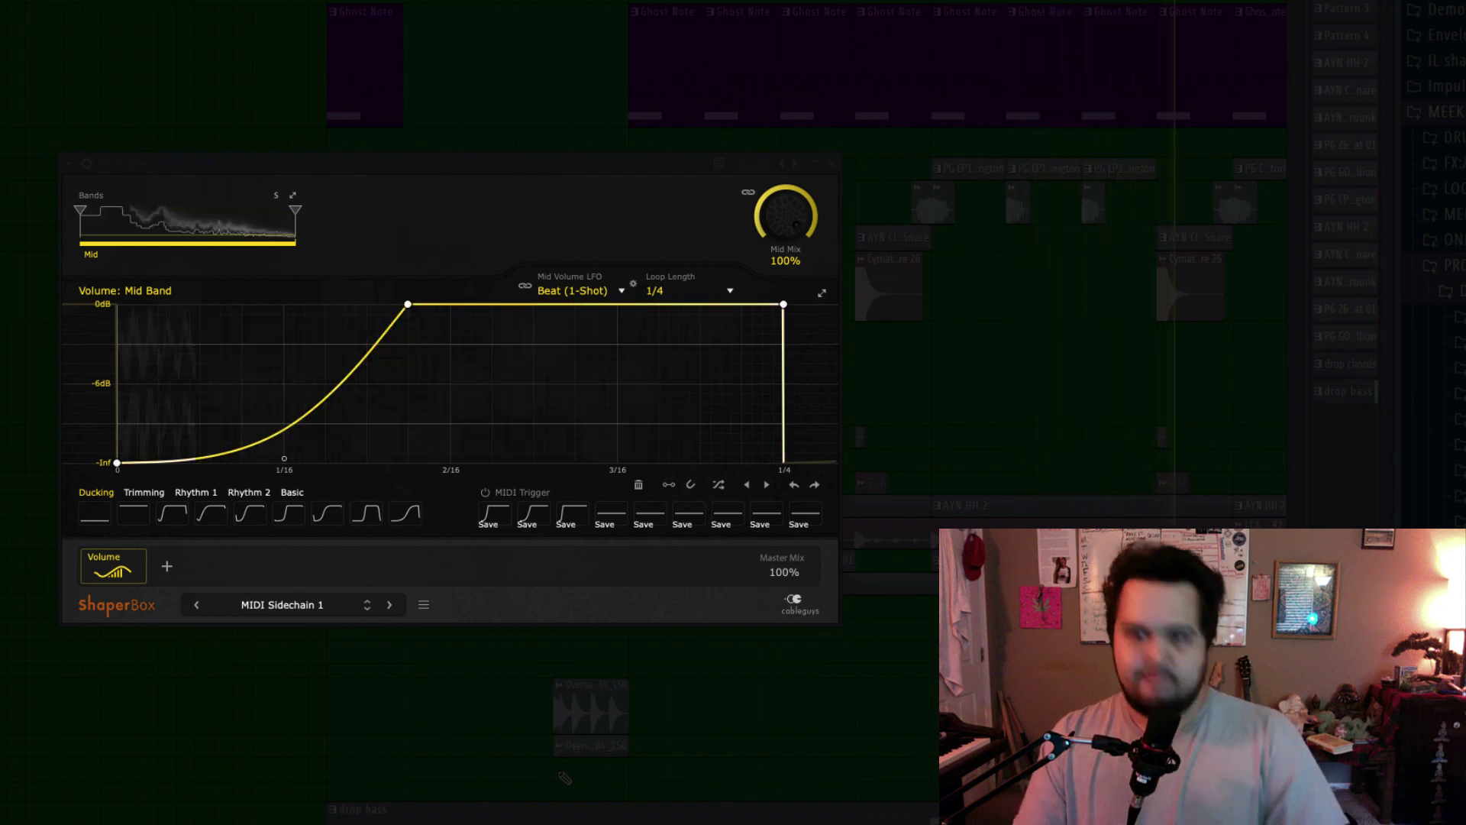
key(space)
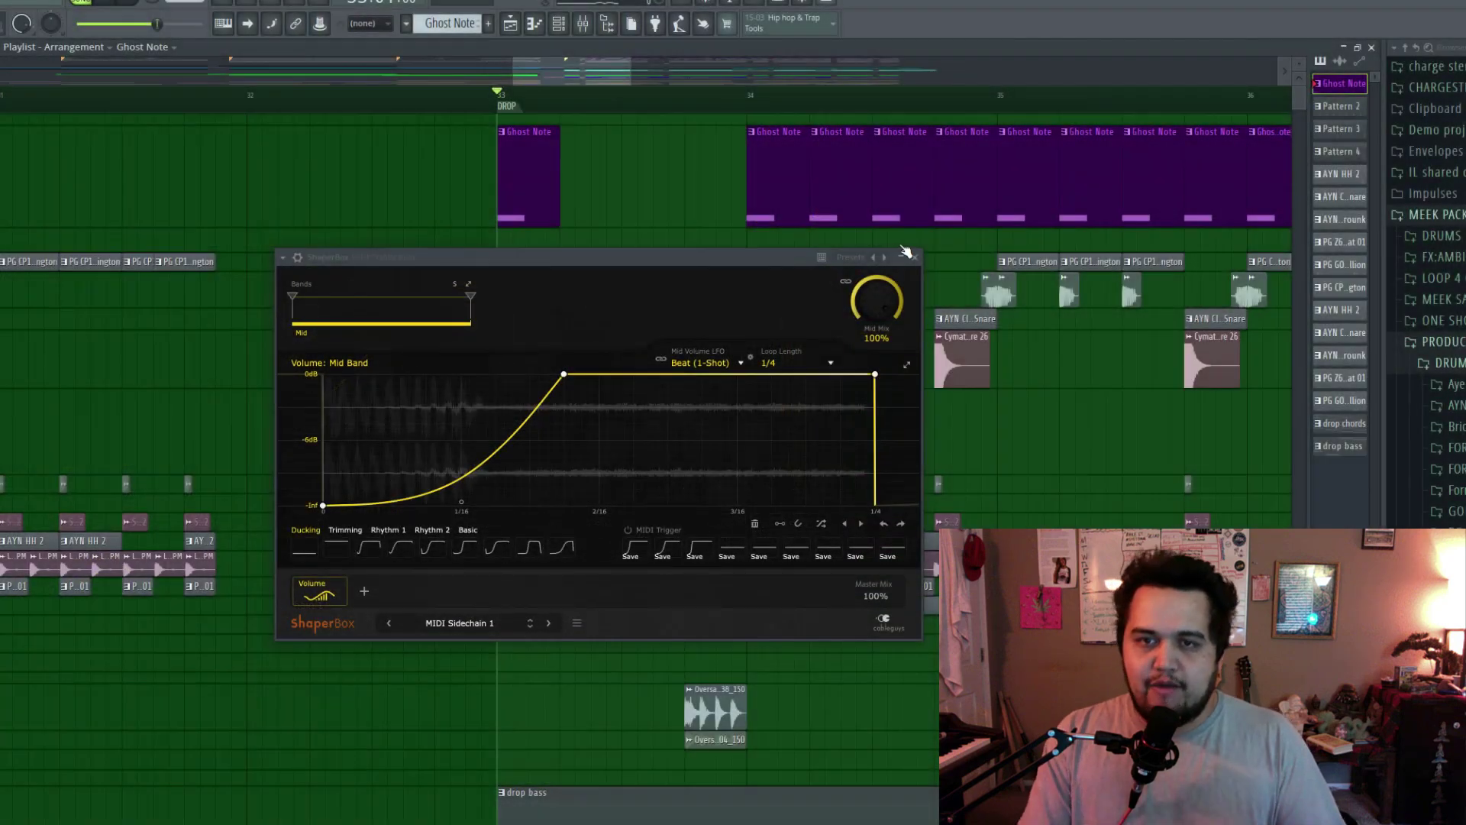
Step: Close ShaperBox and view the full drop arrangement from bar 33 in the playlist
click(919, 258)
drag(630, 79, 900, 97)
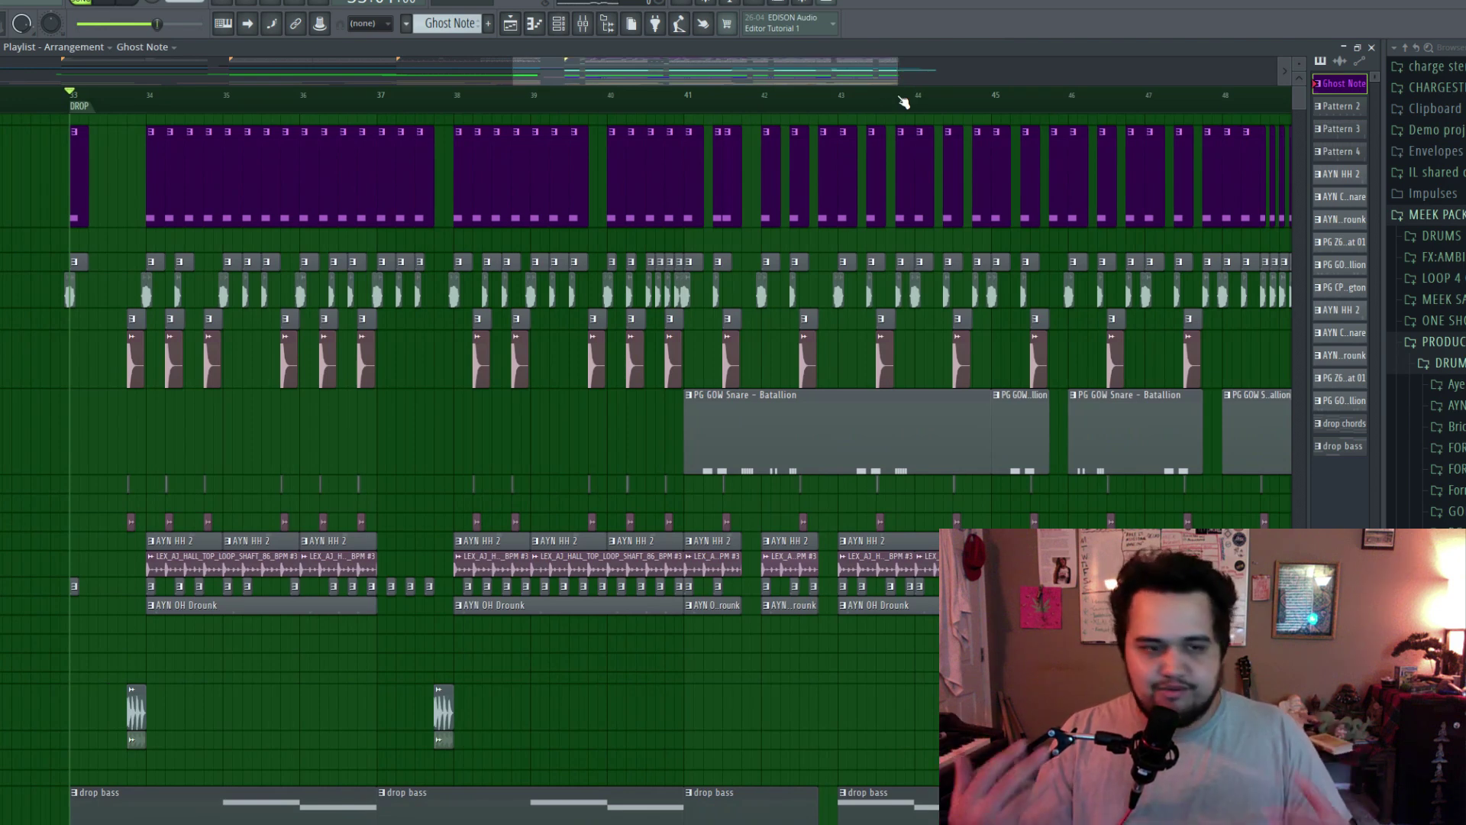
key(space)
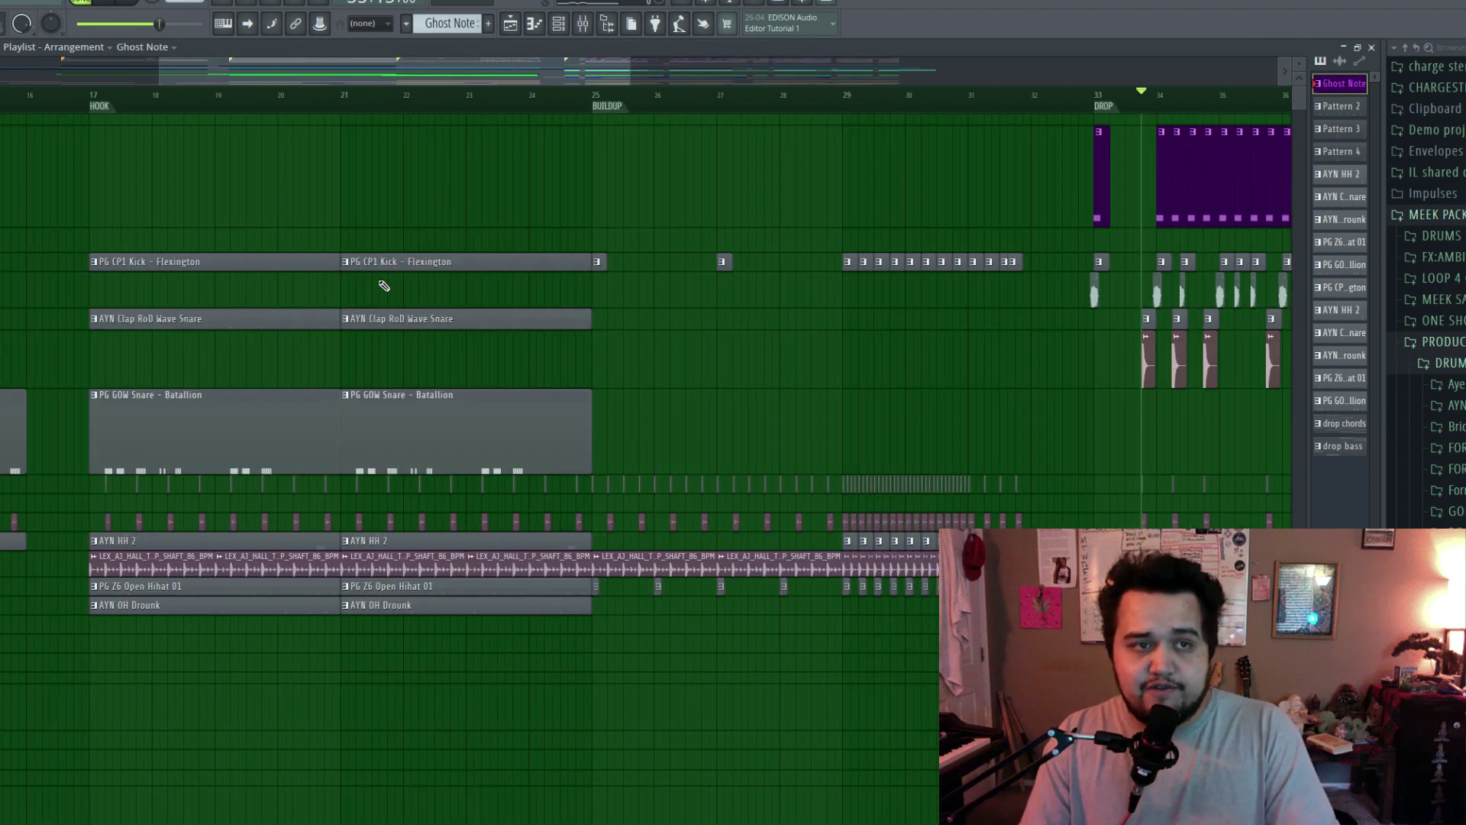
drag(350, 62, 683, 102)
Step: Solo the drop's snare sample track and the effect sample tracks just before bar 34 in turn, listen, and re-enable all tracks
right_click(1, 359)
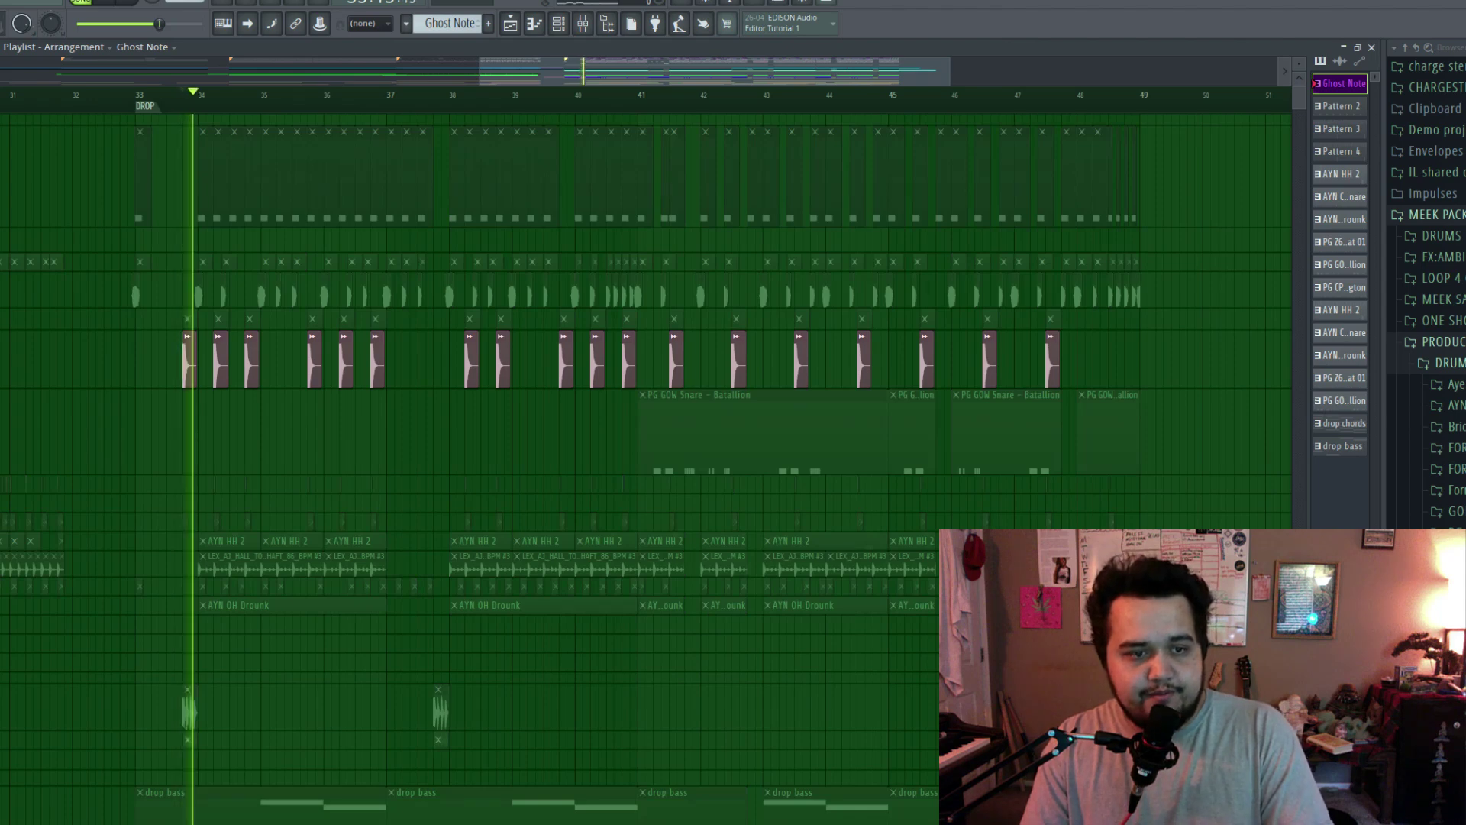
right_click(2, 710)
click(1, 740)
key(space)
key(space)
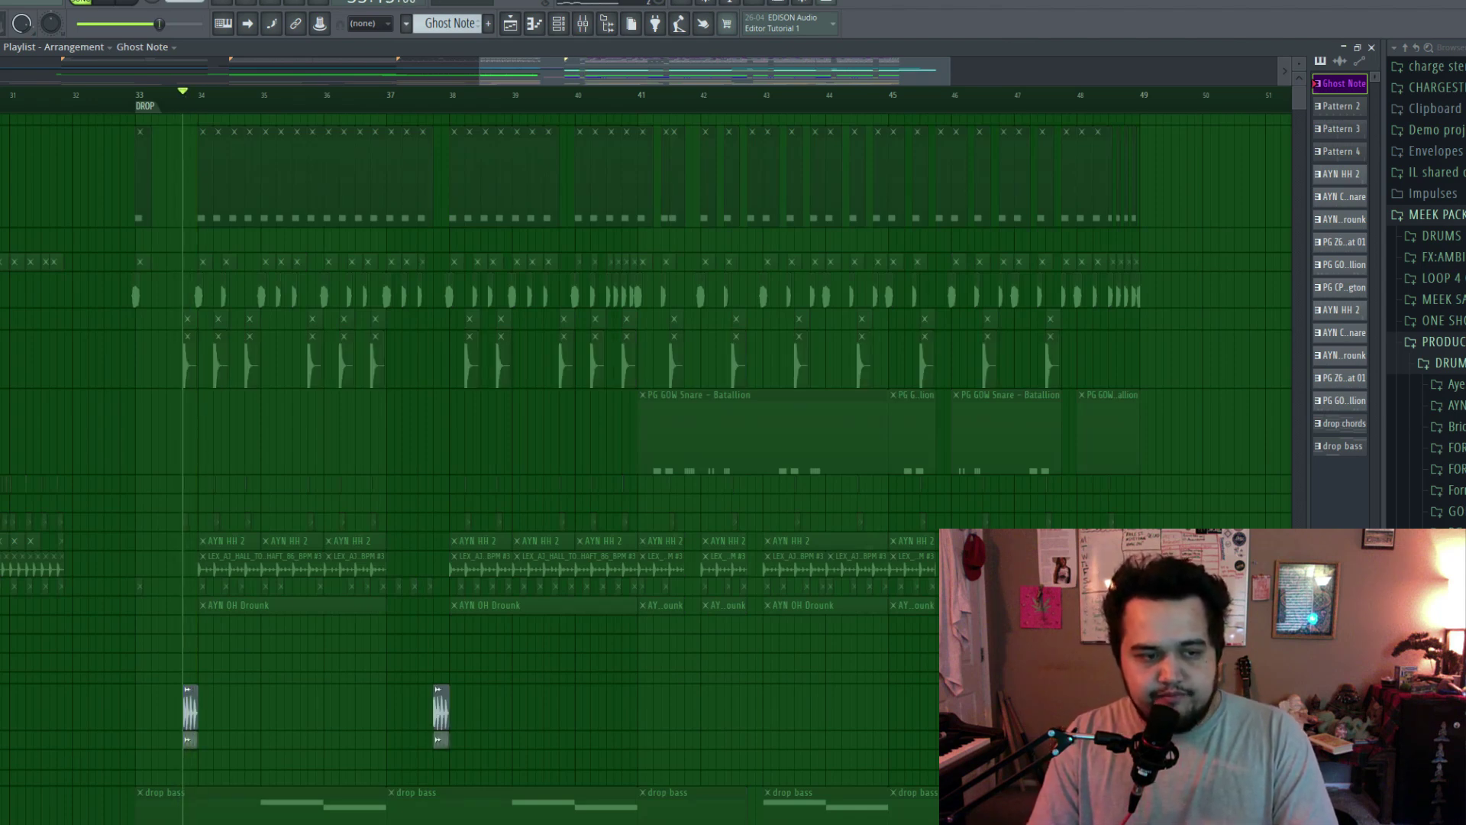
right_click(1, 740)
right_click(1, 740)
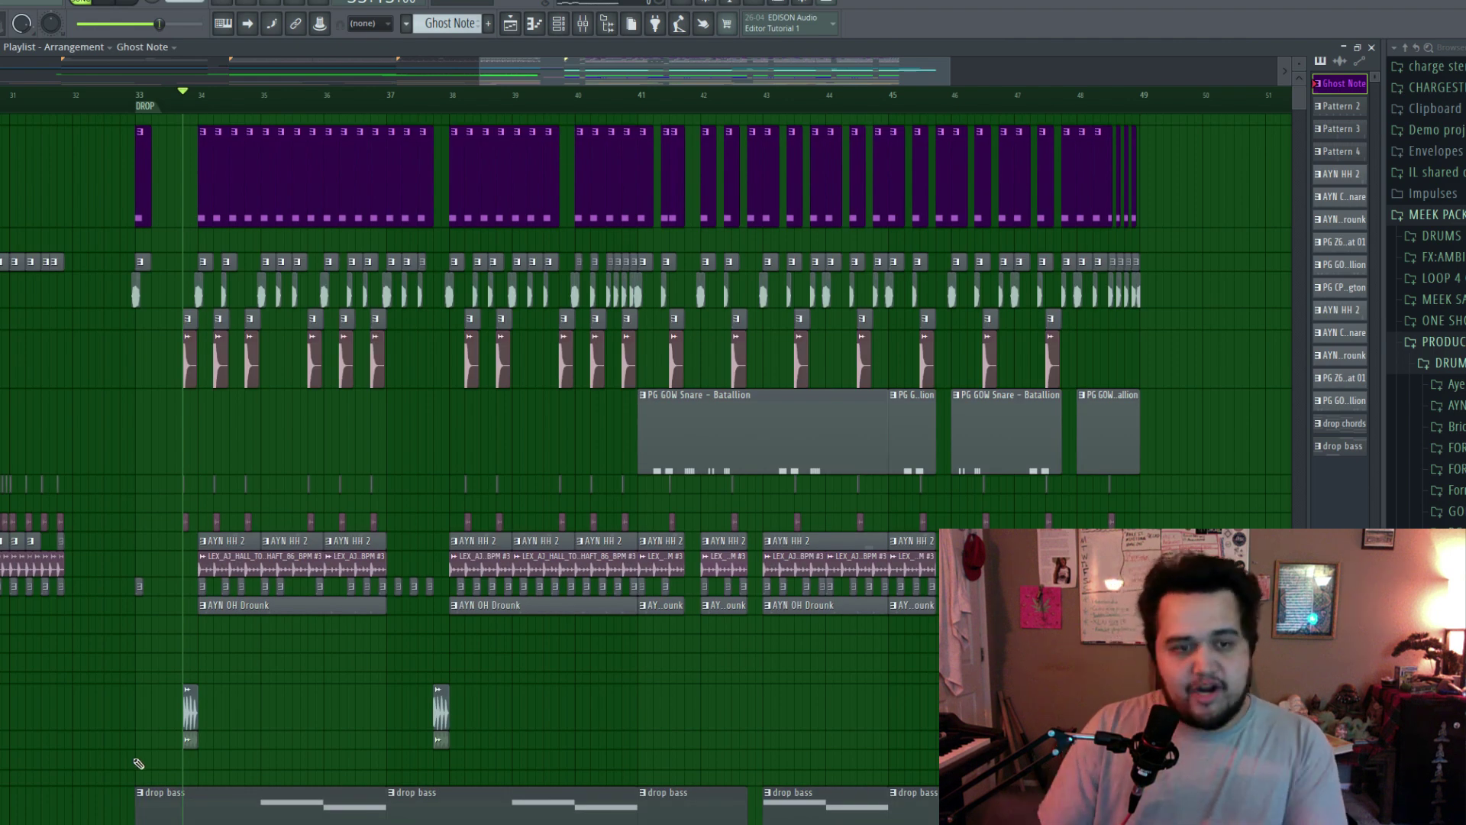